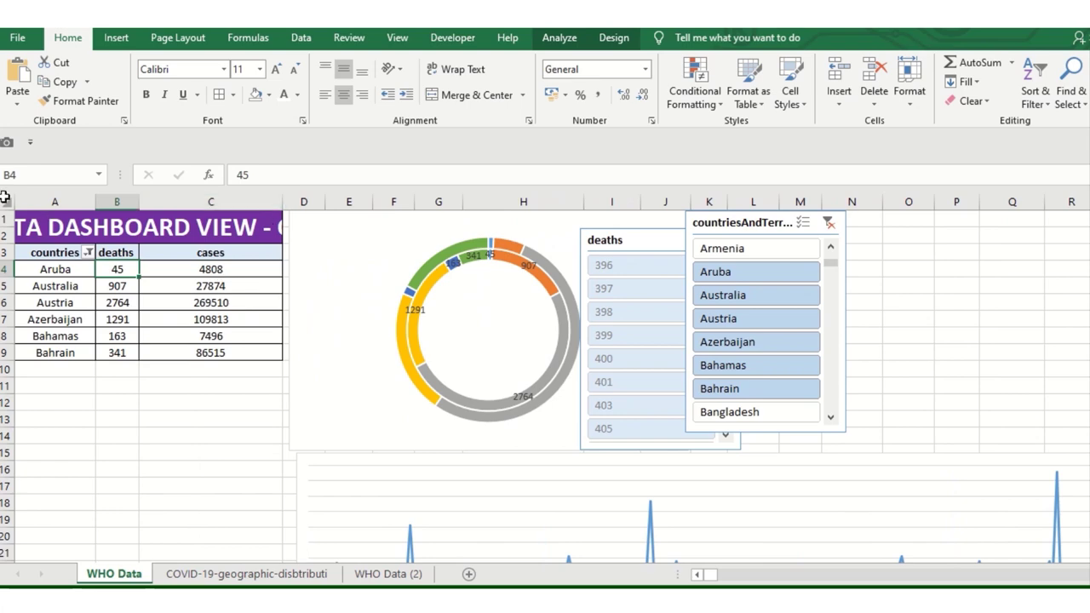
Select the whole sheet and autofit column C to its numbers.
click(4, 197)
double_click(283, 202)
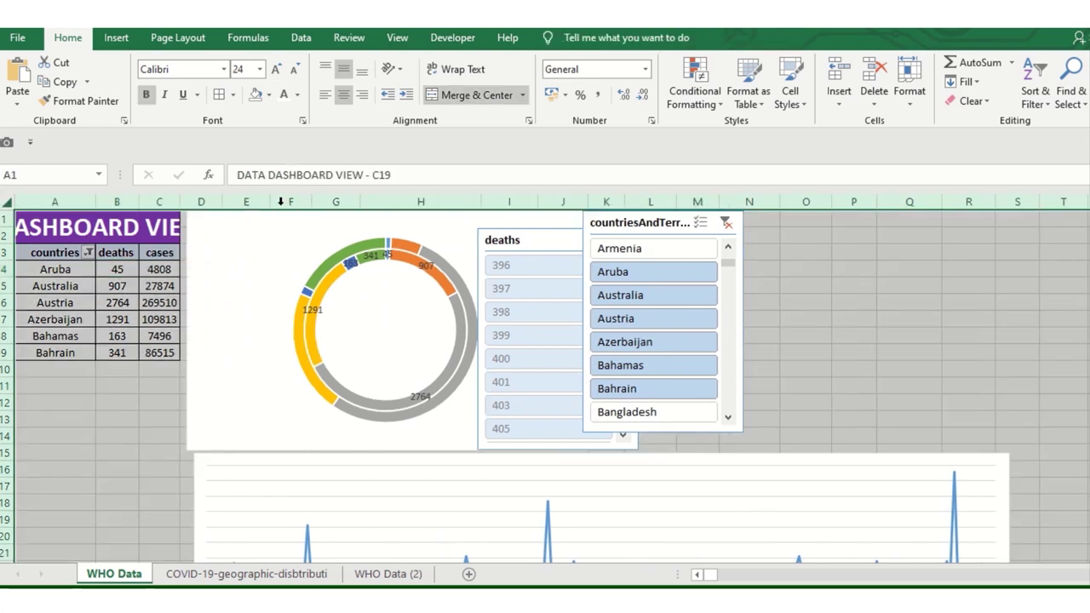
click(159, 287)
Filter the countriesAndTerritories slicer to the range Australia through Bangladesh.
scroll(141, 282, up, 3)
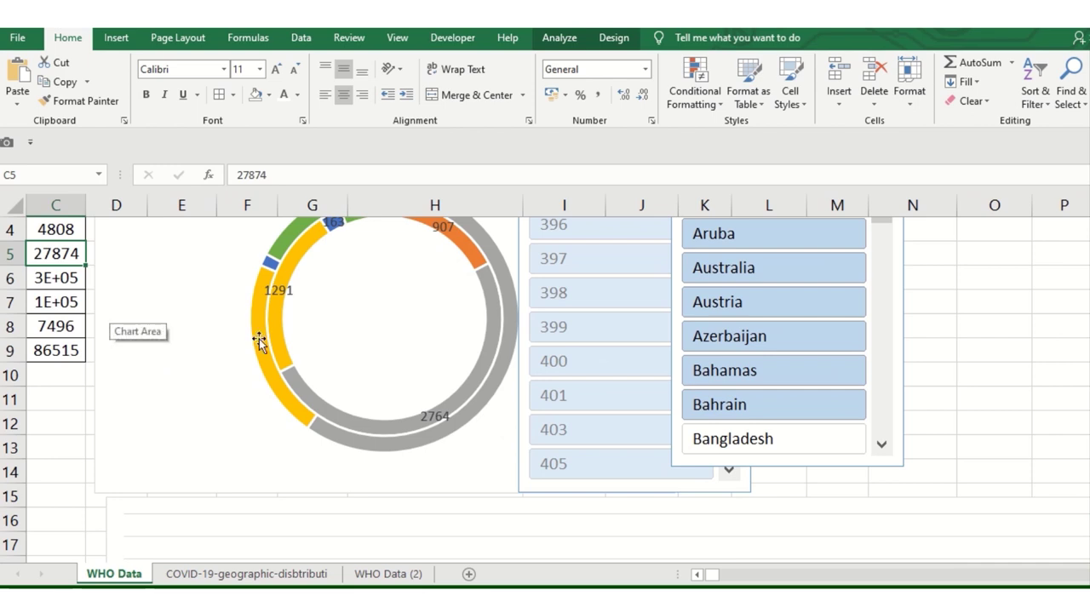
scroll(259, 339, up, 1)
click(755, 340)
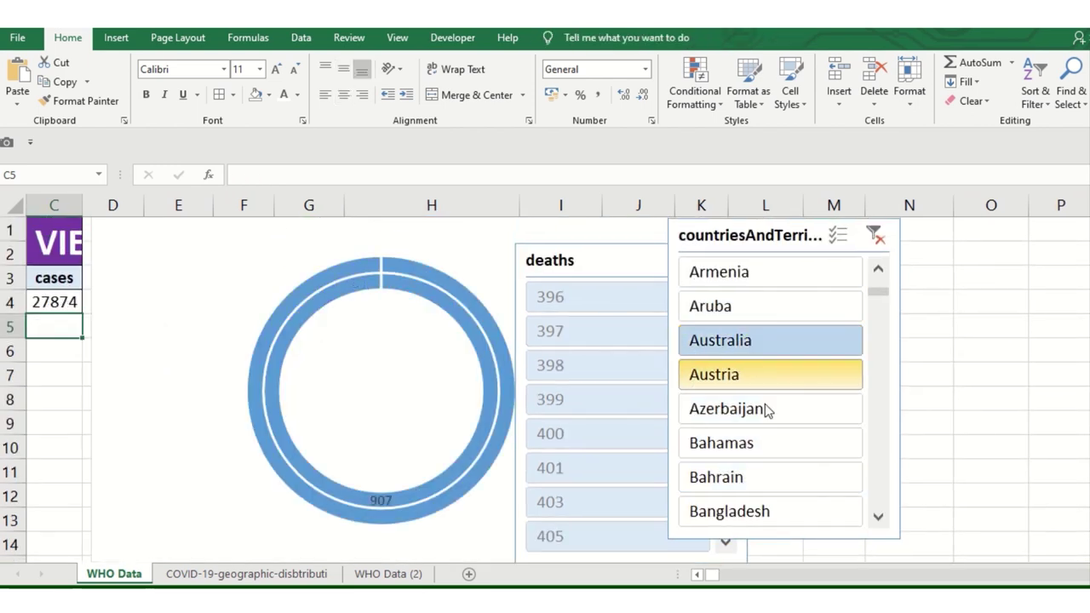
shift+click(758, 512)
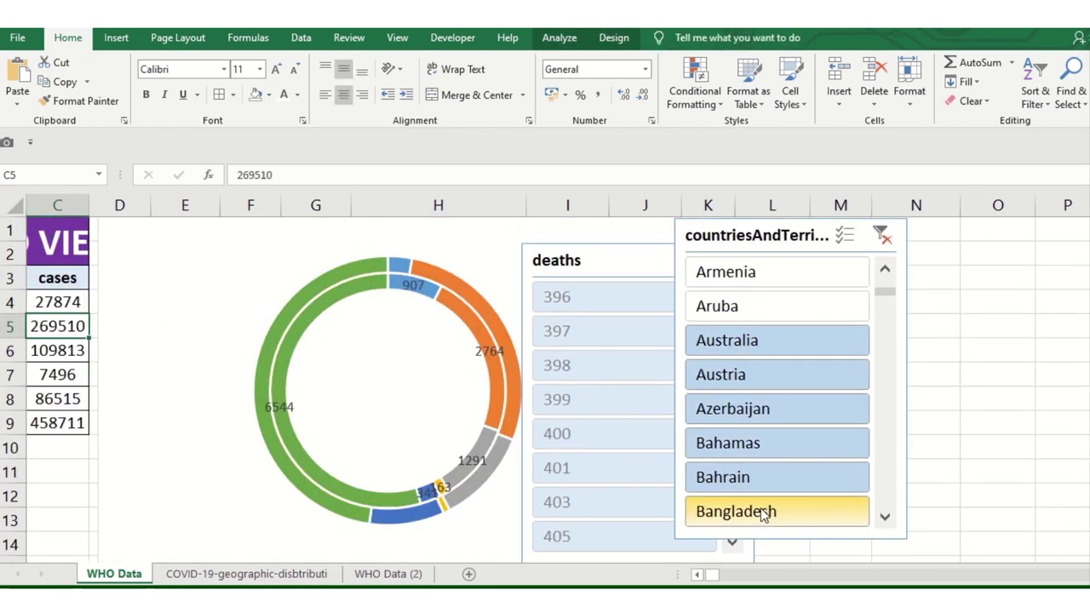
scroll(790, 409, down, 3)
scroll(789, 402, down, 4)
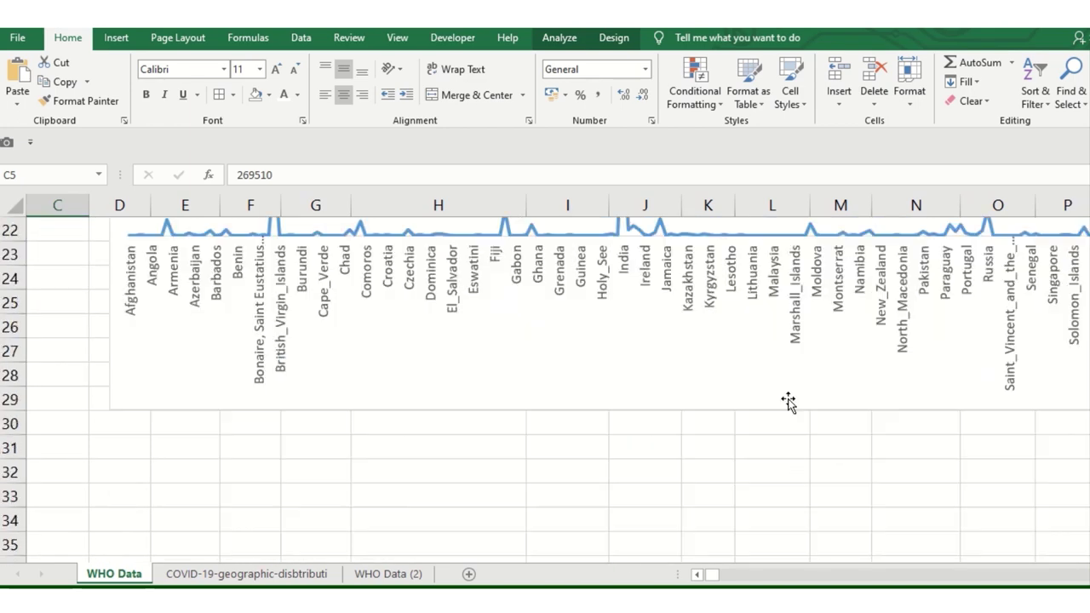
scroll(788, 402, up, 2)
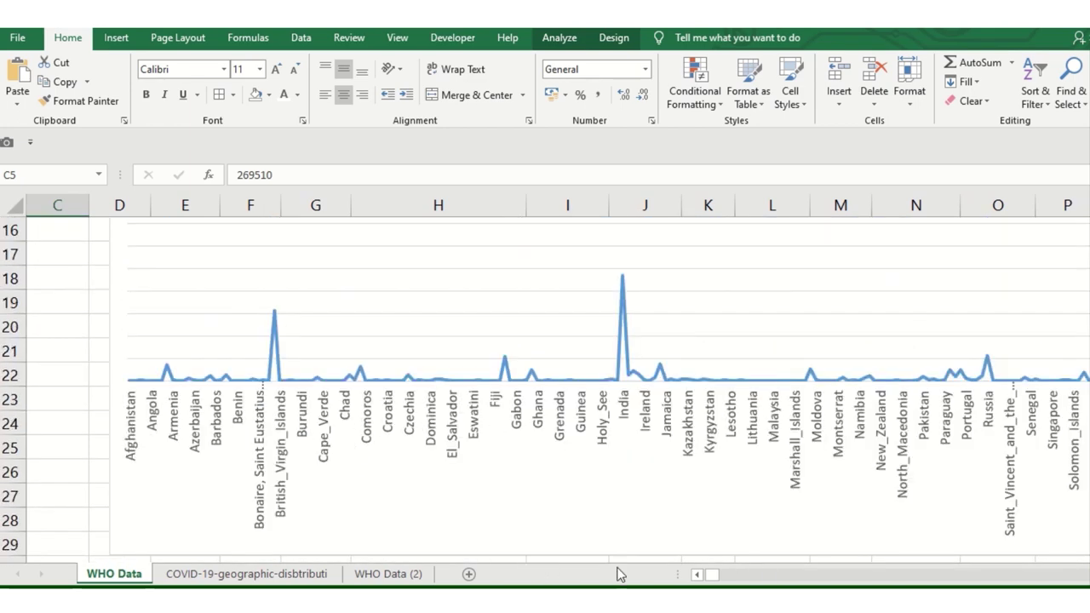
drag(716, 579, 711, 575)
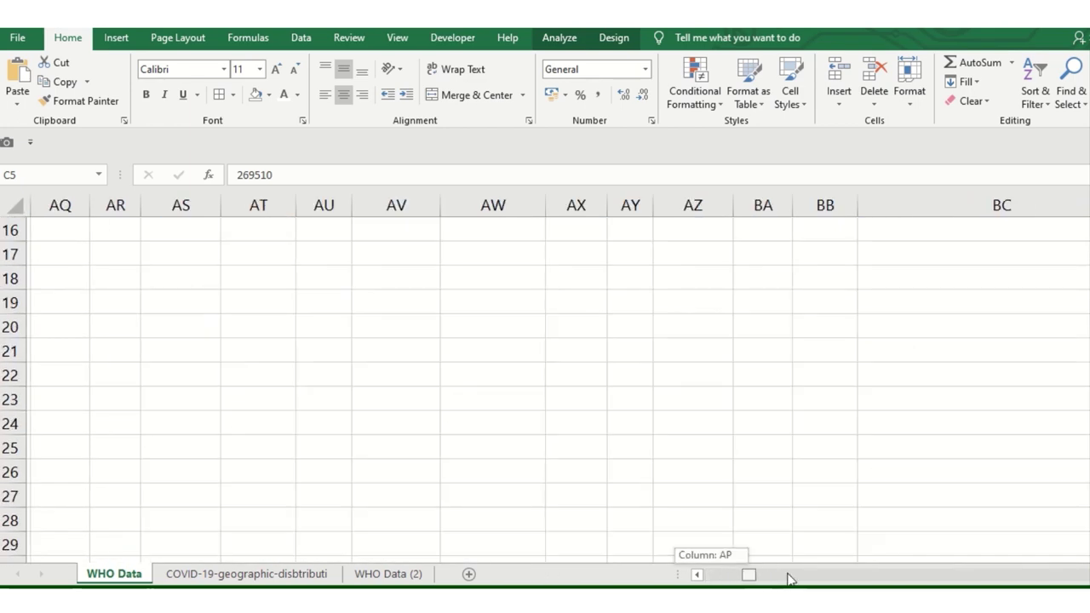
ctrl+scroll(137, 390, down, 2)
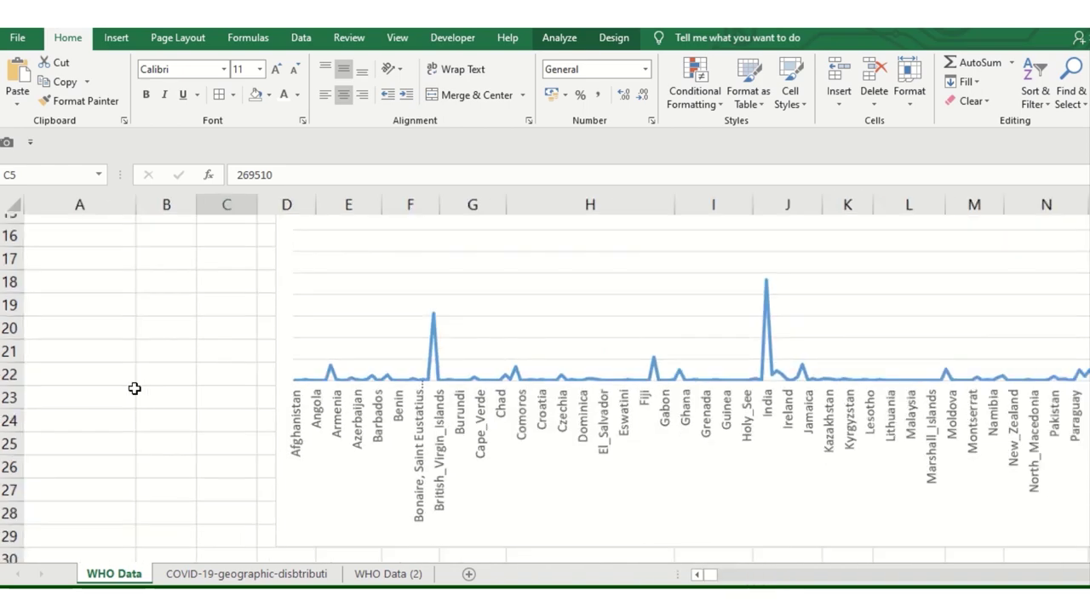
scroll(146, 367, down, 2)
click(100, 367)
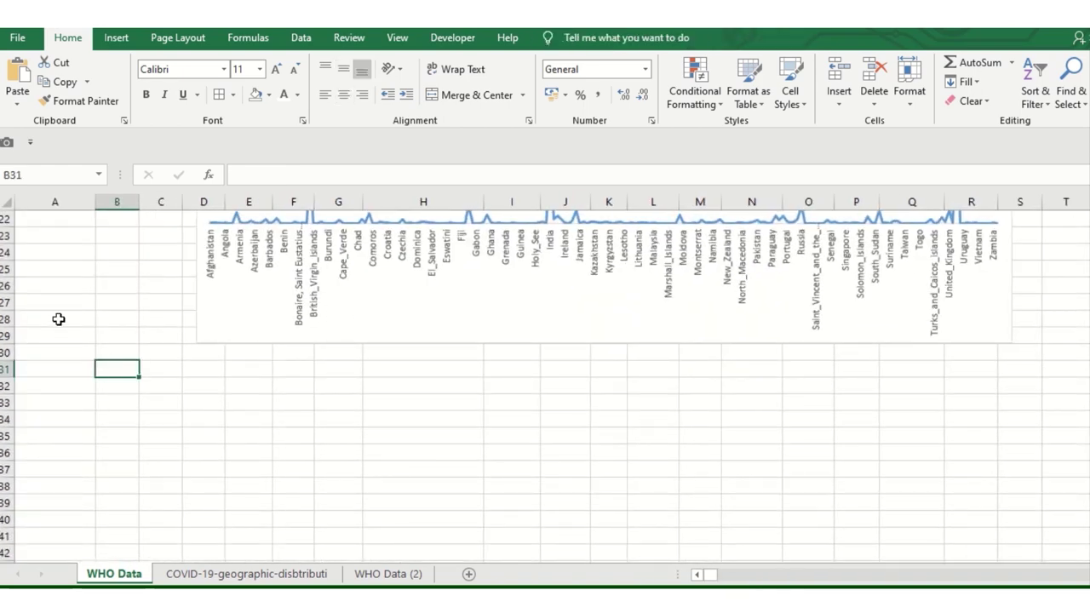
scroll(56, 319, up, 7)
ctrl+scroll(56, 318, up, 2)
click(90, 421)
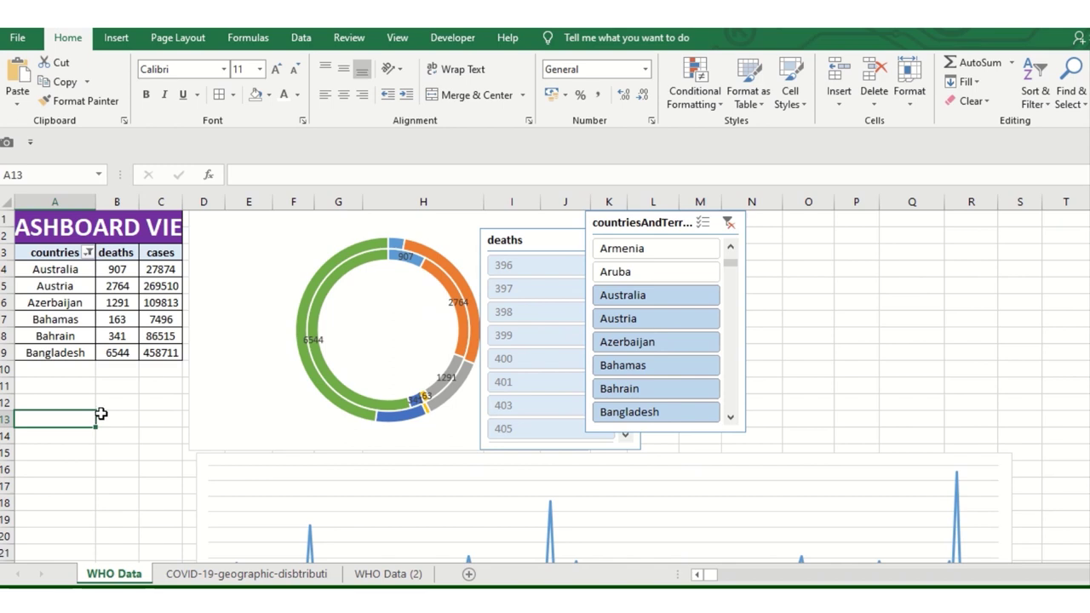
click(103, 414)
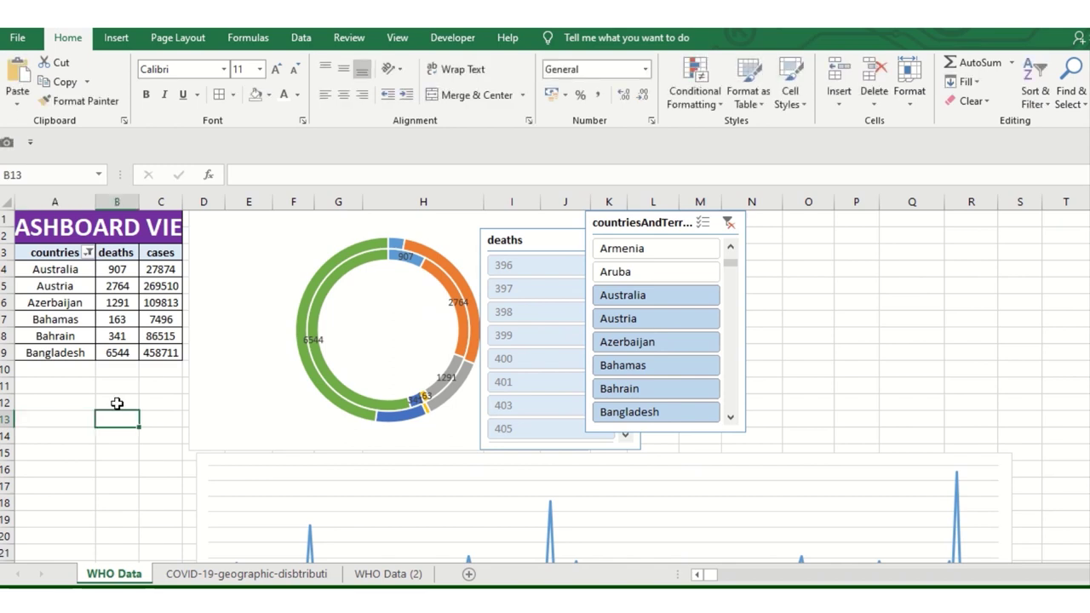
key(alt+Tab)
key(Tab)
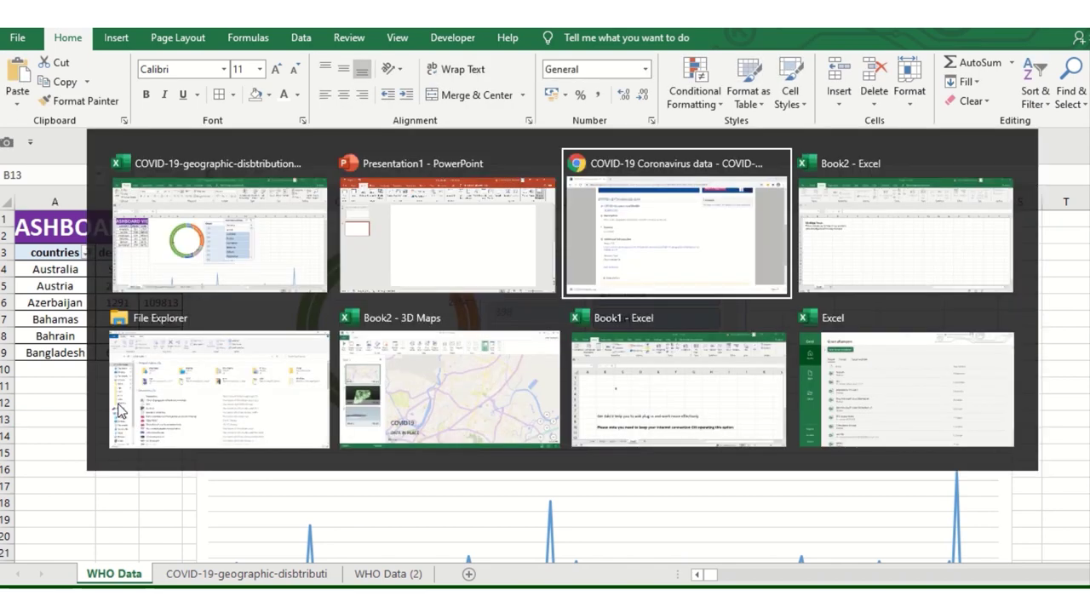
scroll(292, 253, up, 5)
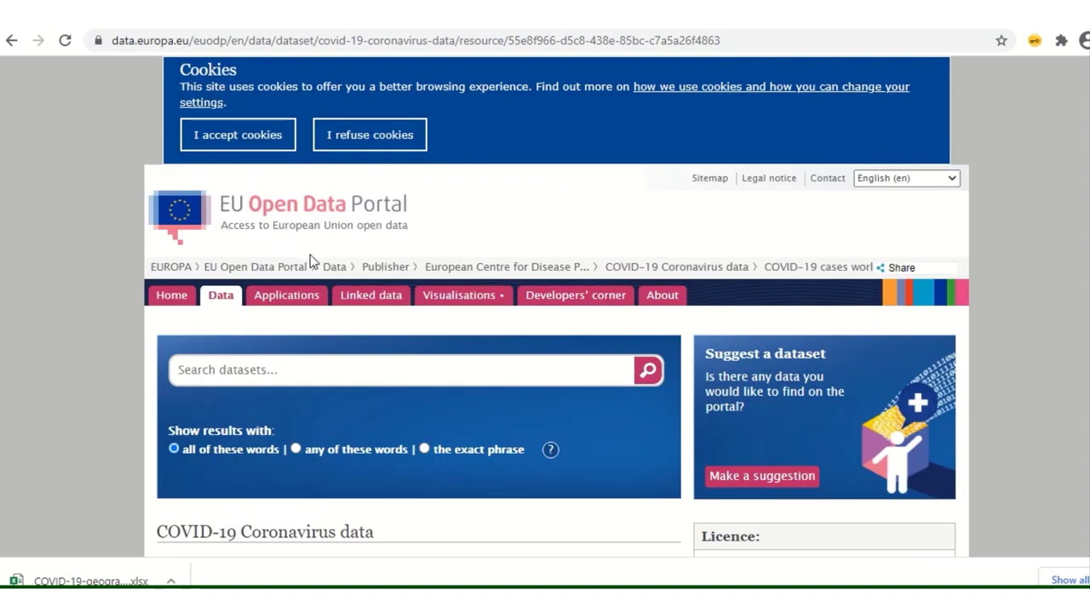
scroll(297, 249, down, 4)
scroll(298, 249, down, 3)
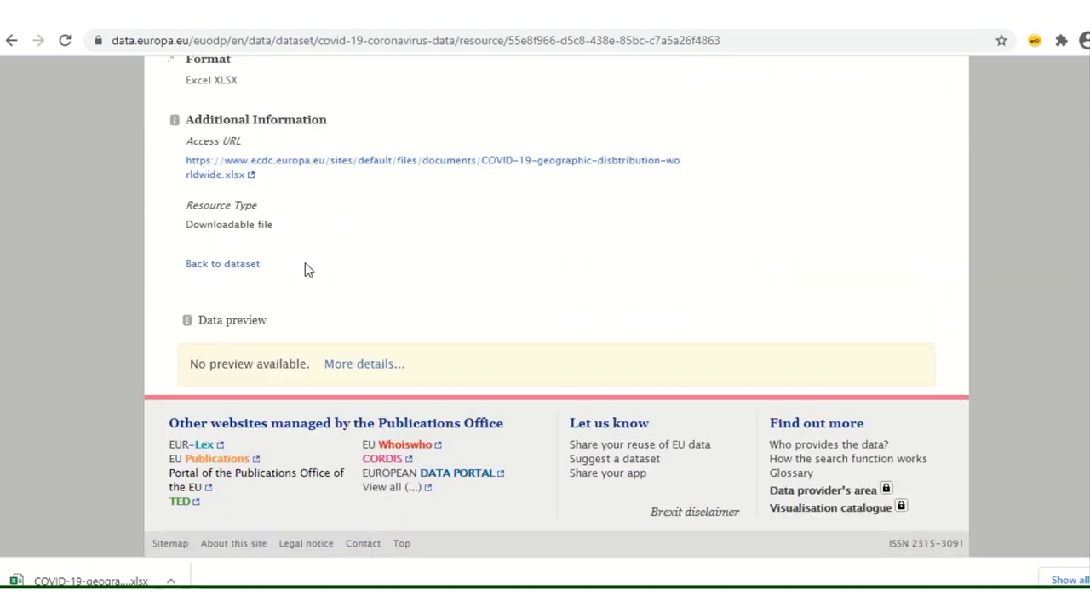
key(alt+Tab)
Back in the COVID-19 workbook, move the donut chart slightly to the right.
click(129, 436)
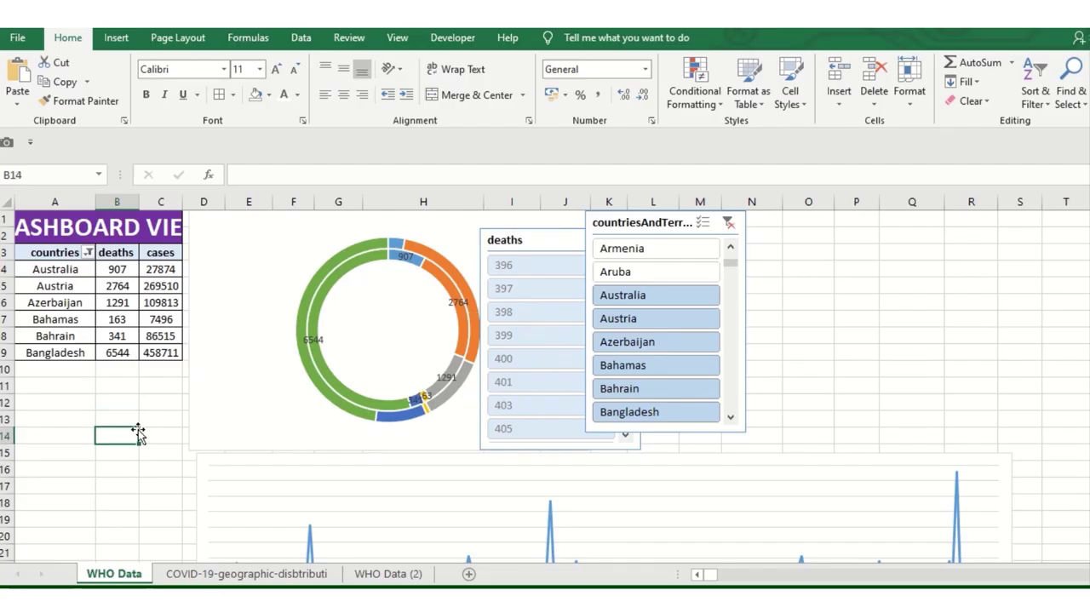
click(118, 372)
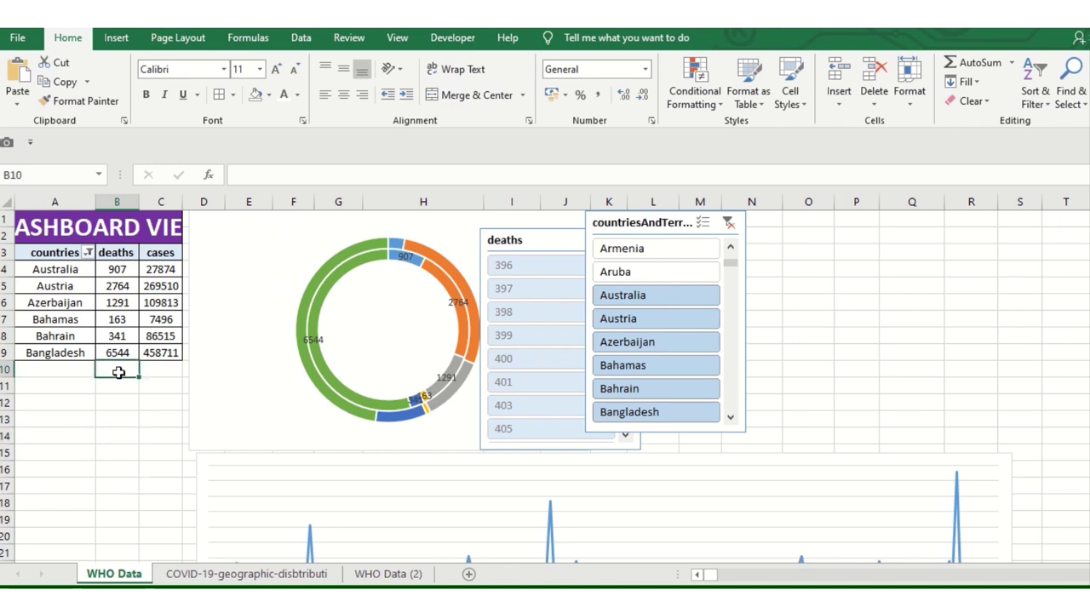
drag(213, 230, 288, 236)
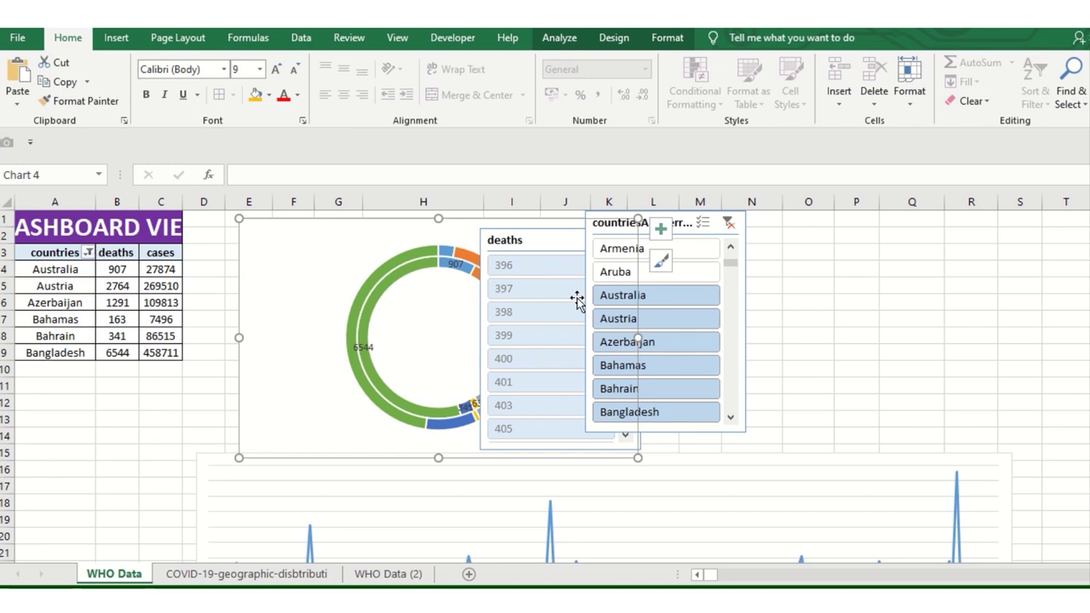
Confirm replacing the existing data on the WHO Data sheet.
click(729, 222)
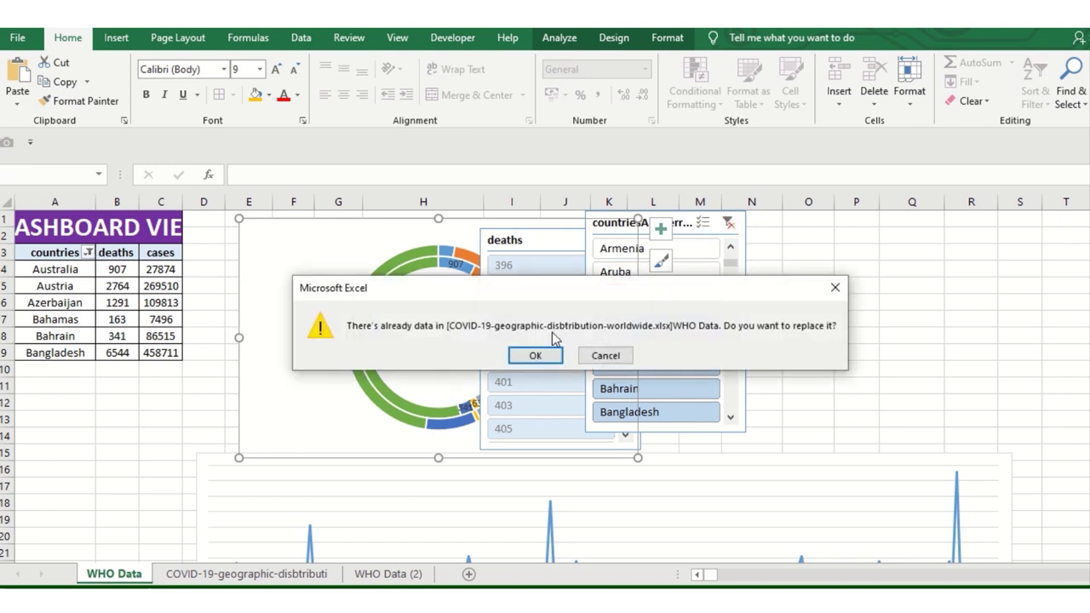
click(544, 354)
click(339, 286)
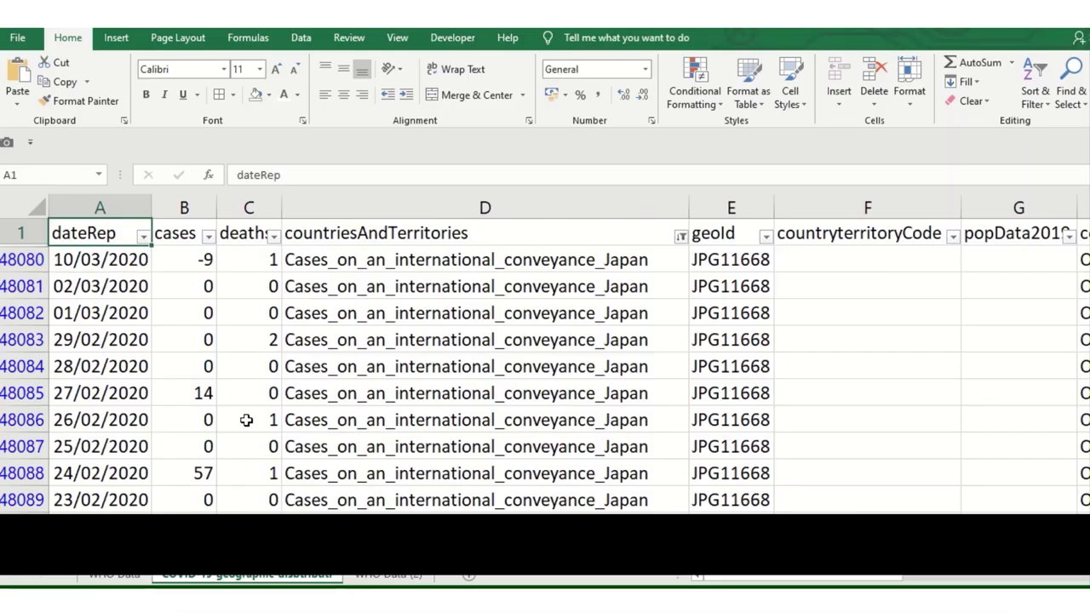
Jump to the bottom of the raw COVID-19-geographic-disbtribution data, around row 48140.
key(ctrl+Down)
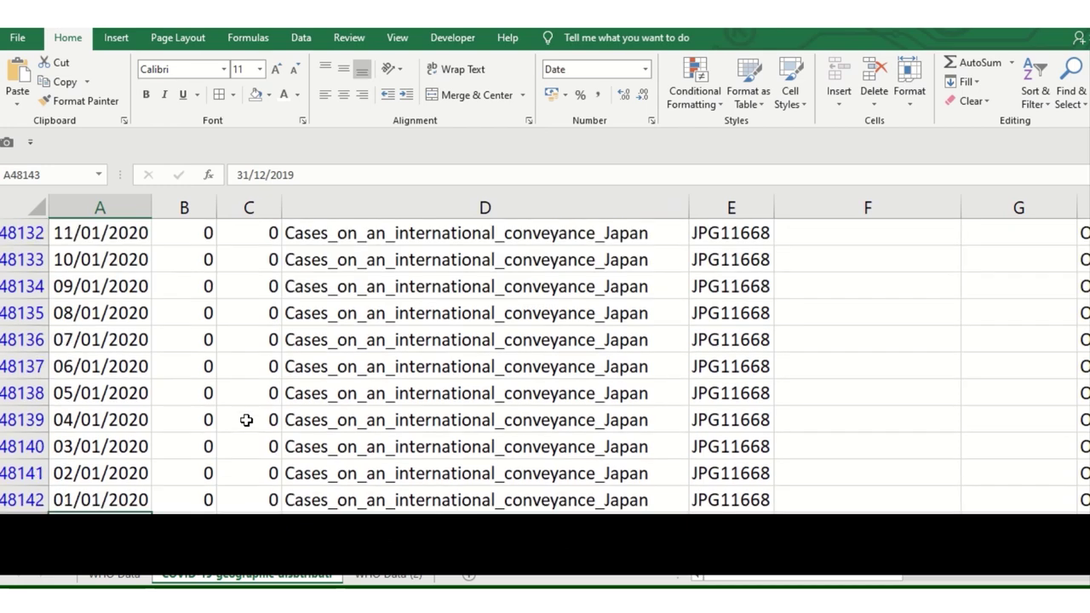
Move along the last data row and back to column A, cell A48143.
key(Down)
key(Right)
key(Right)
key(Right)
key(Right)
key(Right)
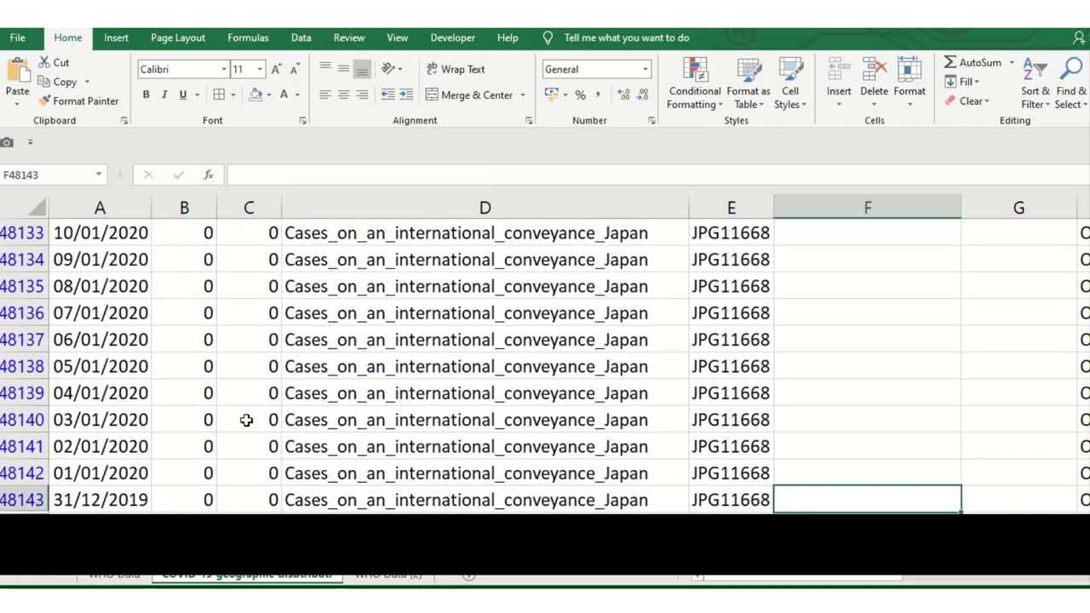
key(Right)
key(Right)
key(Right)
key(Right)
key(Right)
key(Right)
key(Left)
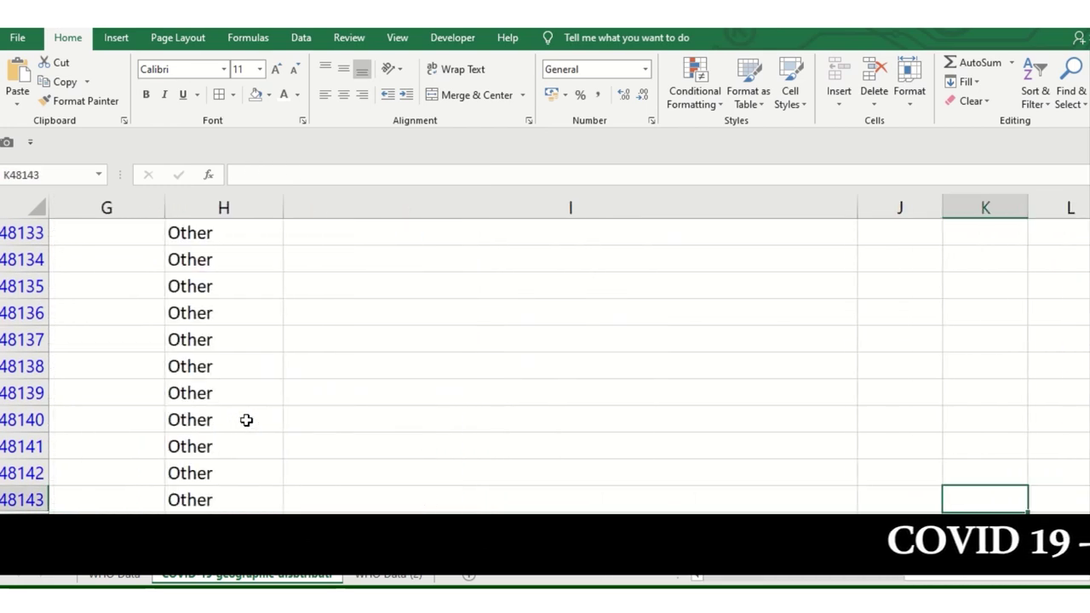
key(Left)
key(Home)
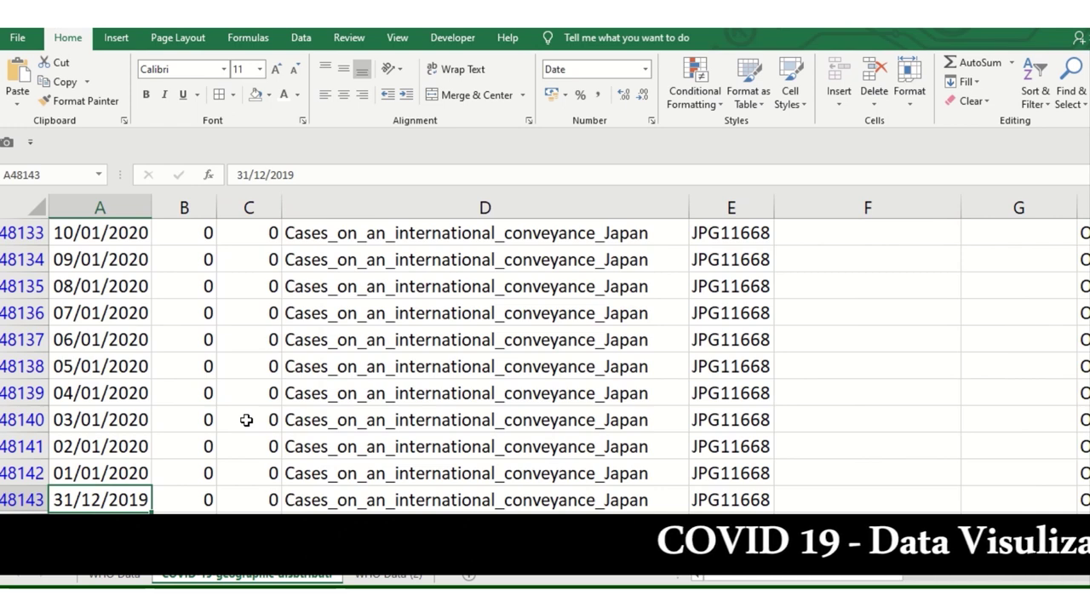
Go up to header cell A1, step down to A48081, and show the Insert ribbon.
key(ctrl+Up)
key(Down)
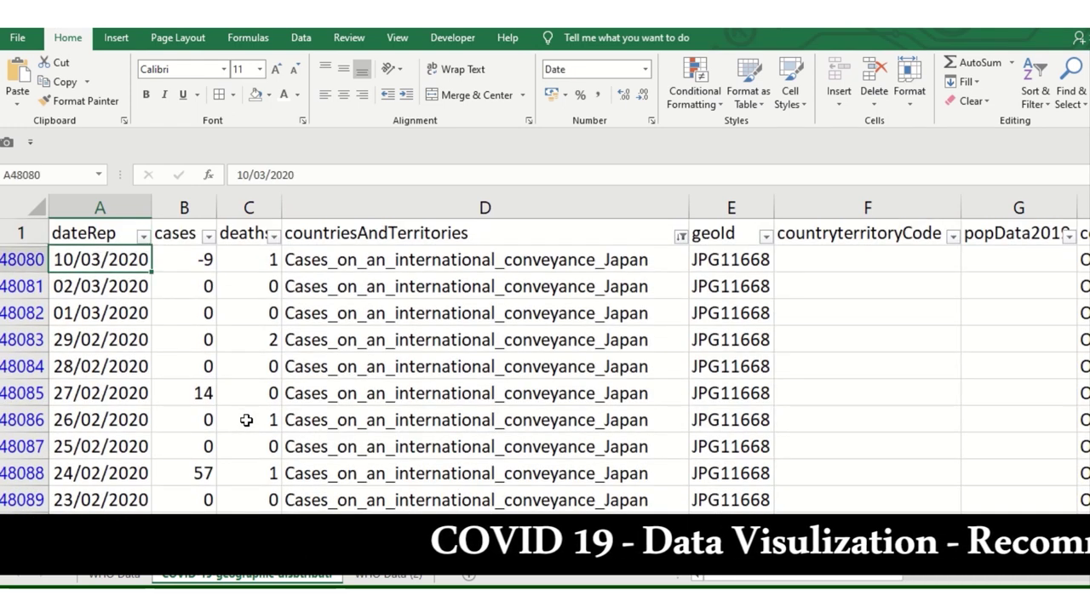
key(Up)
key(Down)
key(Down)
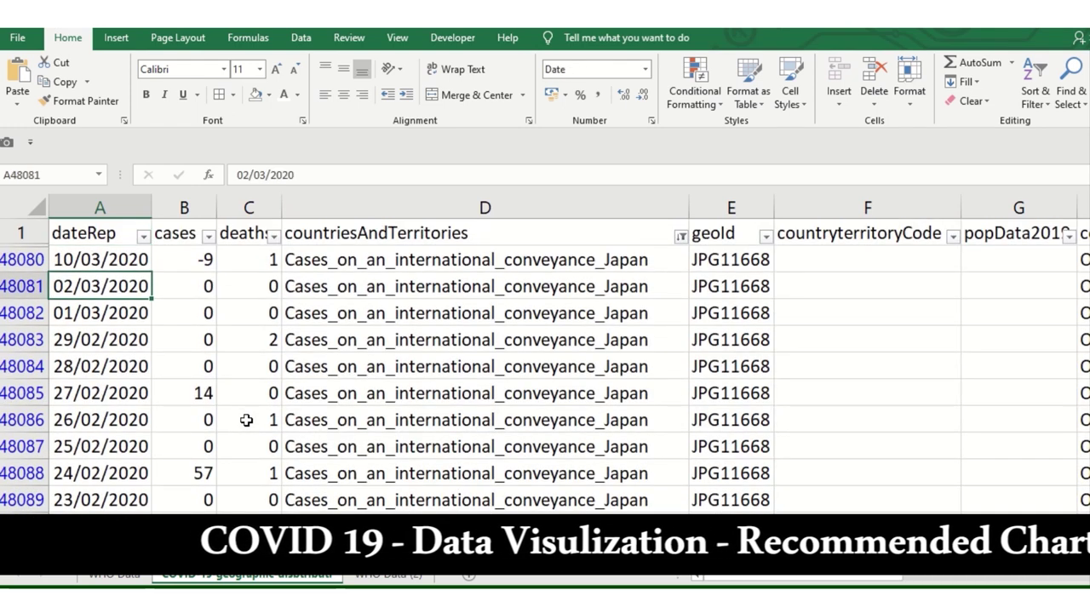
click(120, 41)
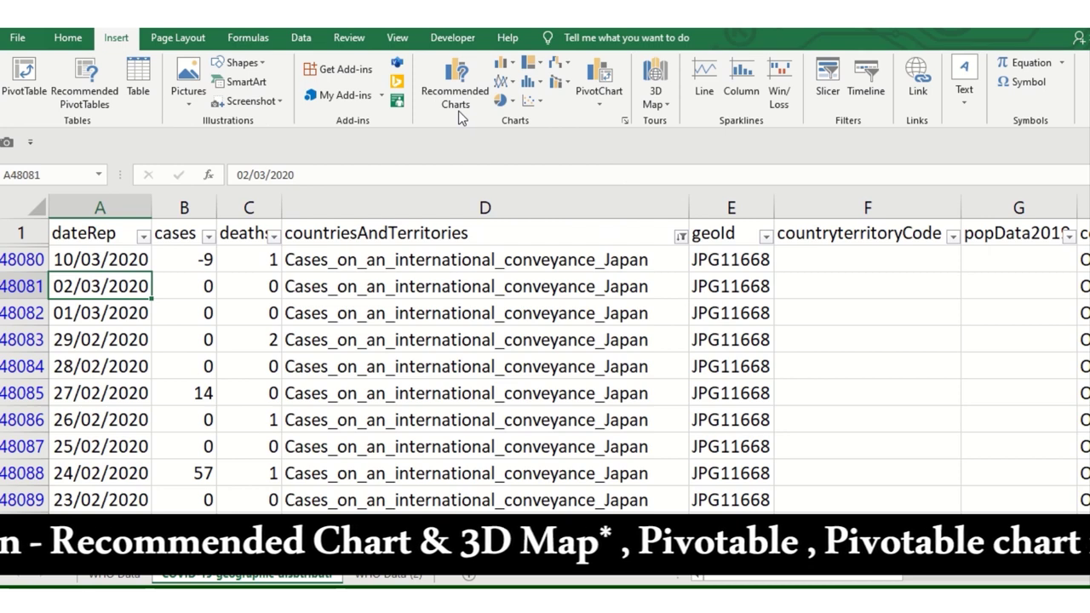
Look at the PivotChart and 3D Map options, then dismiss them back to the Japan conveyance rows.
click(594, 104)
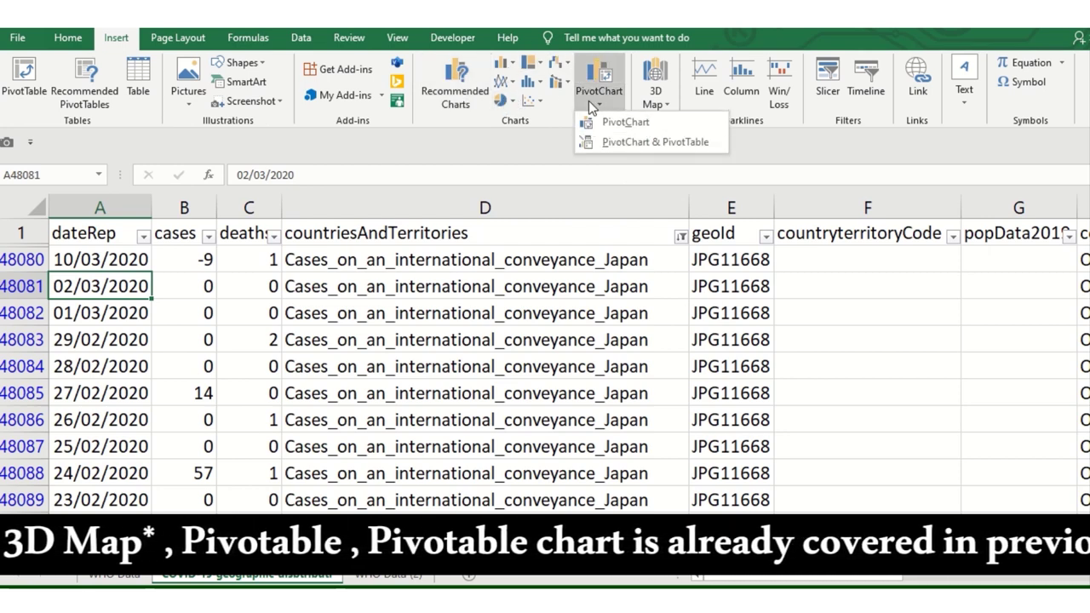
click(653, 96)
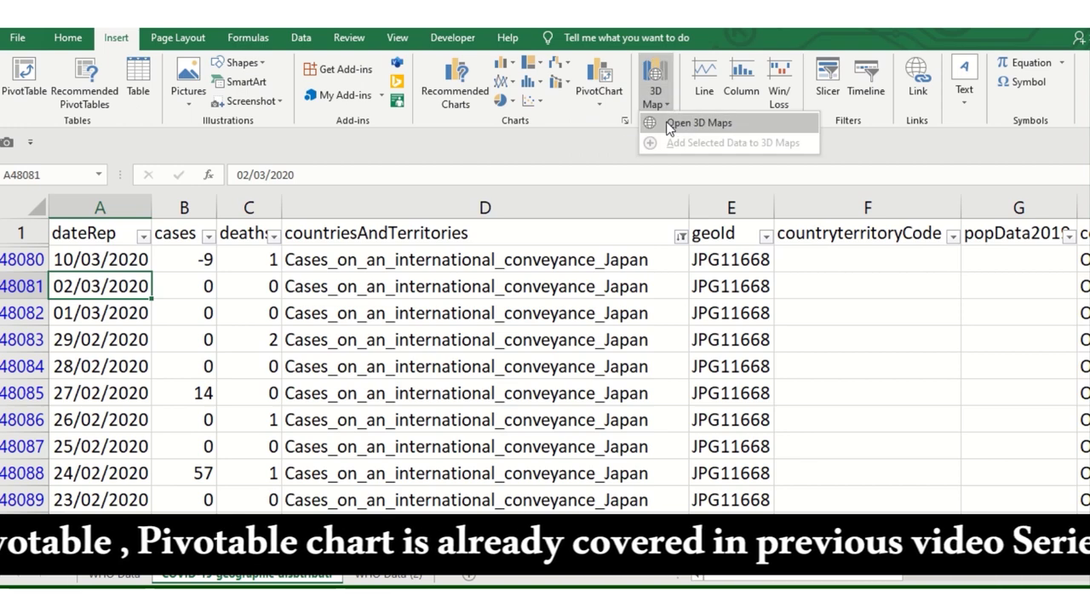
click(521, 345)
click(134, 317)
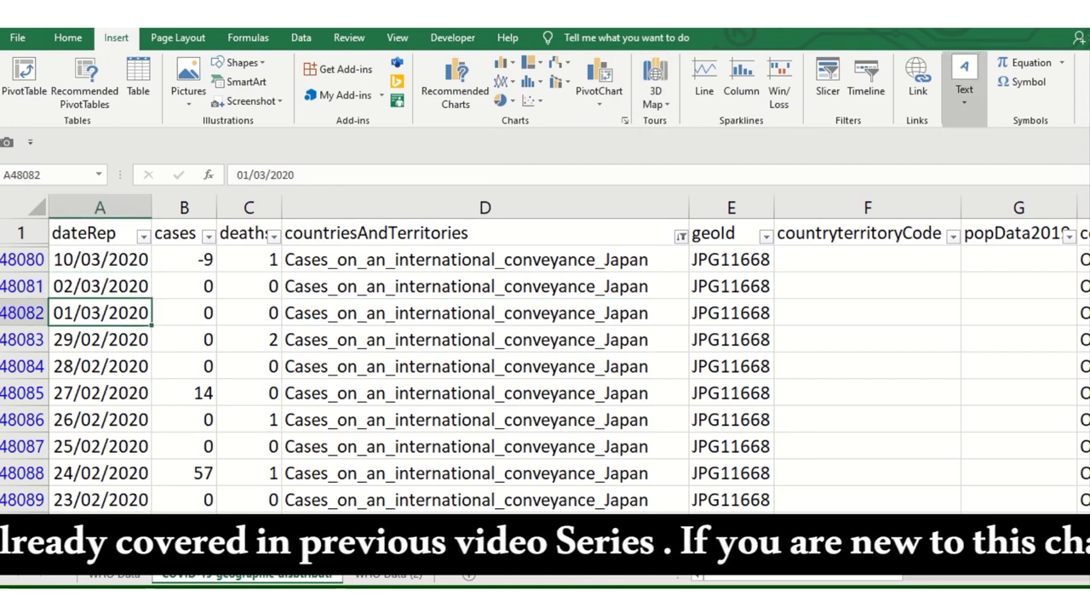
click(171, 294)
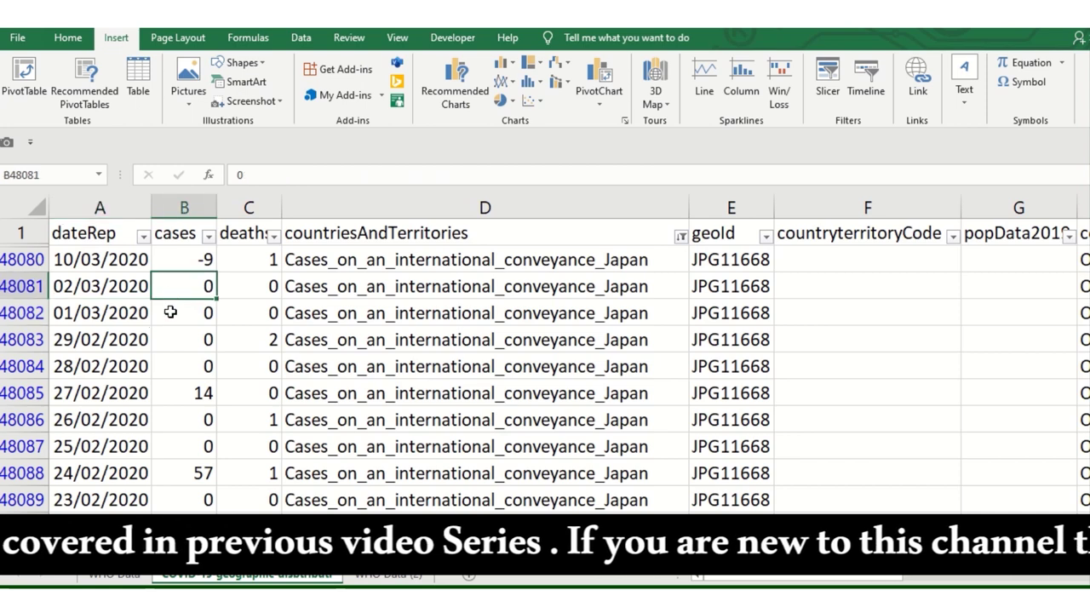
Copy the COVID-19 geographic data sheet to the end of the workbook and name it tEST.
right_click(220, 578)
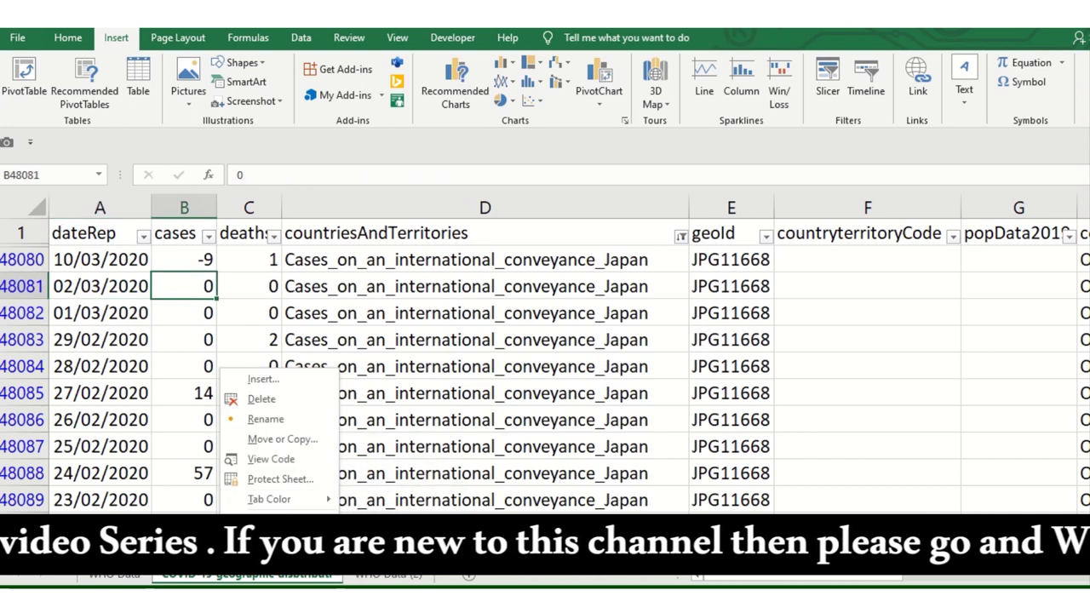
click(301, 439)
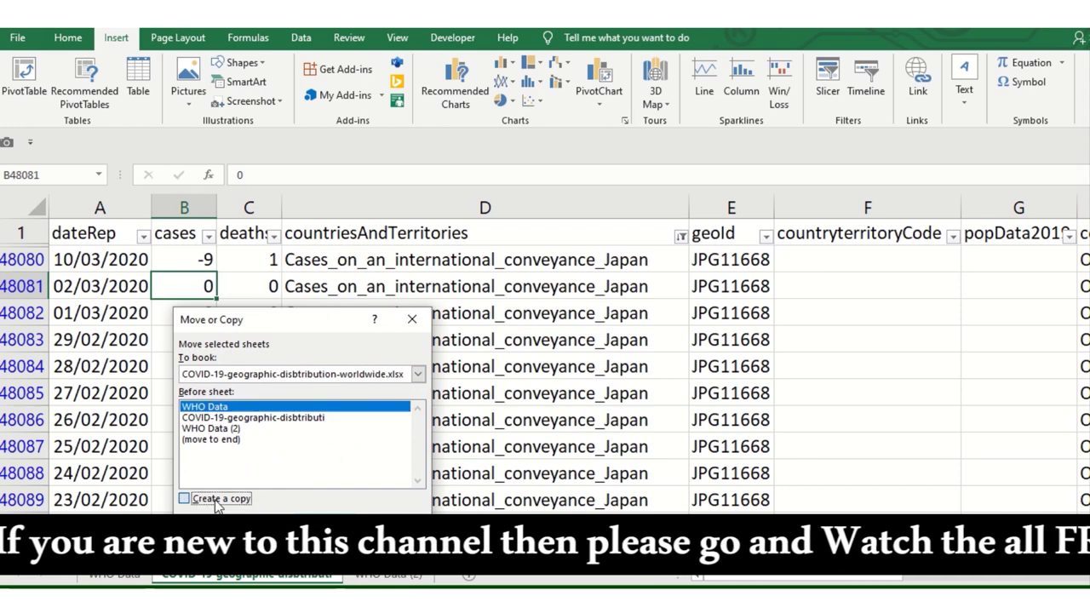
click(217, 503)
click(220, 443)
click(322, 511)
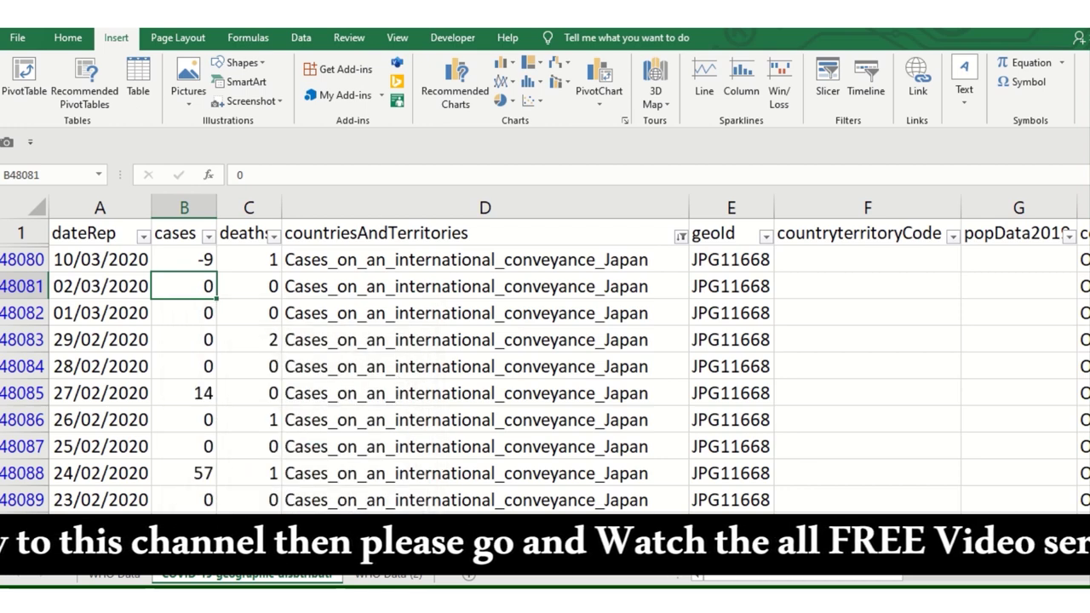
click(535, 417)
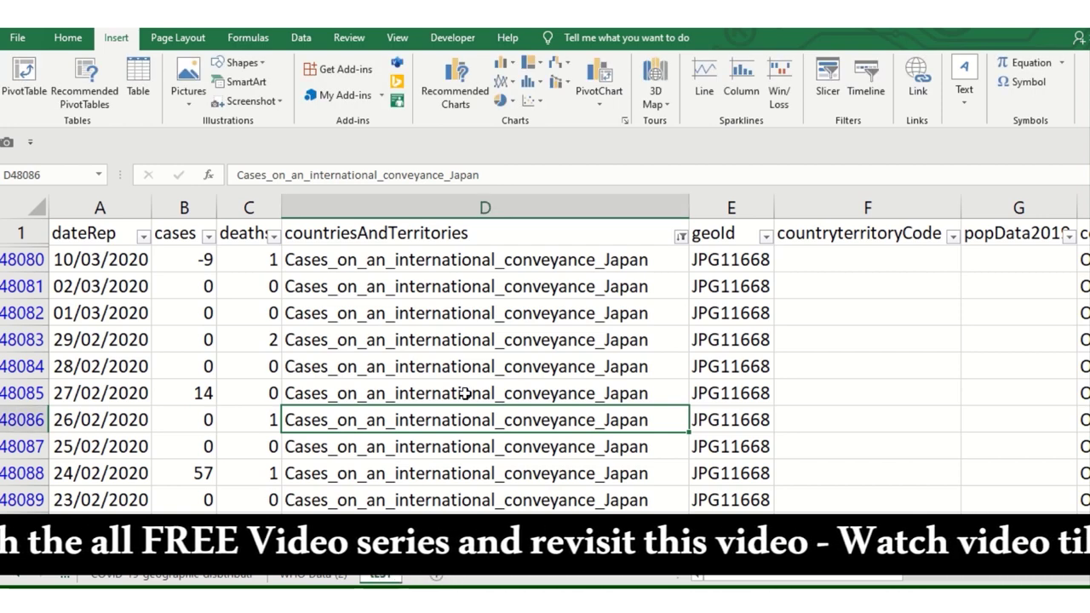
Select header cell D1 on tEST and turn off AutoFilter with Ctrl+Shift+L, showing Zimbabwe rows.
click(194, 318)
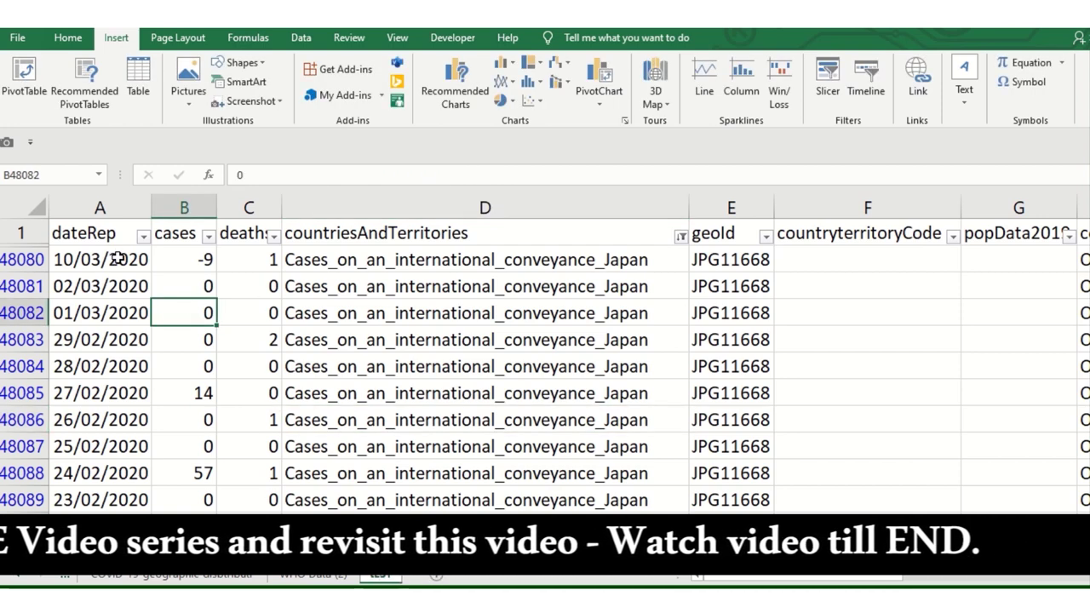
click(366, 207)
click(741, 289)
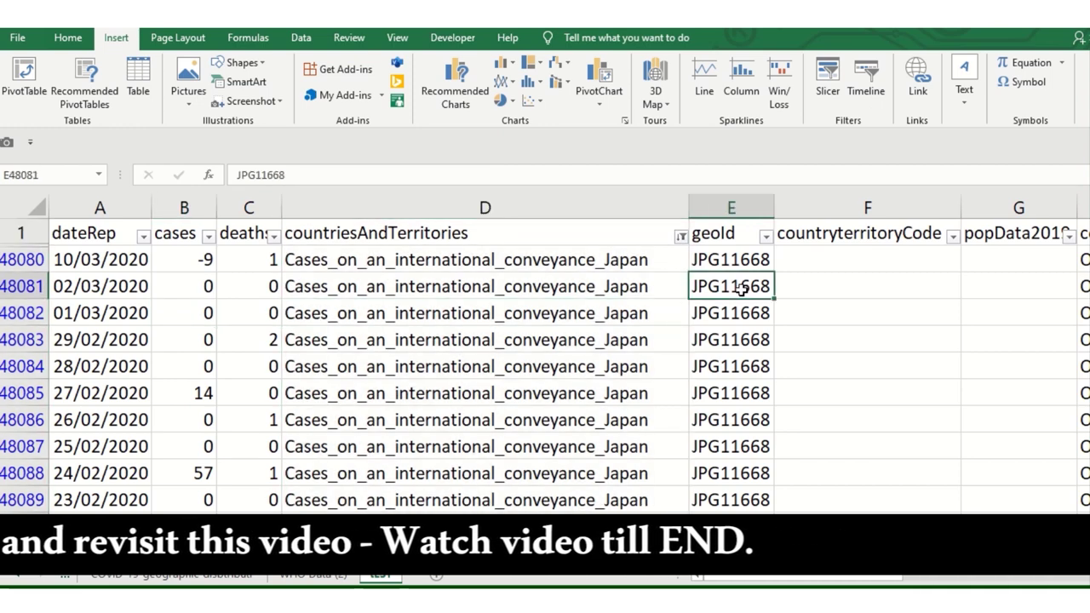
click(575, 236)
key(ctrl+shift+l)
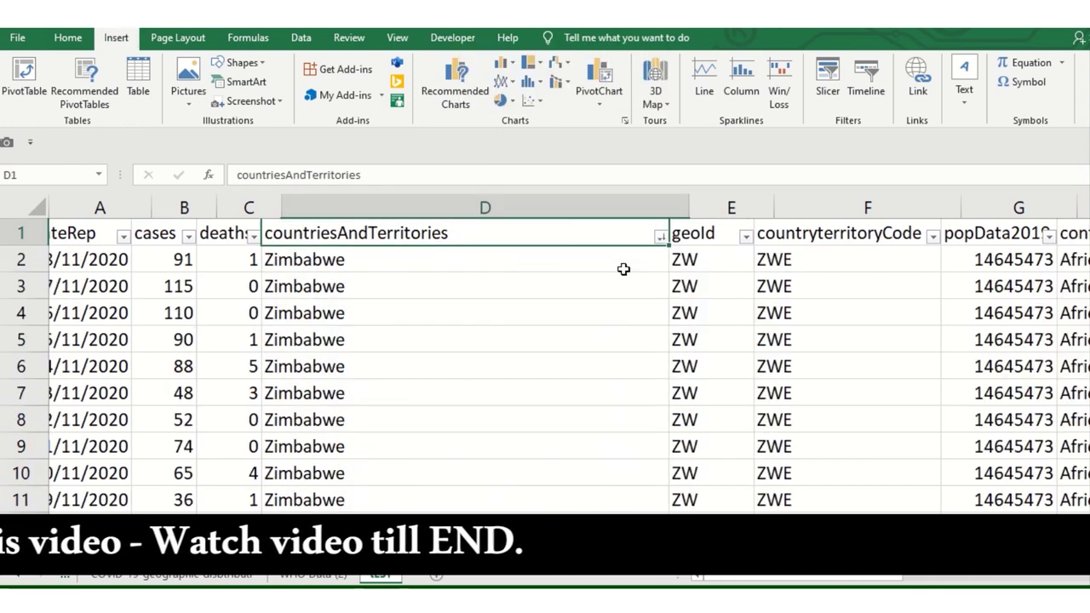
click(403, 259)
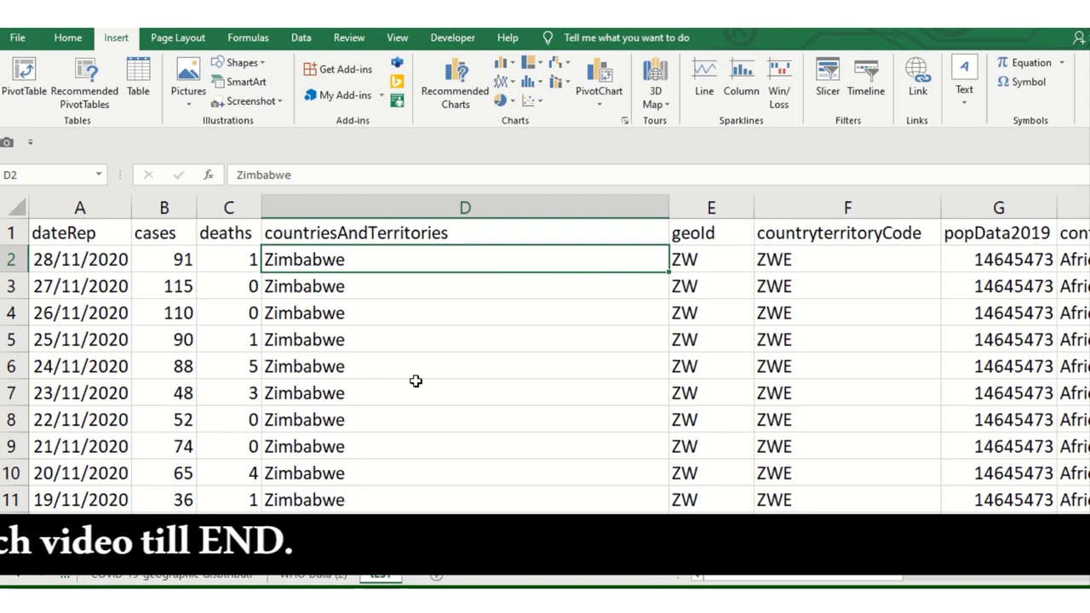
key(Up)
key(Down)
key(Down)
key(Down)
key(Up)
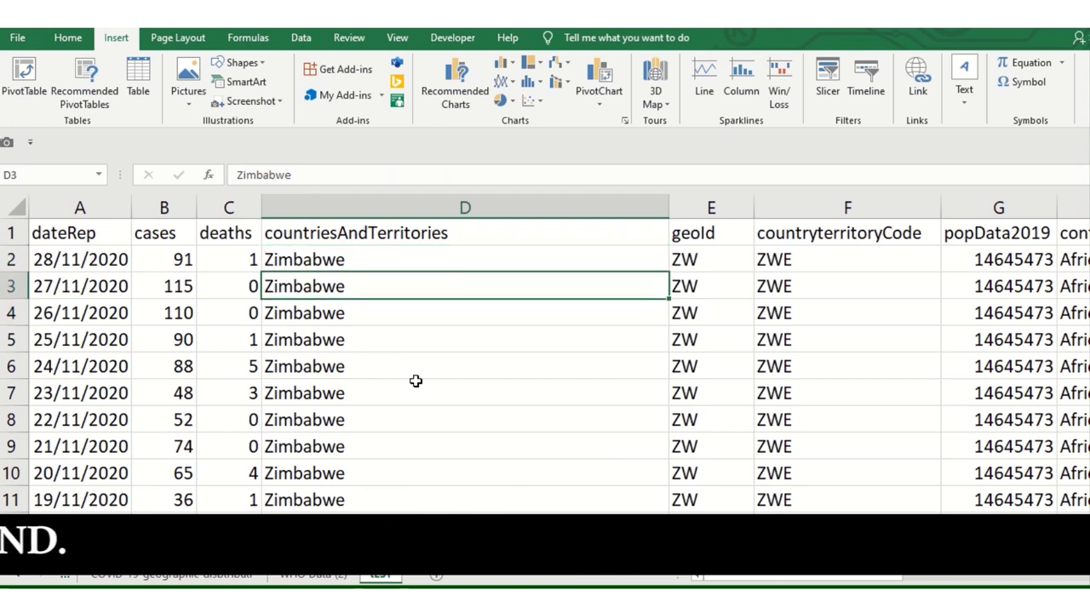
key(Up)
key(Up)
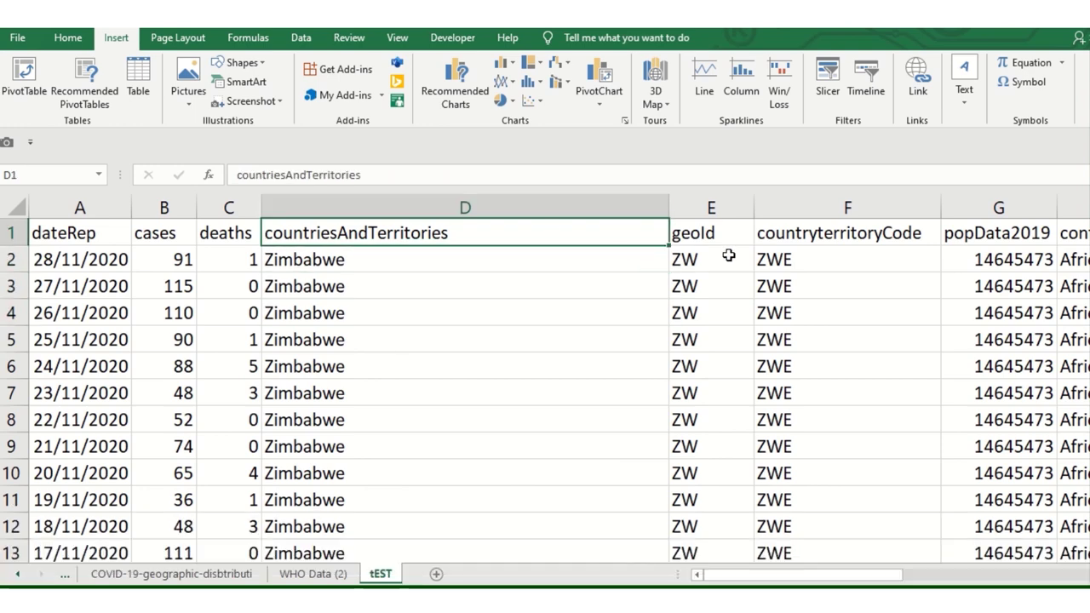
Delete the geoId and countryterritoryCode columns.
click(725, 256)
click(724, 207)
drag(768, 203, 779, 198)
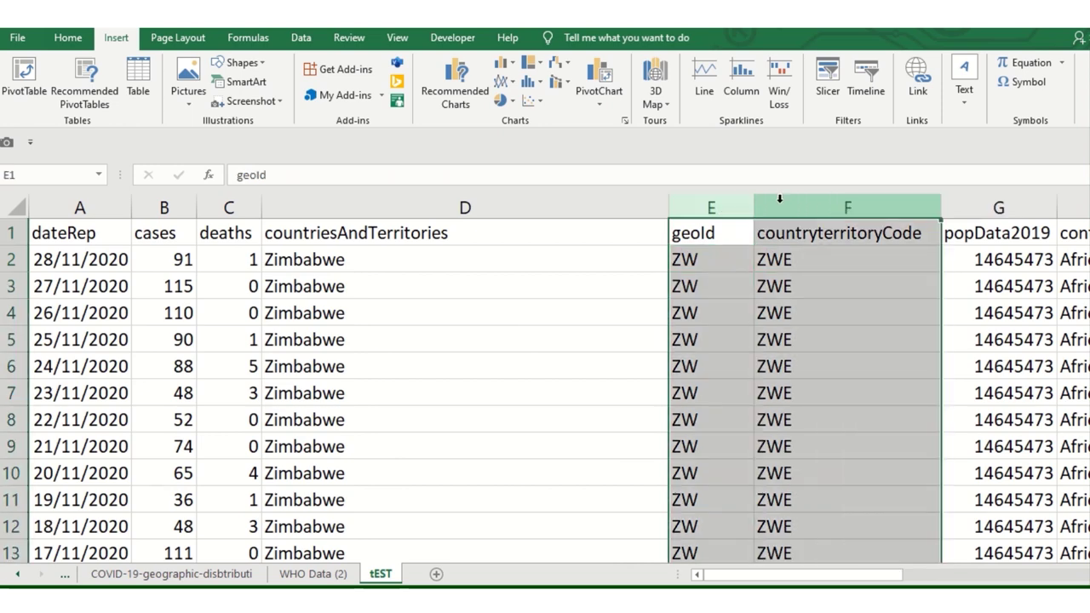
key(ctrl+minus)
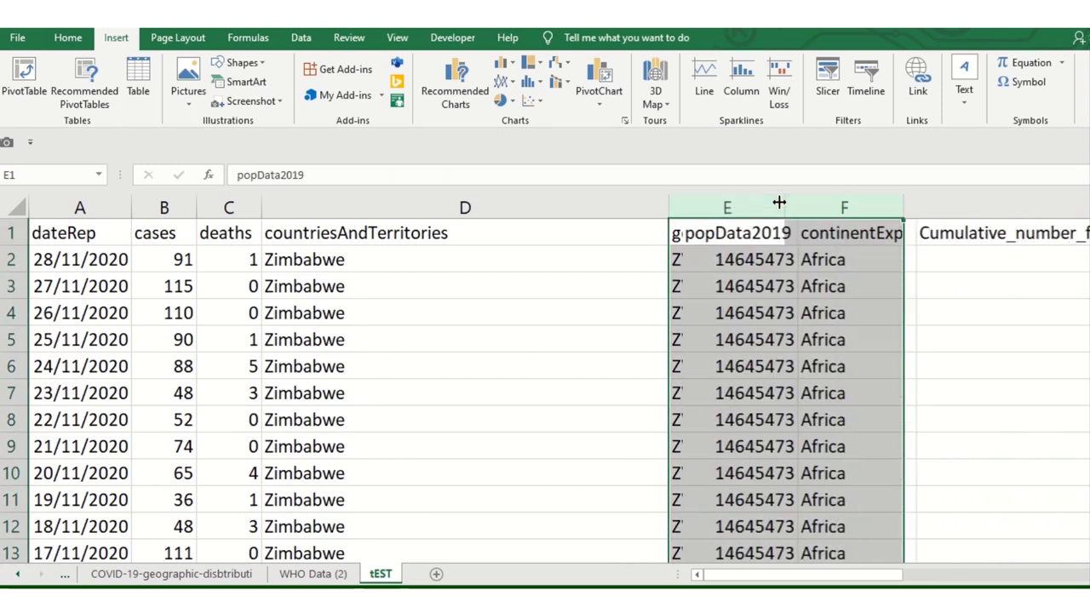
Delete the countriesAndTerritories and popData2019 columns.
click(757, 312)
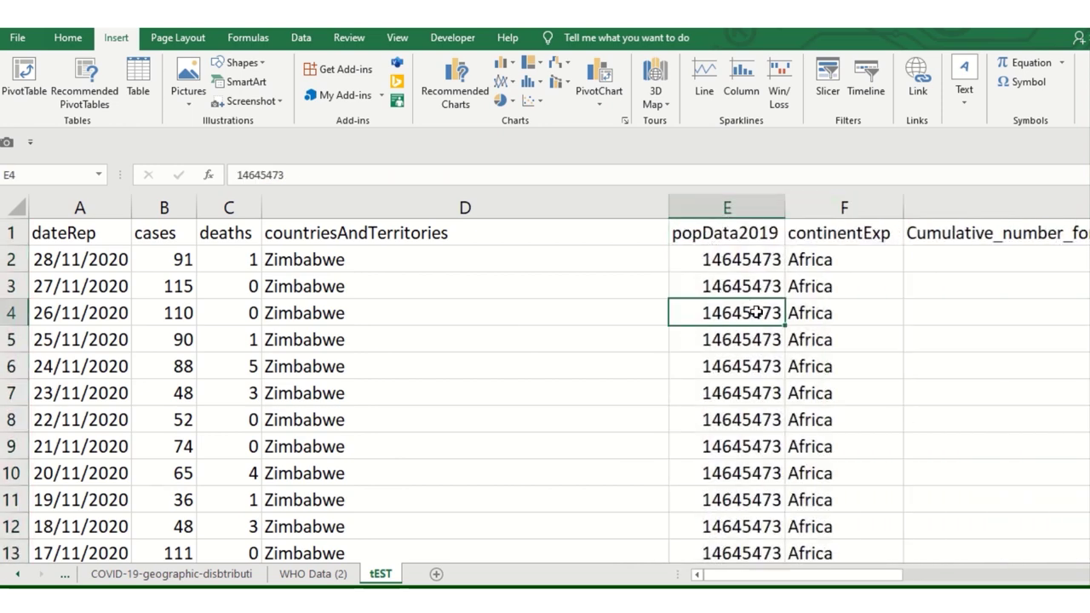
click(830, 257)
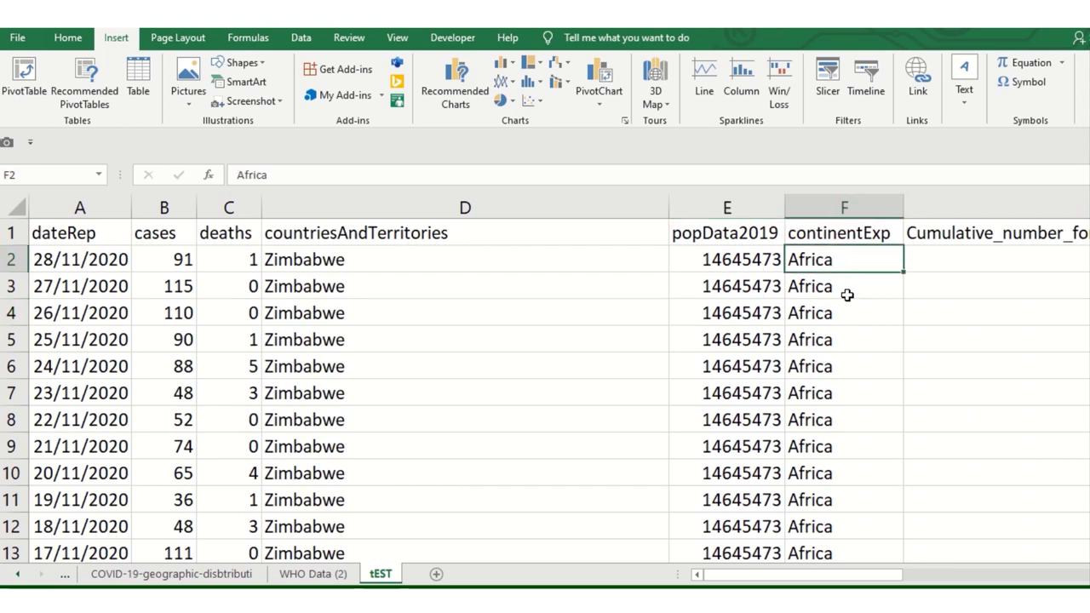
scroll(848, 294, down, 3)
scroll(848, 297, up, 2)
scroll(844, 294, up, 1)
drag(383, 206, 686, 196)
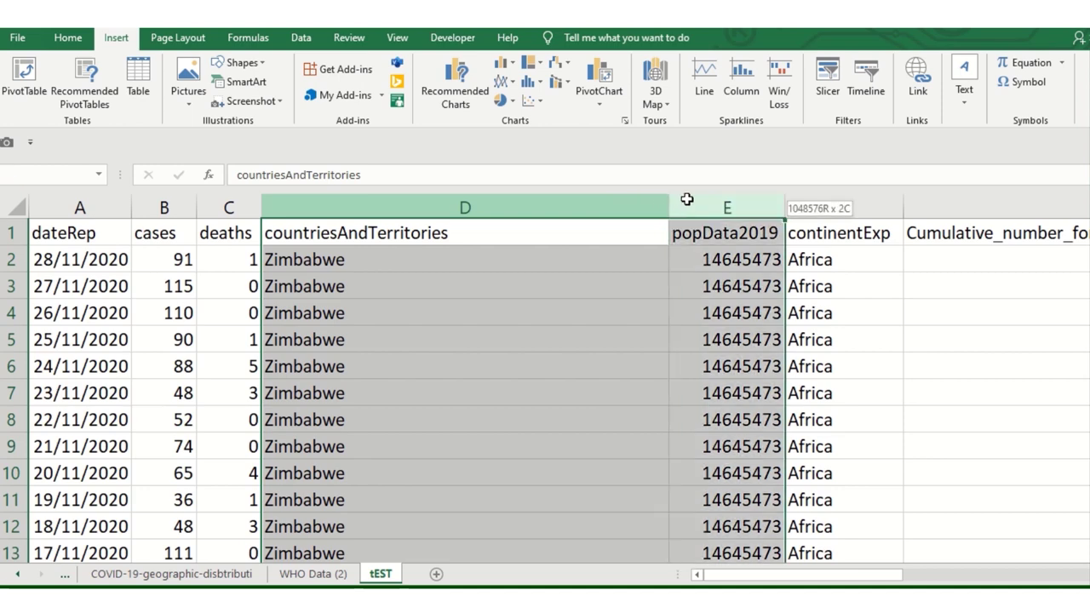
key(ctrl+minus)
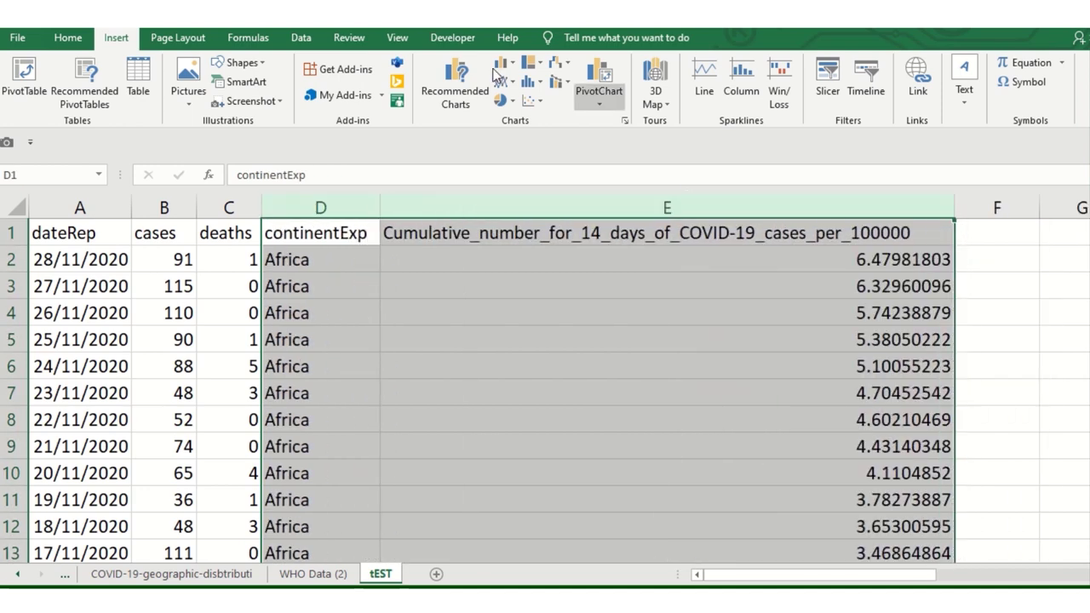
Select the whole trimmed five-column data table.
click(338, 238)
click(451, 237)
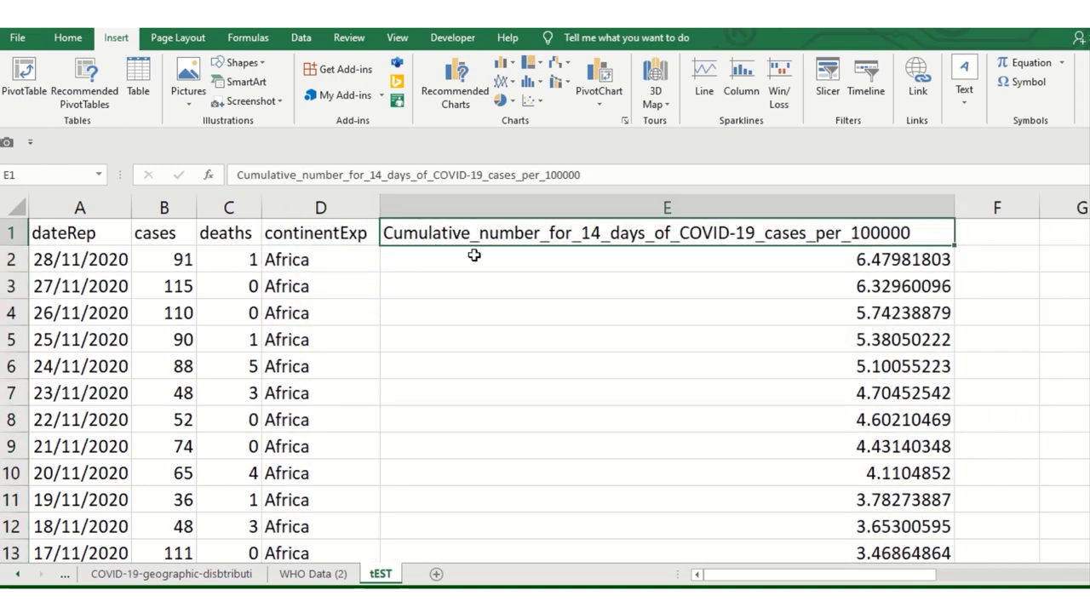
click(714, 286)
click(730, 260)
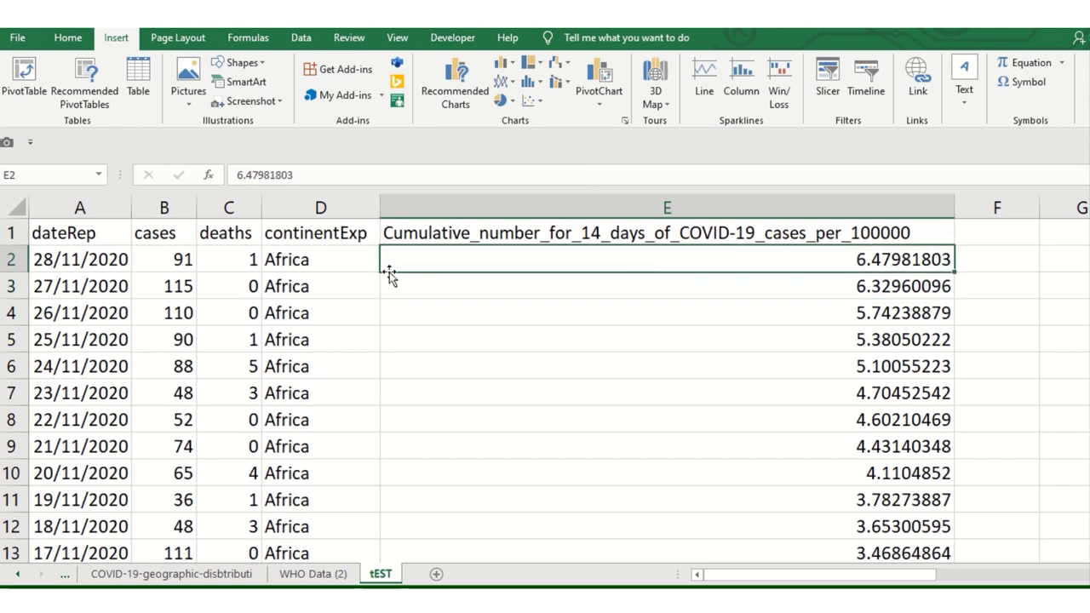
click(334, 265)
click(155, 259)
click(159, 317)
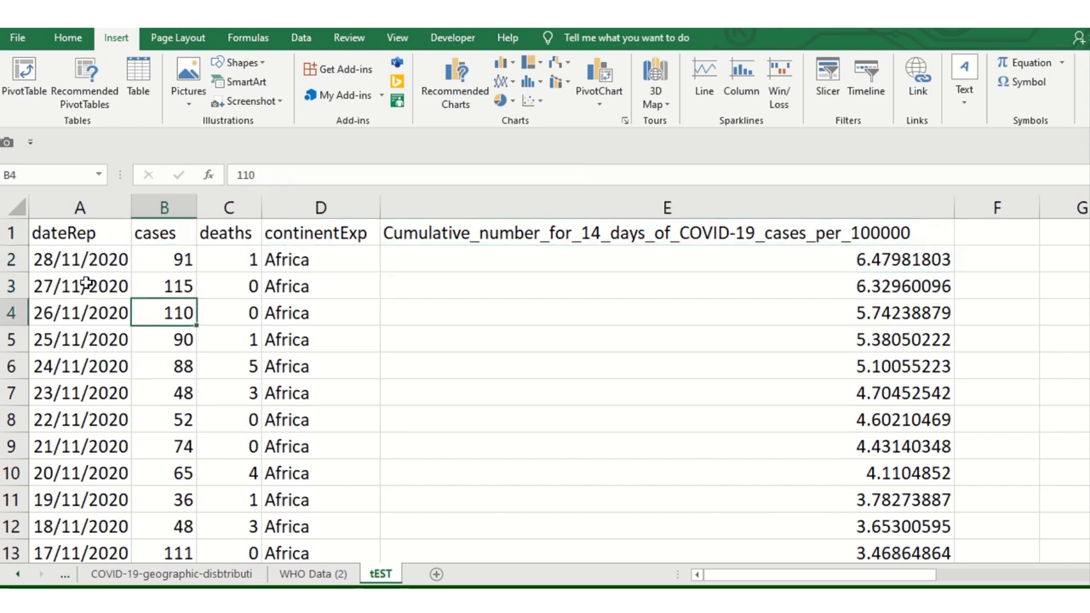
key(ctrl+a)
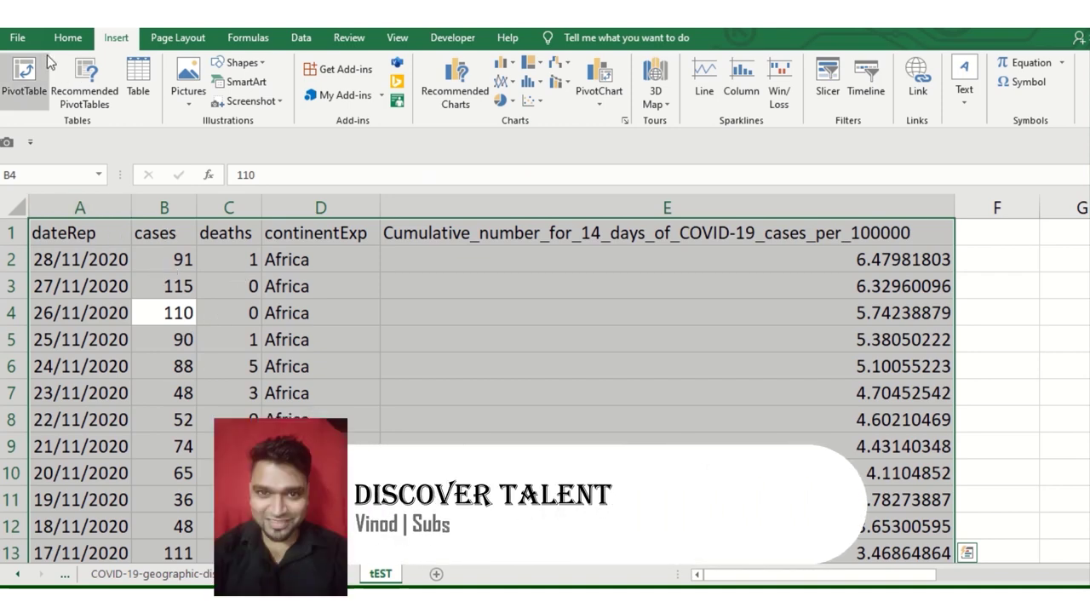
click(154, 257)
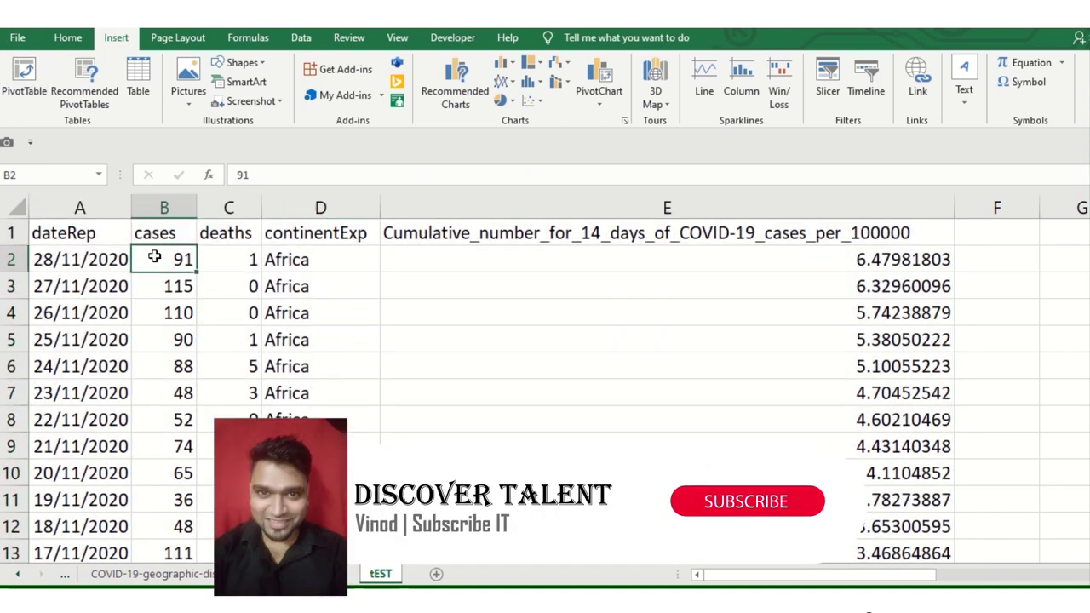
key(ctrl+a)
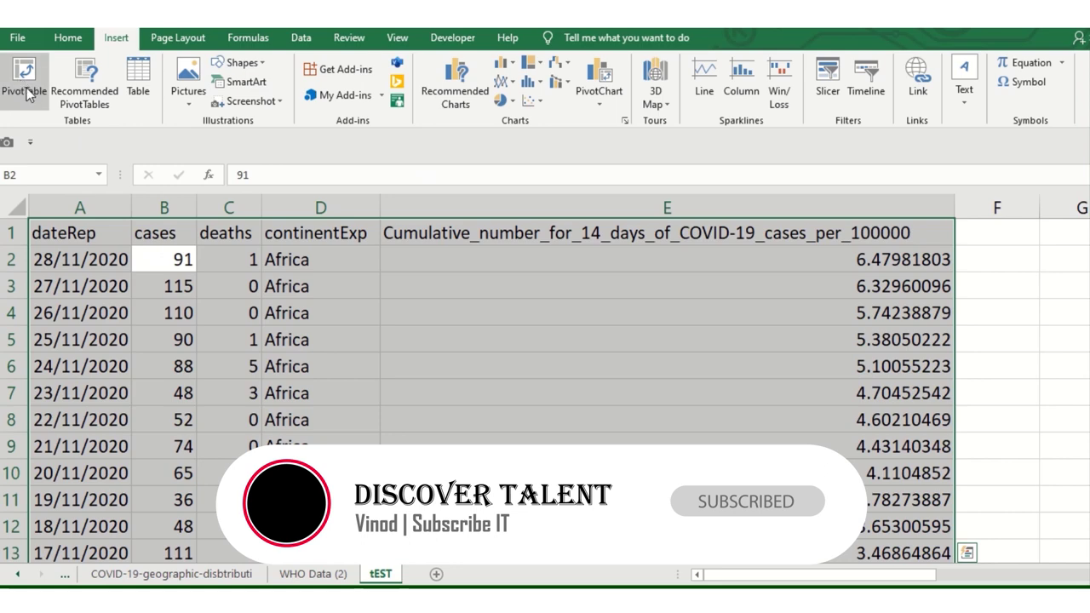
click(455, 100)
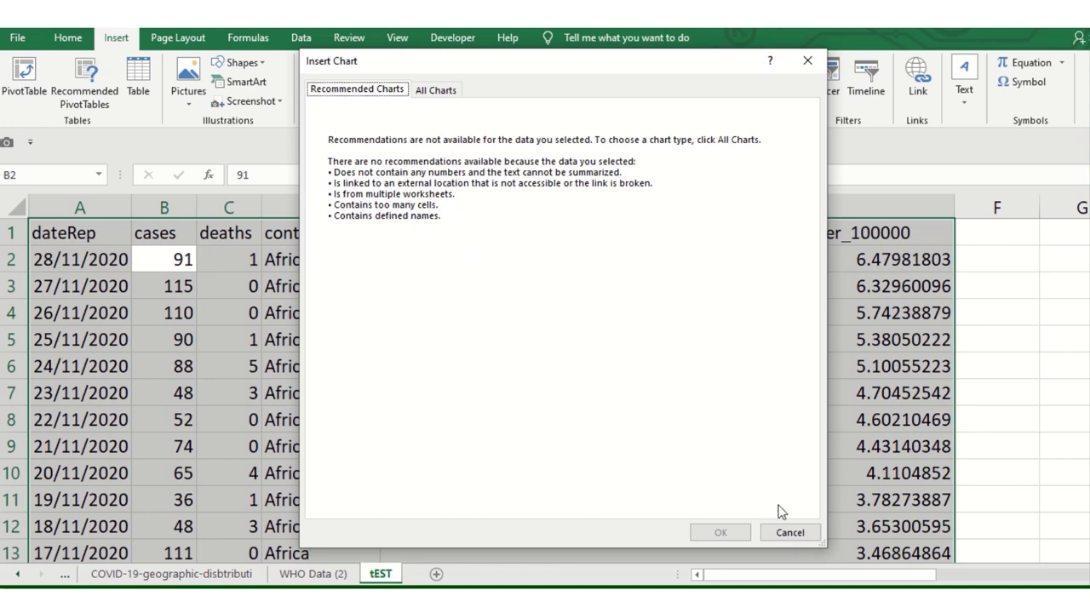
click(787, 532)
click(528, 393)
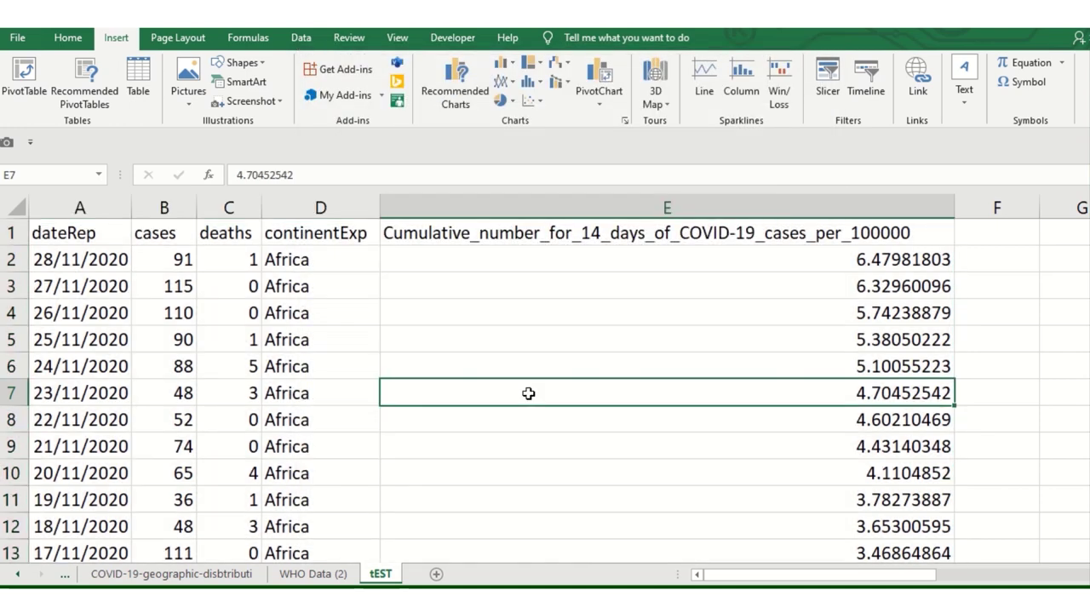
click(341, 293)
key(ctrl+a)
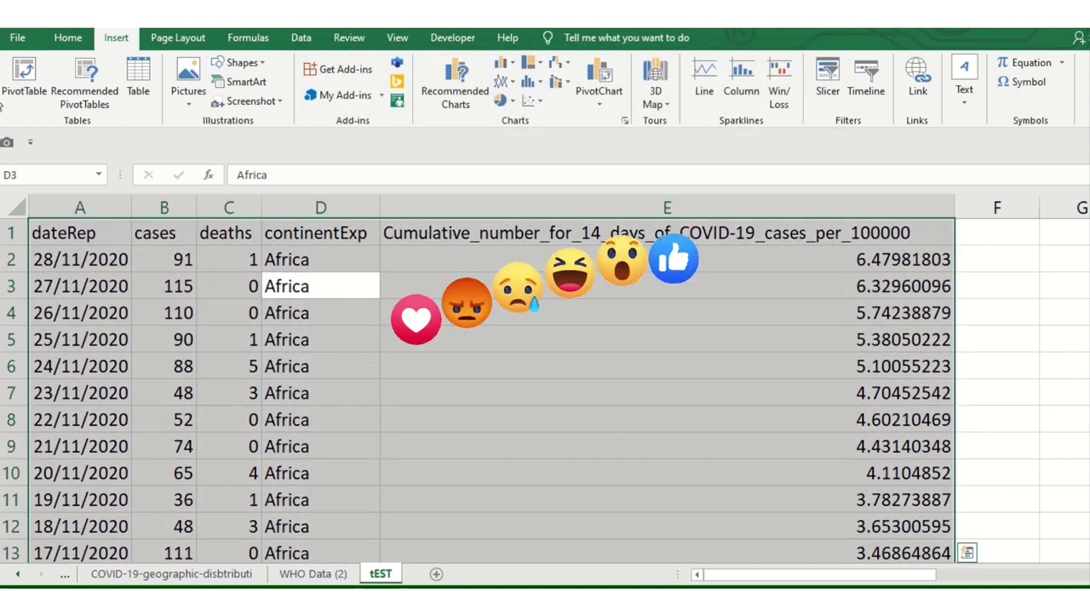
Insert a PivotTable from the tEST data at cell G2 on the existing worksheet.
click(30, 102)
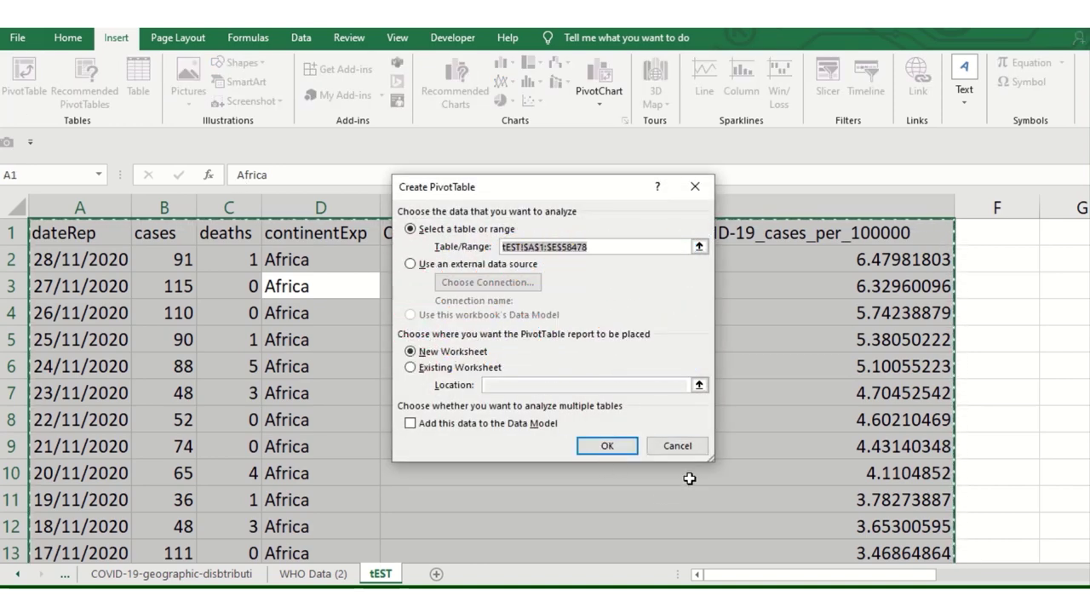
click(453, 367)
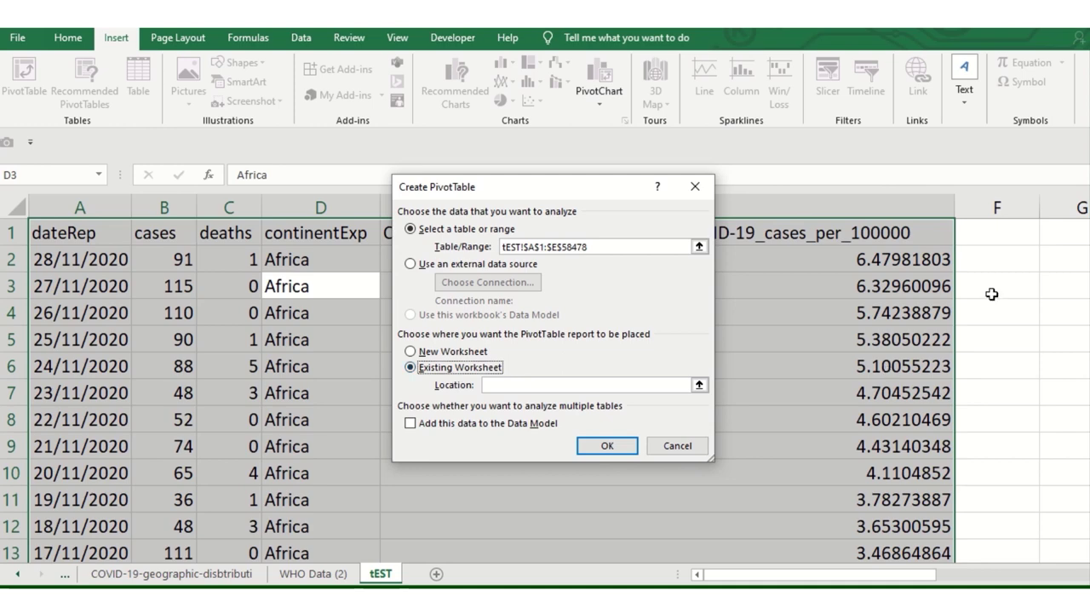
click(1040, 251)
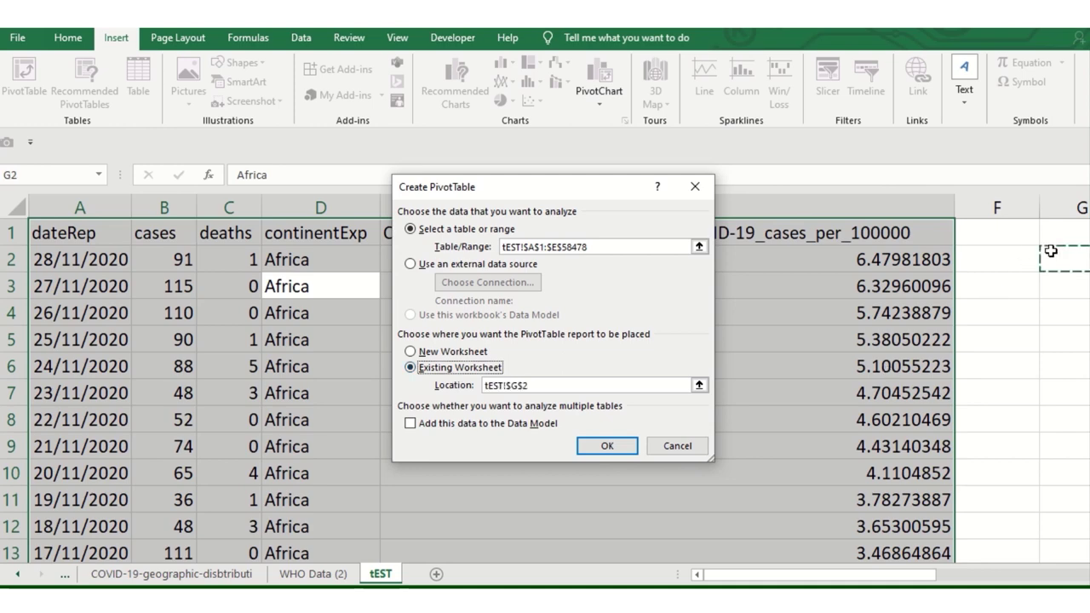
click(608, 446)
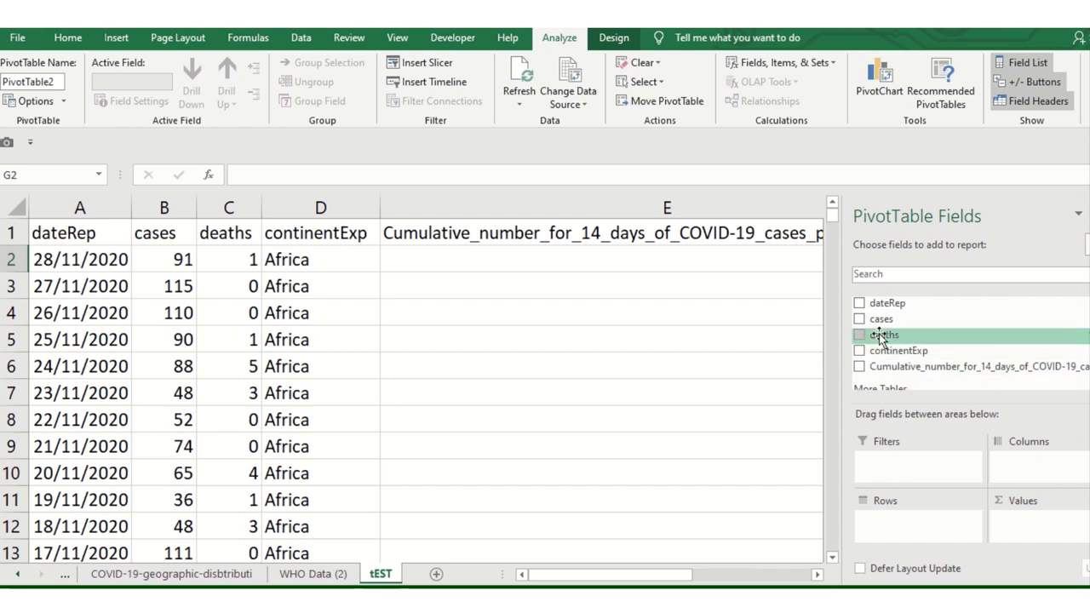
Sum cases and deaths by continentExp, giving grand totals of 61715119 cases and 1444235 deaths.
drag(886, 320, 1039, 516)
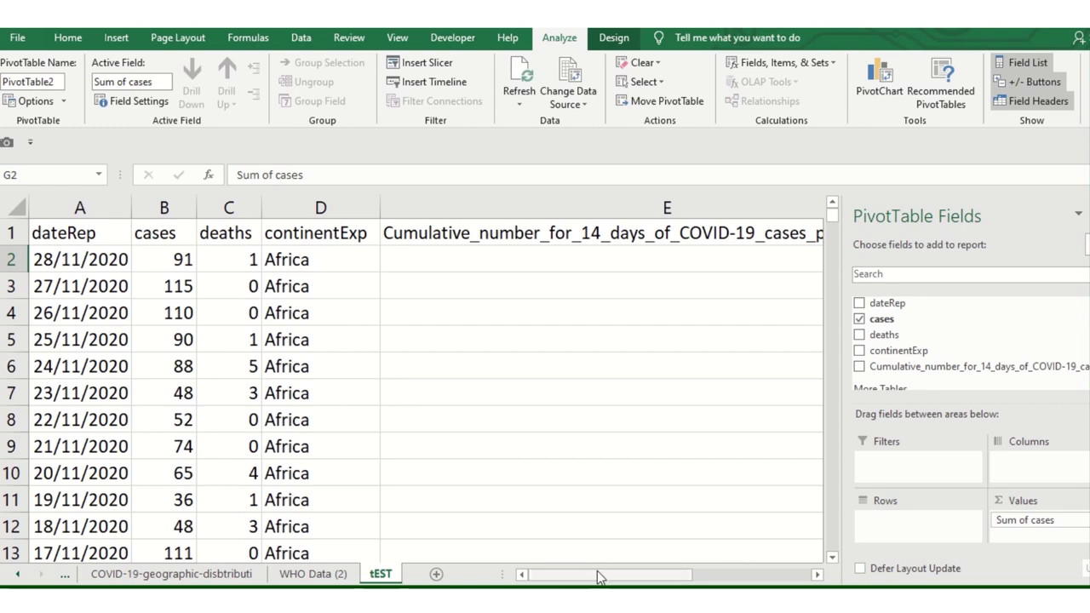
mouse_move(545, 580)
mouse_down()
mouse_move(729, 577)
mouse_move(710, 577)
mouse_up()
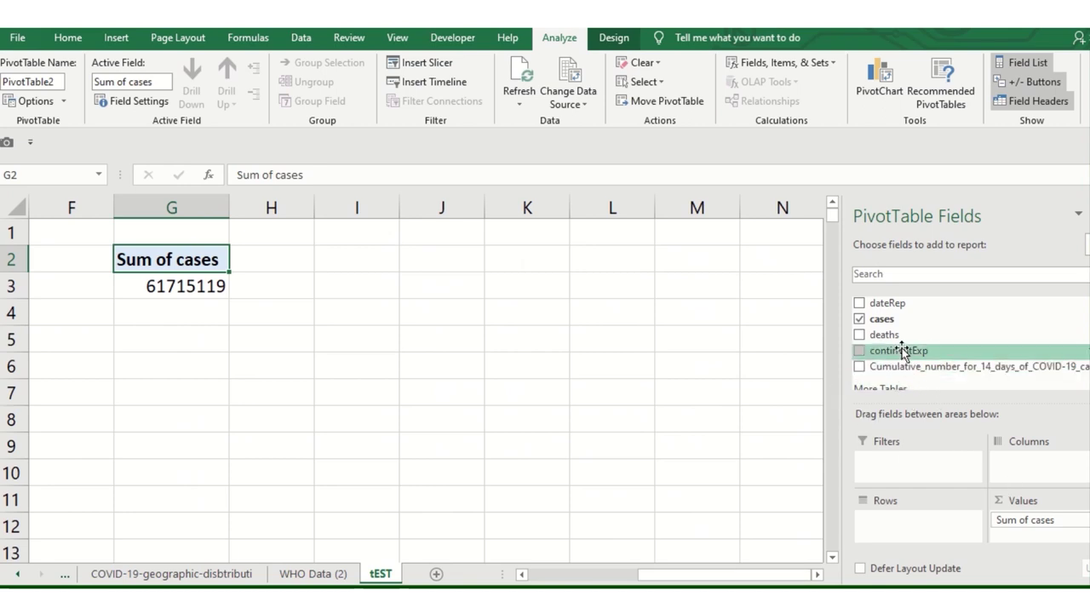
mouse_move(890, 335)
mouse_down()
mouse_move(923, 358)
mouse_move(1050, 542)
mouse_up()
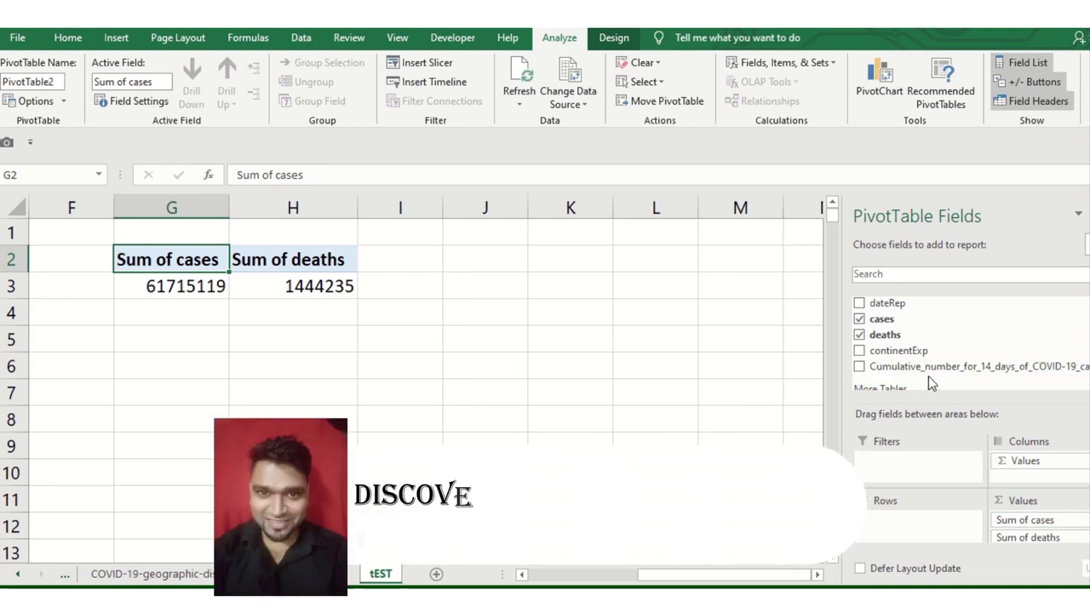
drag(933, 358, 934, 521)
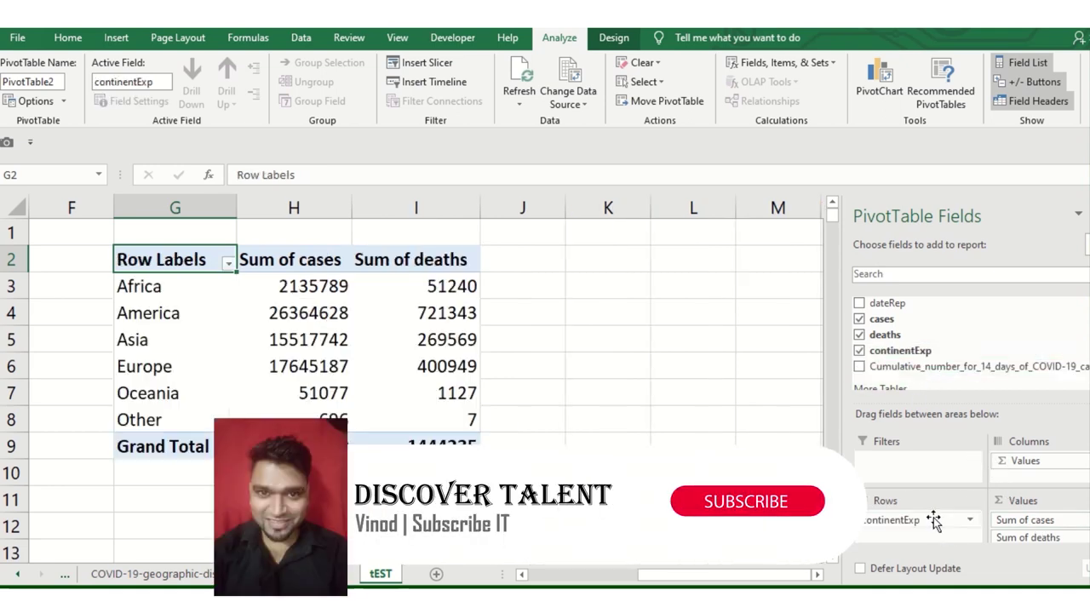
click(306, 374)
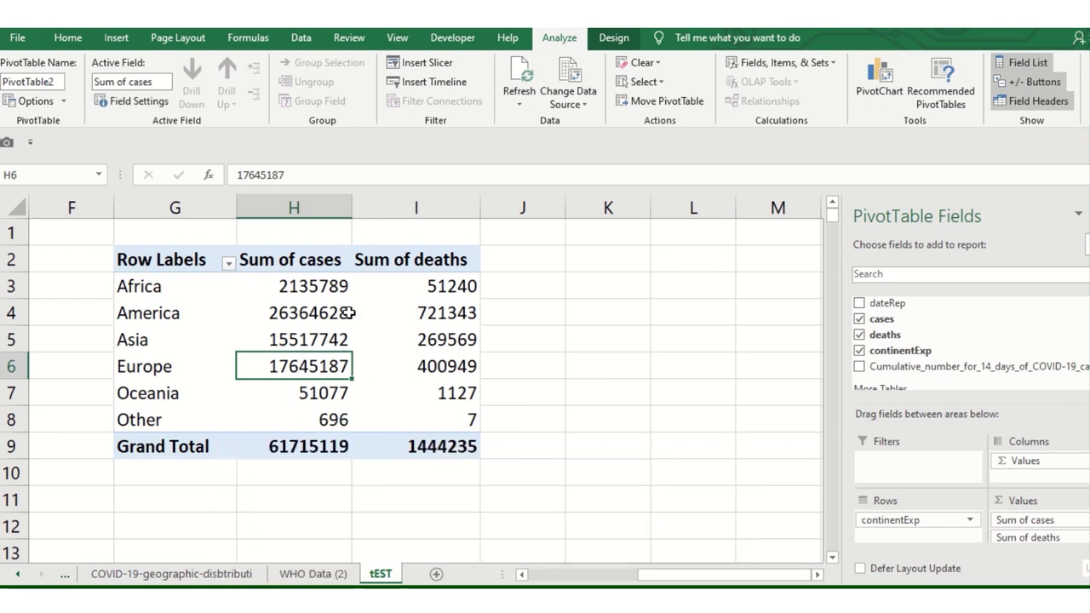
click(301, 261)
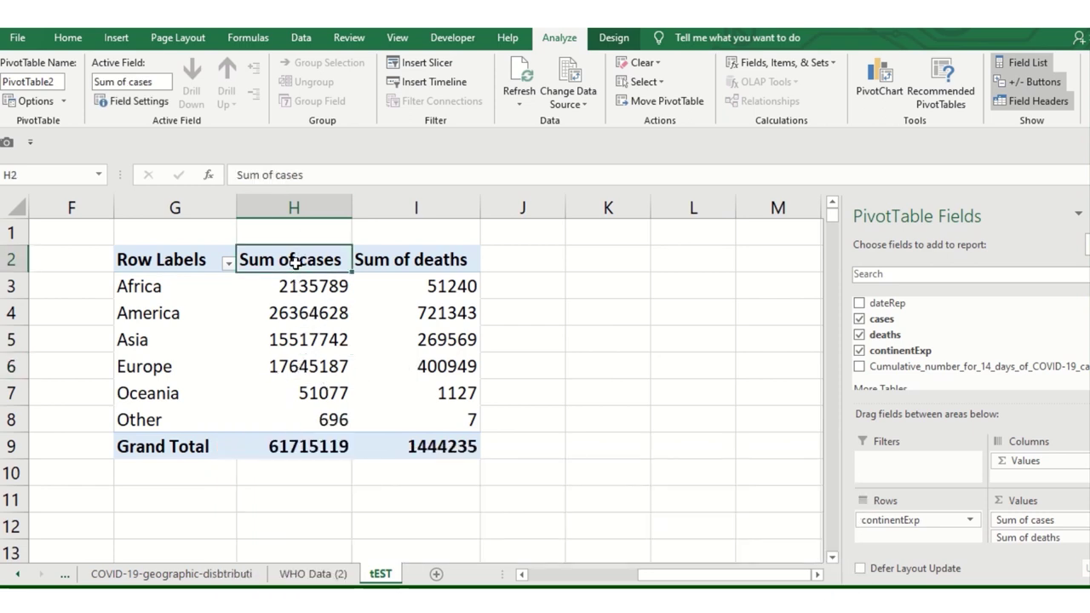
ctrl+scroll(300, 274, up, 2)
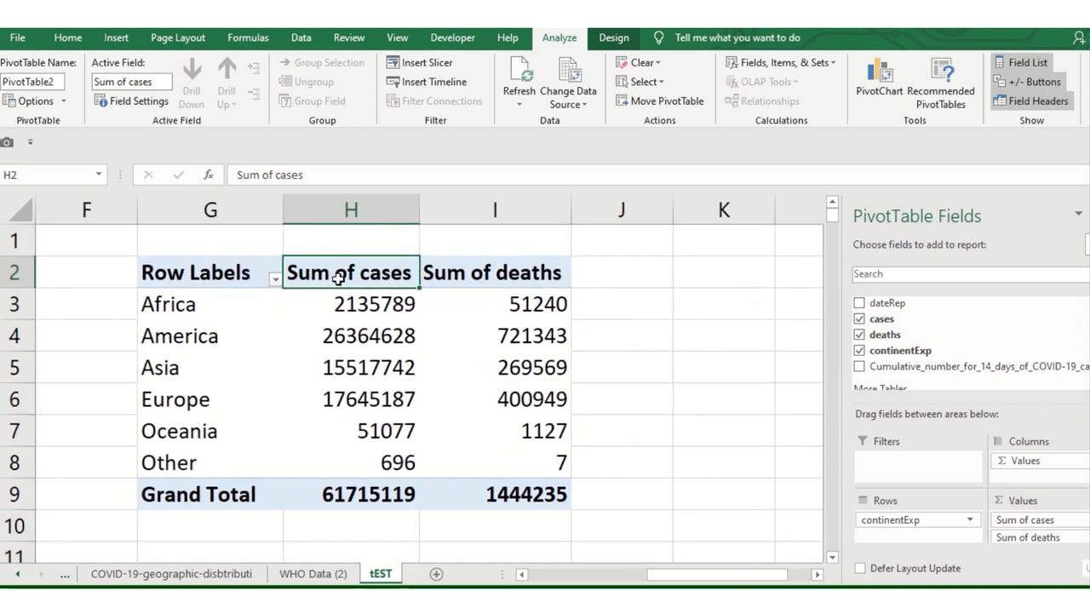
Rename the Sum of cases header to Cases Observed.
drag(119, 175, 151, 224)
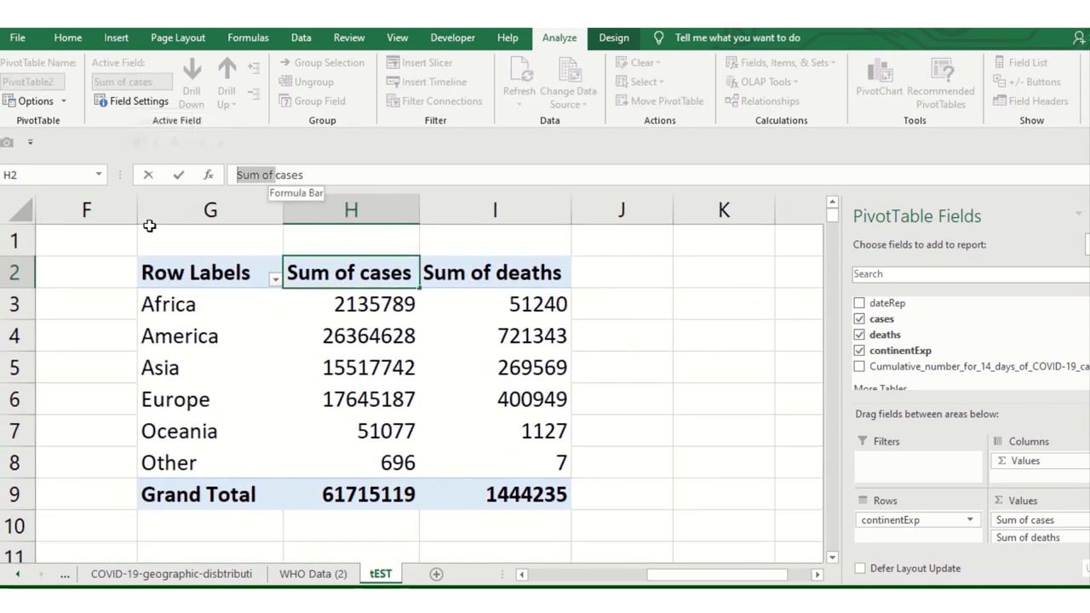
key(BackSpace)
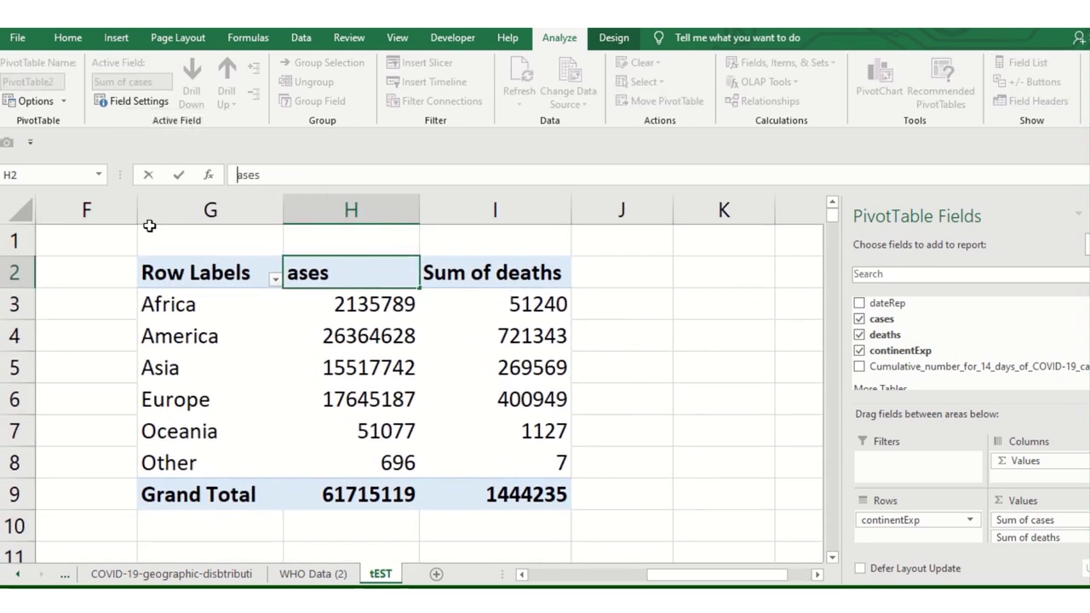
key(Delete)
key(Delete)
text(cAS)
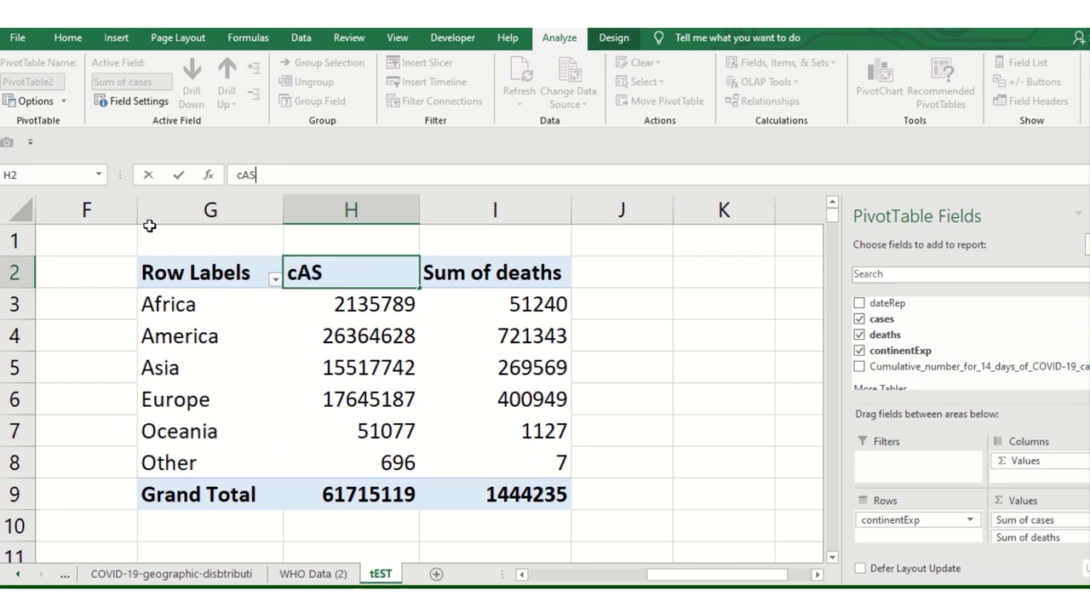
key(BackSpace)
key(BackSpace)
key(BackSpace)
text(ases )
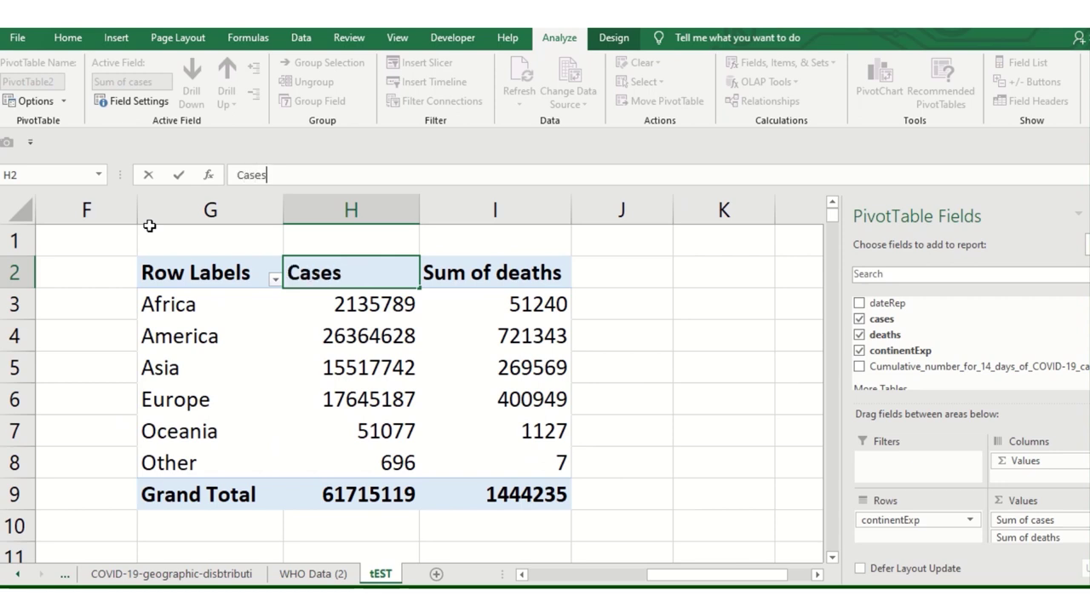
text(Observed)
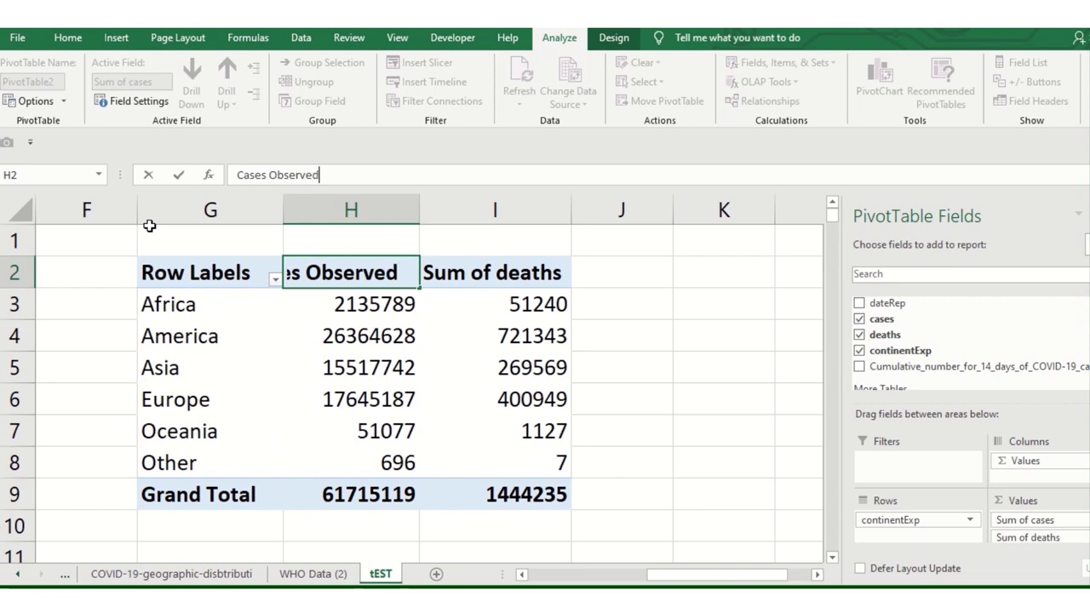
key(Return)
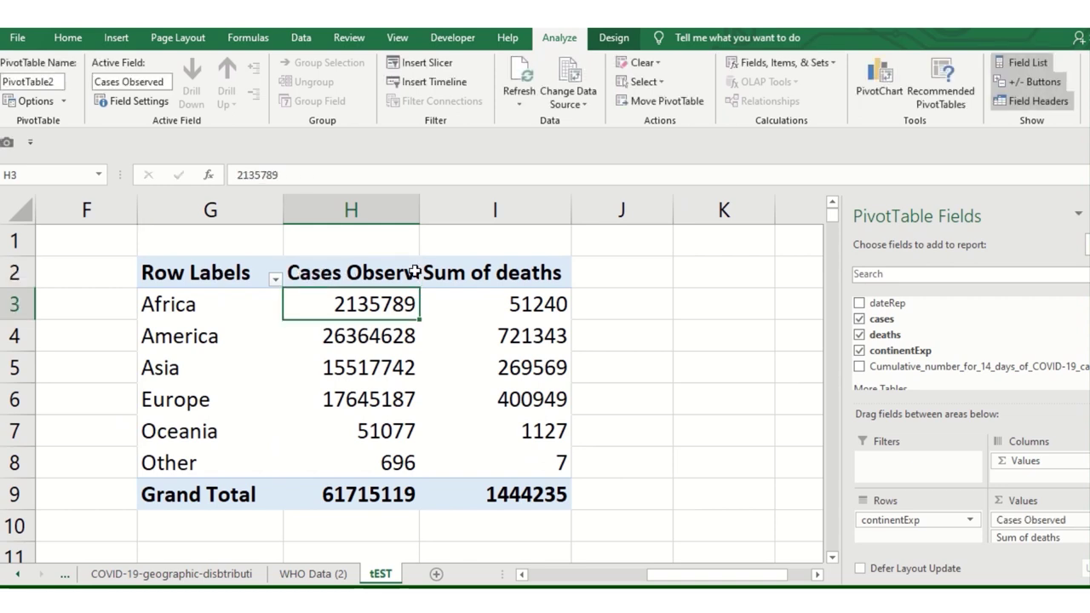
Rename the Sum of deaths header to Observed deaths.
click(424, 264)
click(430, 268)
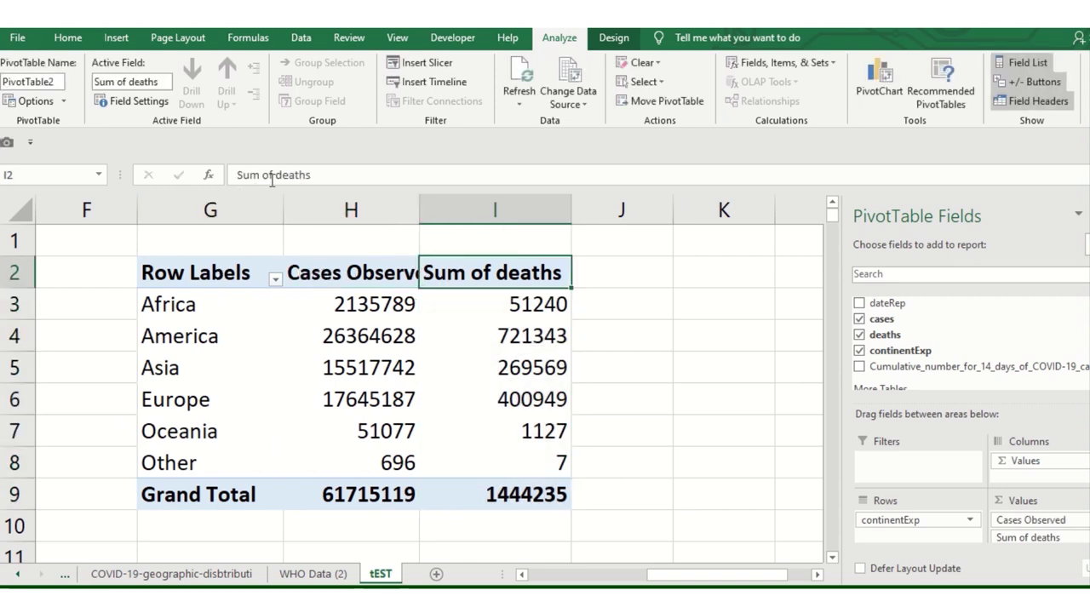
drag(275, 174, 237, 175)
key(BackSpace)
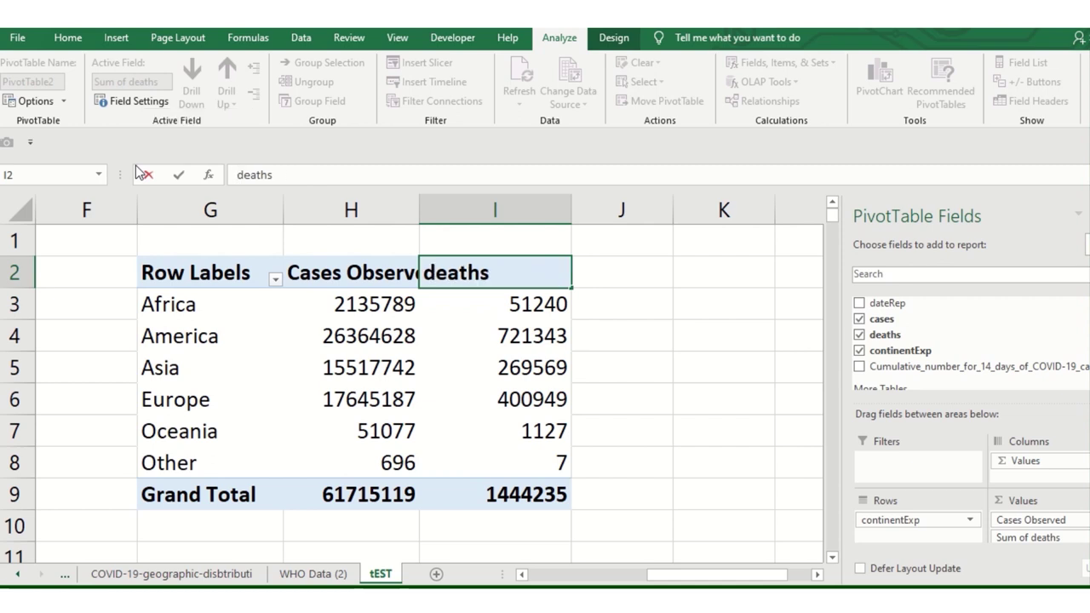
text(Observed)
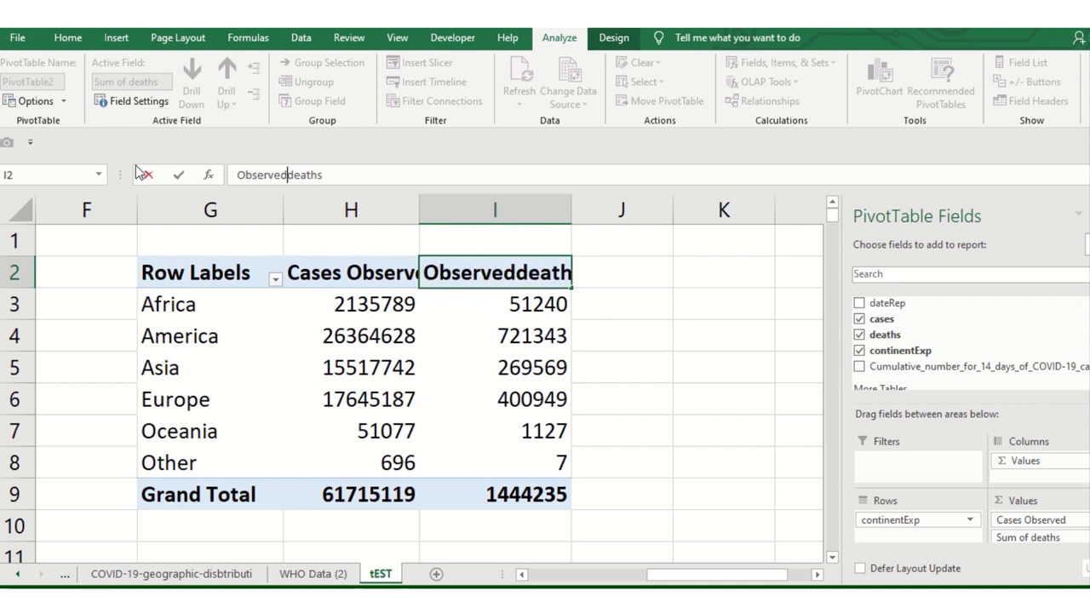
key(Return)
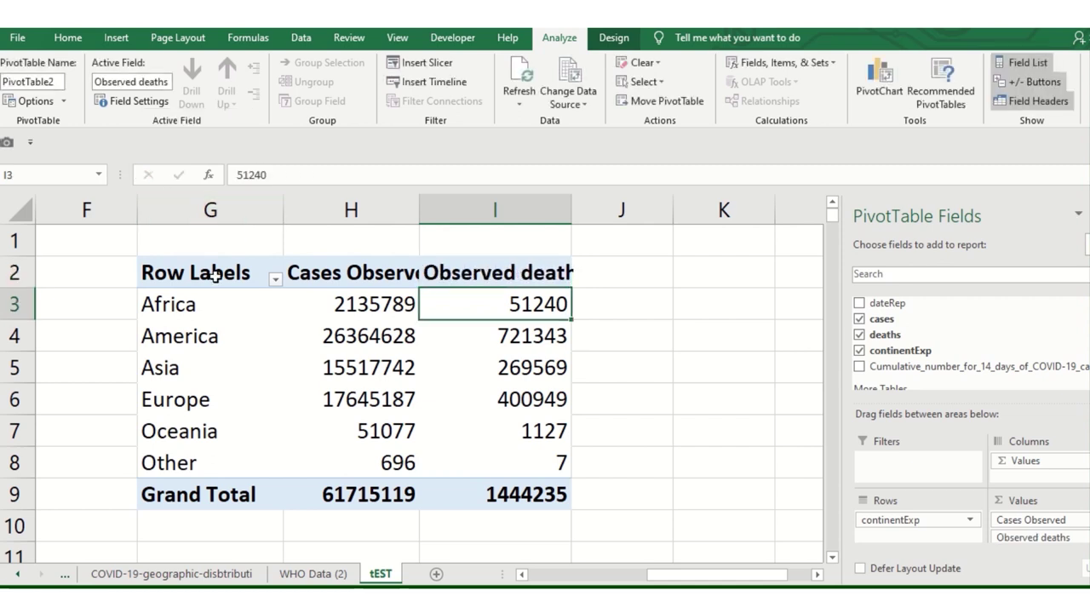
Rename the Row Labels header to Entity and select the pivot table cells G2:I8.
click(215, 275)
drag(296, 175, 237, 175)
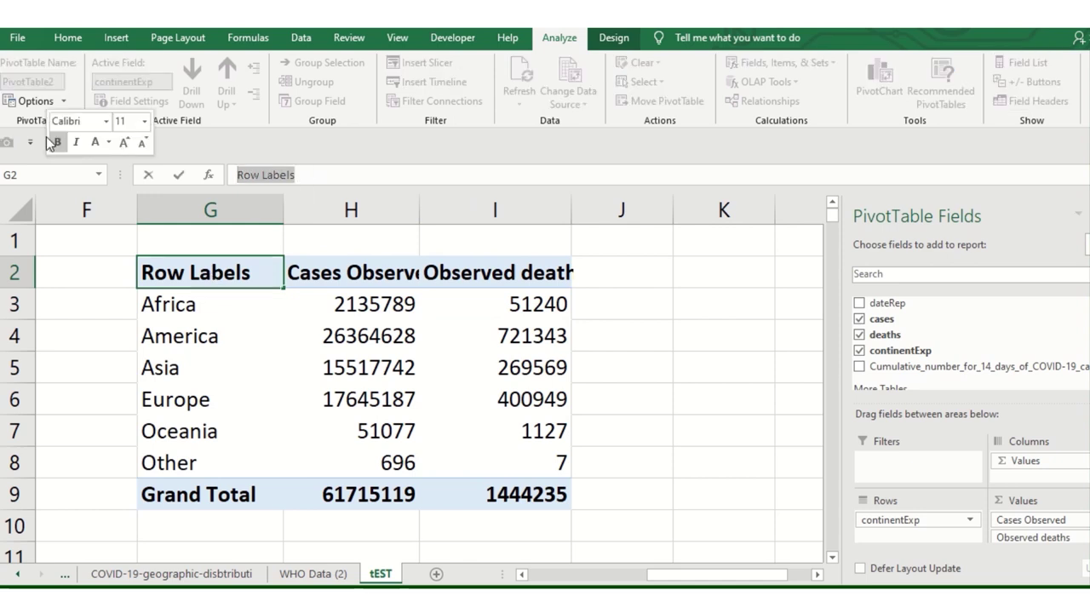
text(eN)
key(BackSpace)
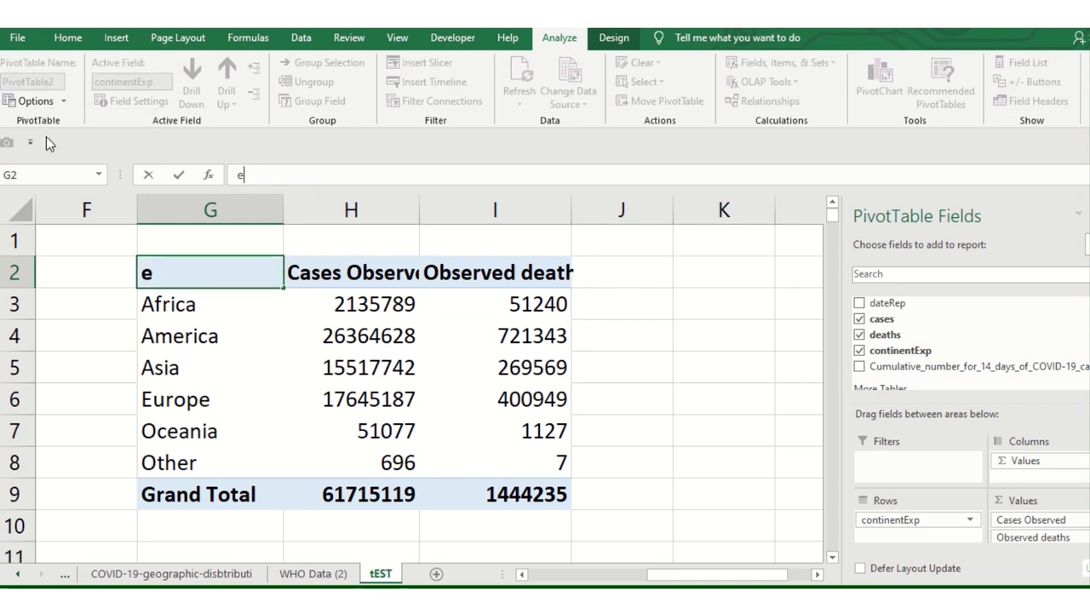
key(BackSpace)
text(Entity)
key(Return)
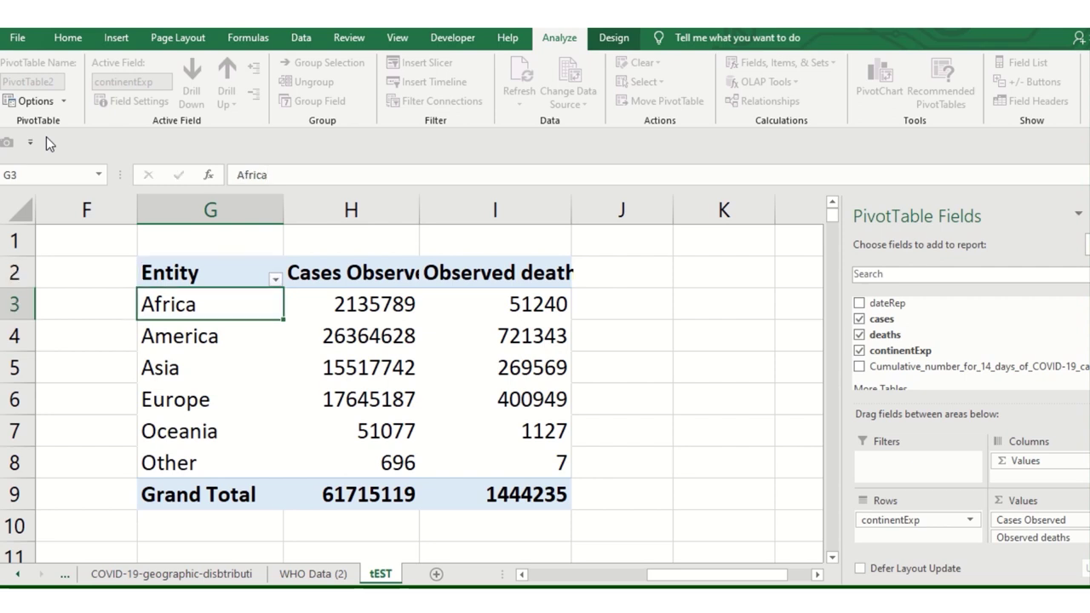
click(262, 444)
drag(227, 271, 550, 462)
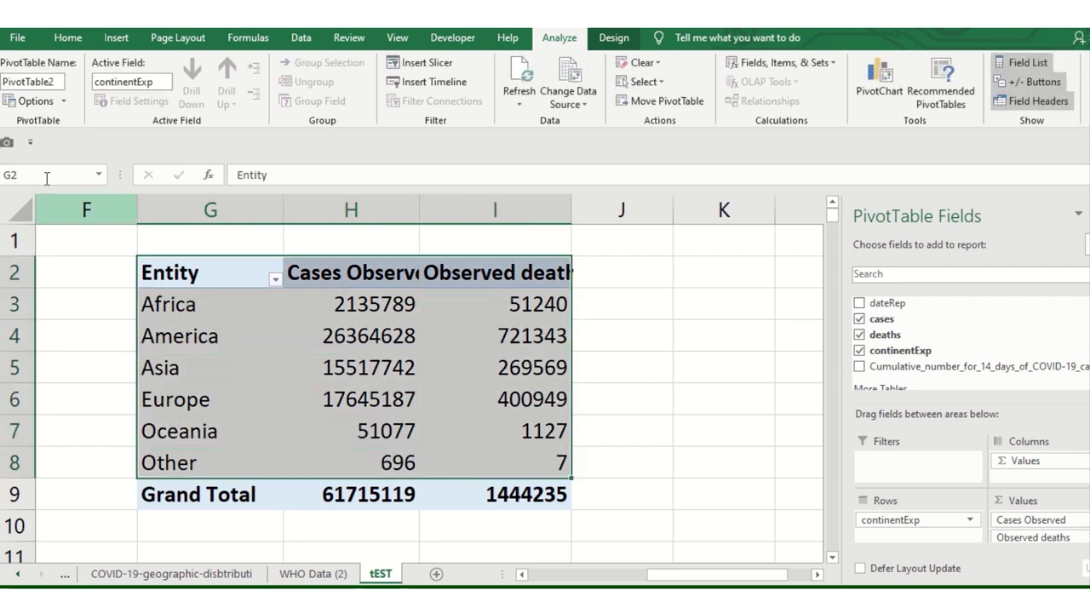
Begin replacing PivotTable2 with a new name in the PivotTable Name box.
click(43, 80)
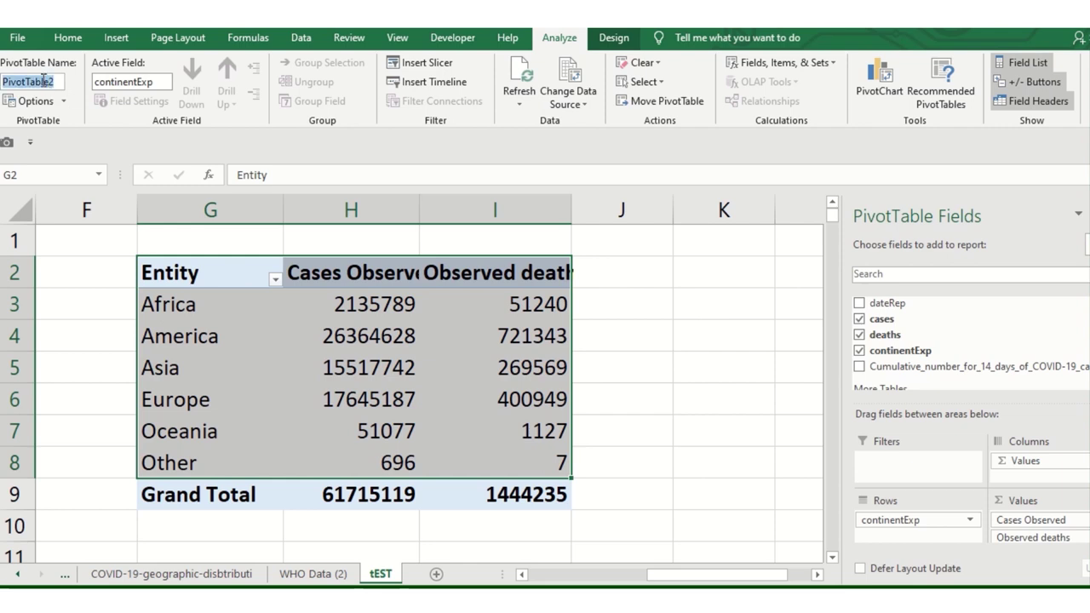
text(Covid 1)
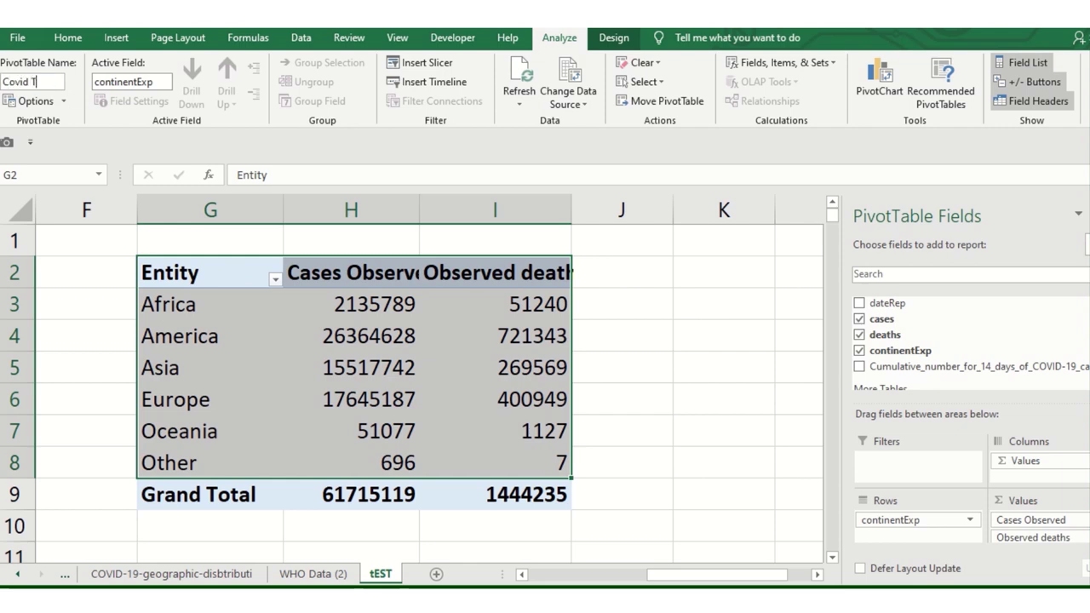
text(or)
Commit the new pivot table name and autofit columns H and I to the headers.
click(390, 273)
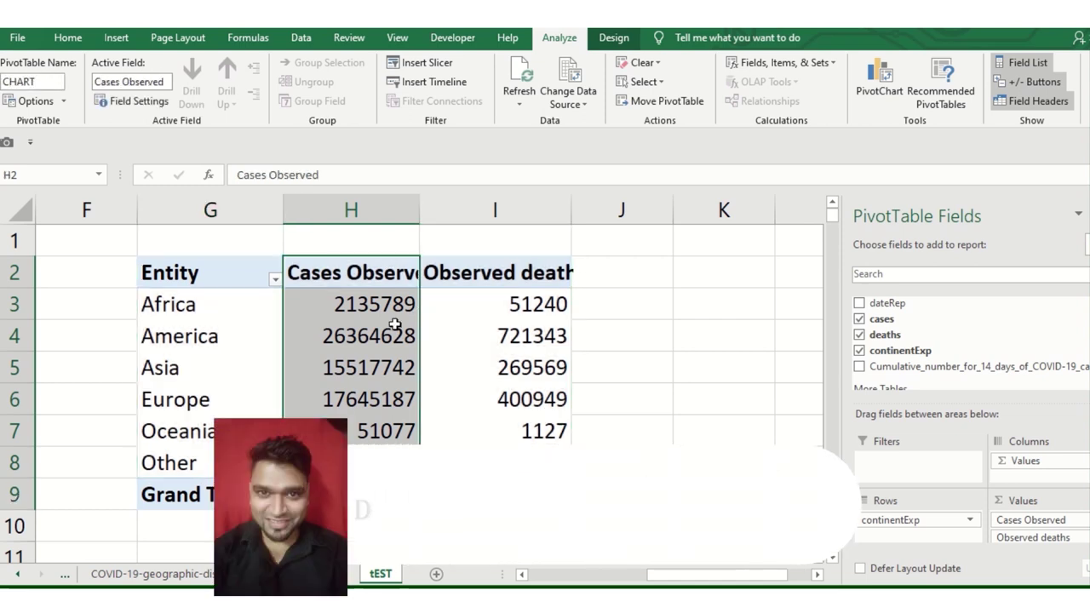
mouse_move(226, 273)
mouse_down()
mouse_move(528, 463)
mouse_move(528, 494)
mouse_up()
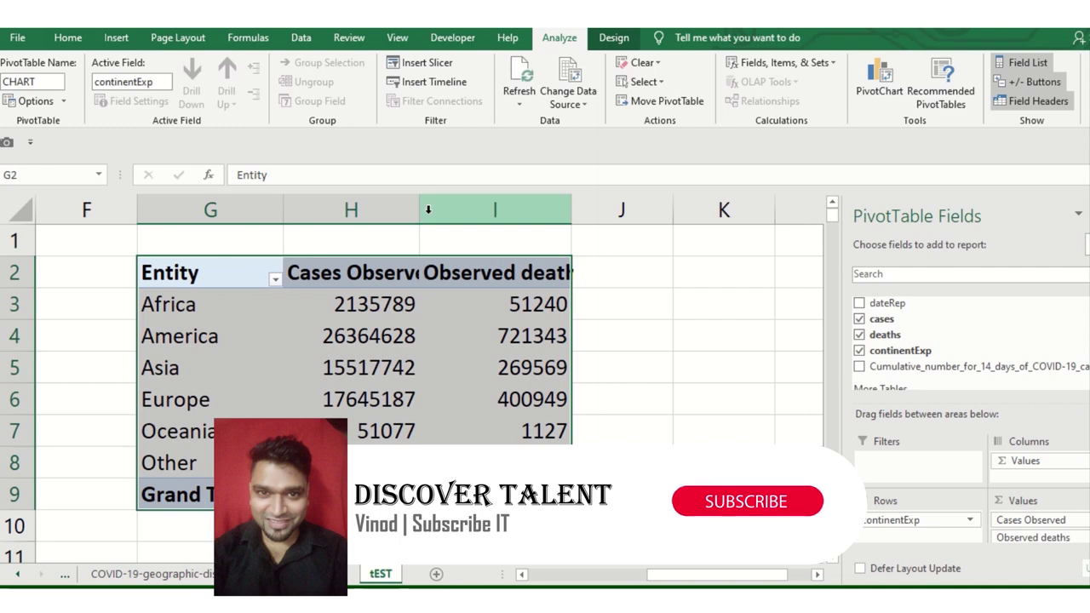
double_click(419, 209)
click(469, 358)
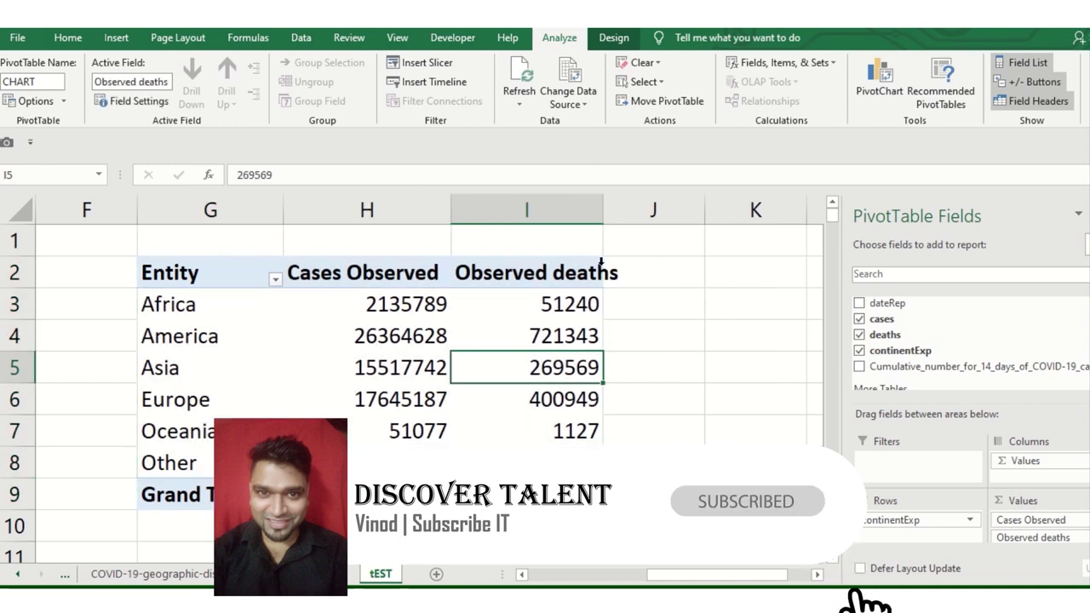
double_click(603, 215)
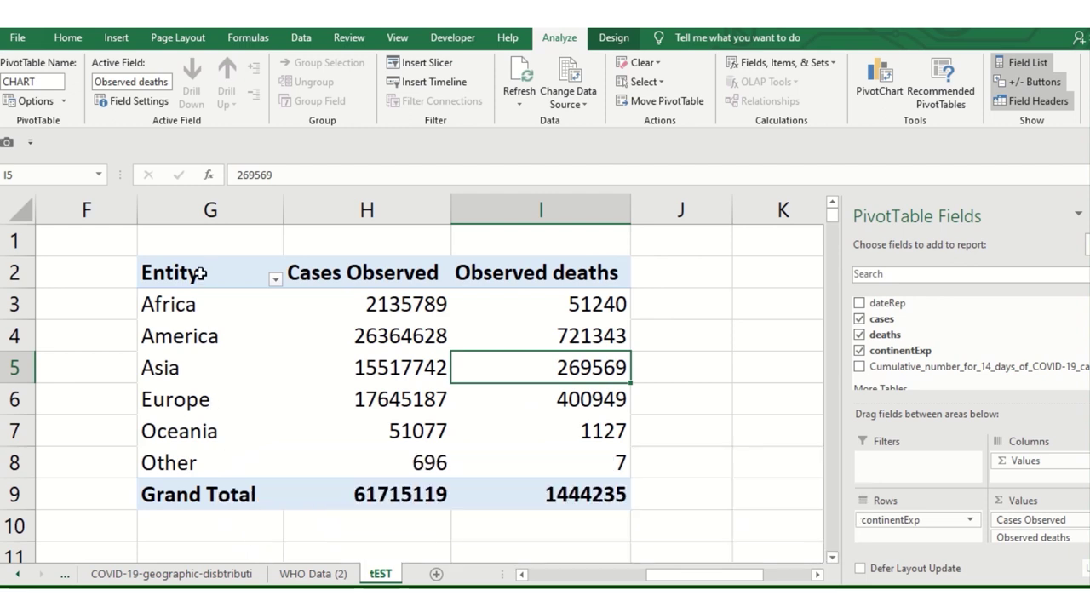
drag(170, 273, 528, 462)
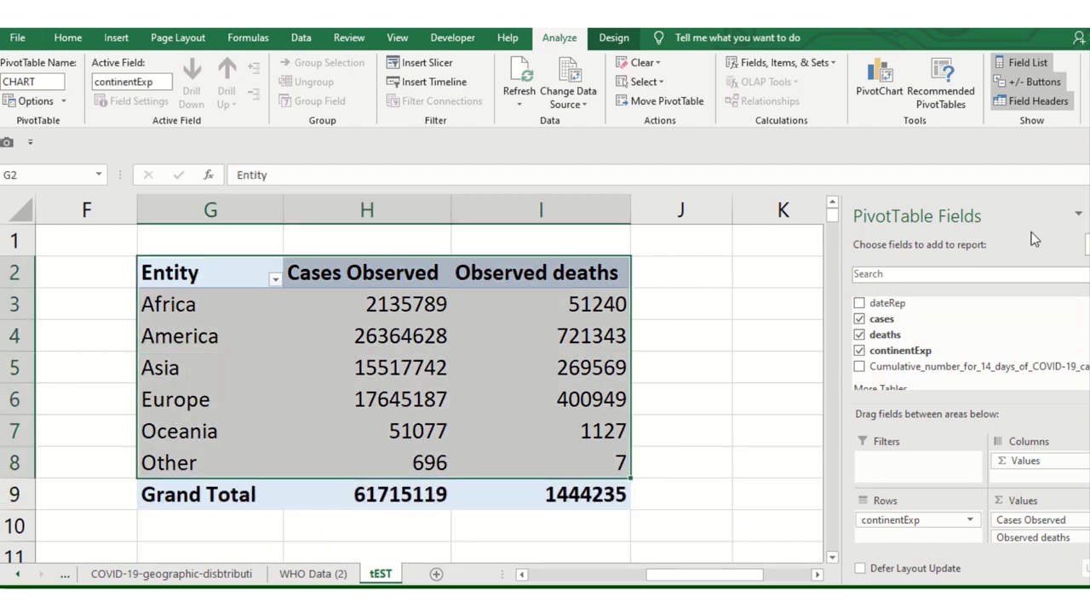
Close the PivotTable Fields pane and select cell H5 in the pivot table.
drag(820, 245, 682, 254)
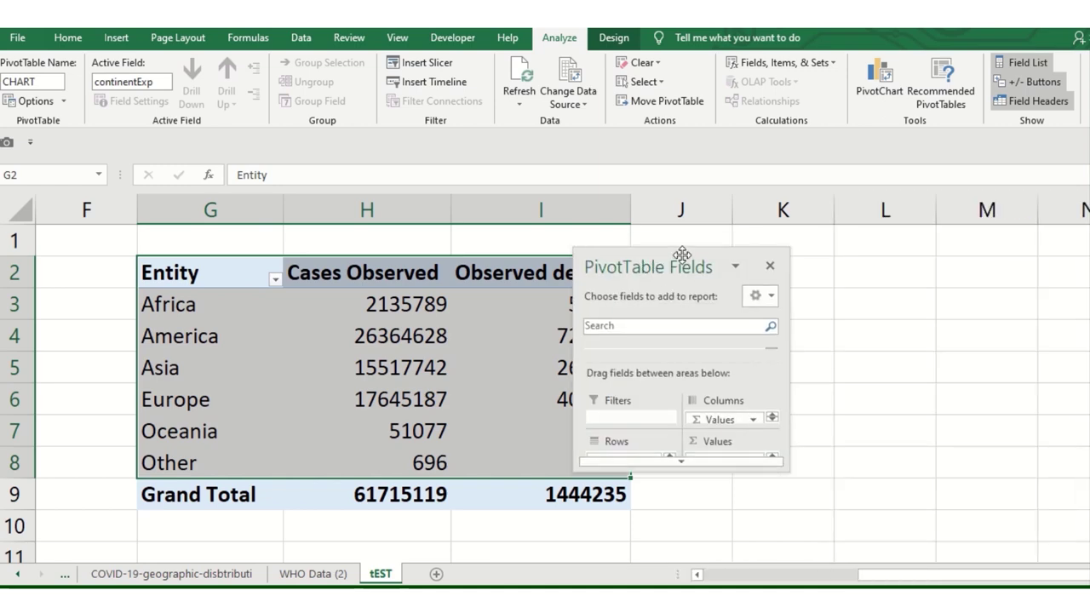
click(770, 266)
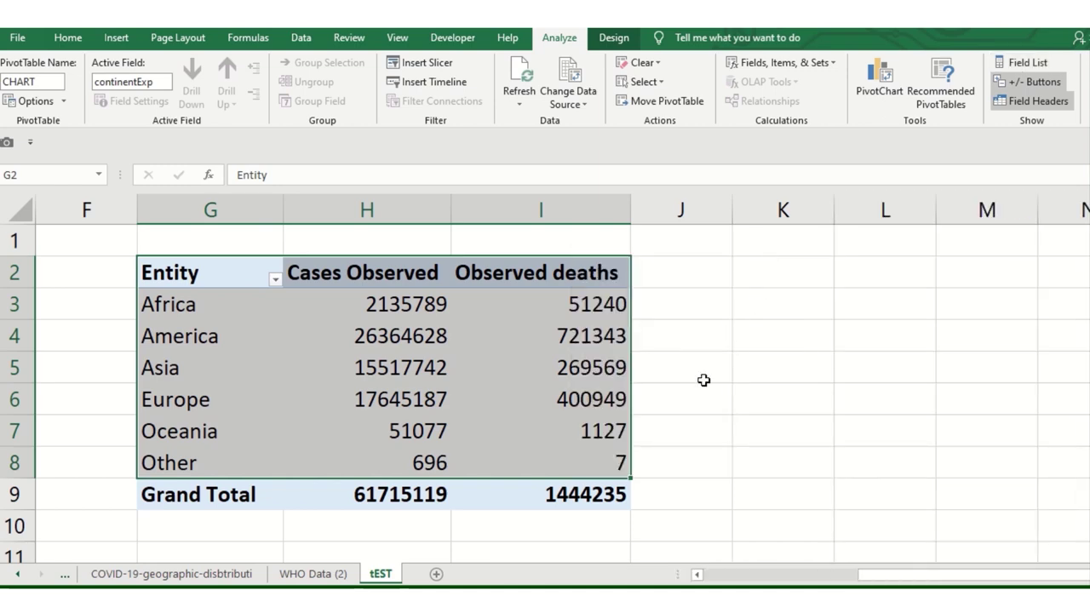
click(690, 345)
click(419, 362)
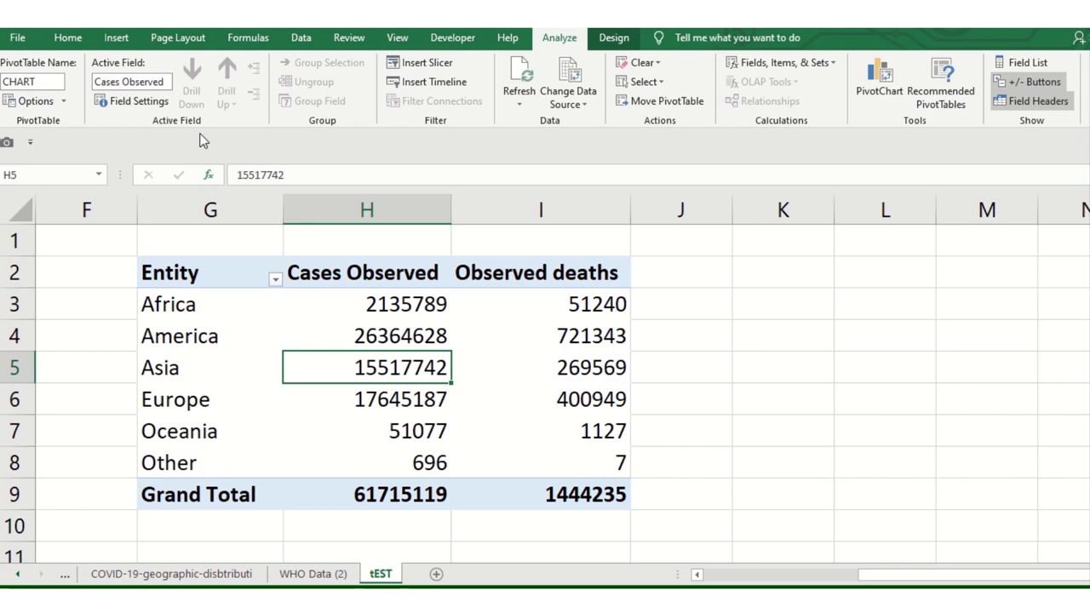
click(120, 36)
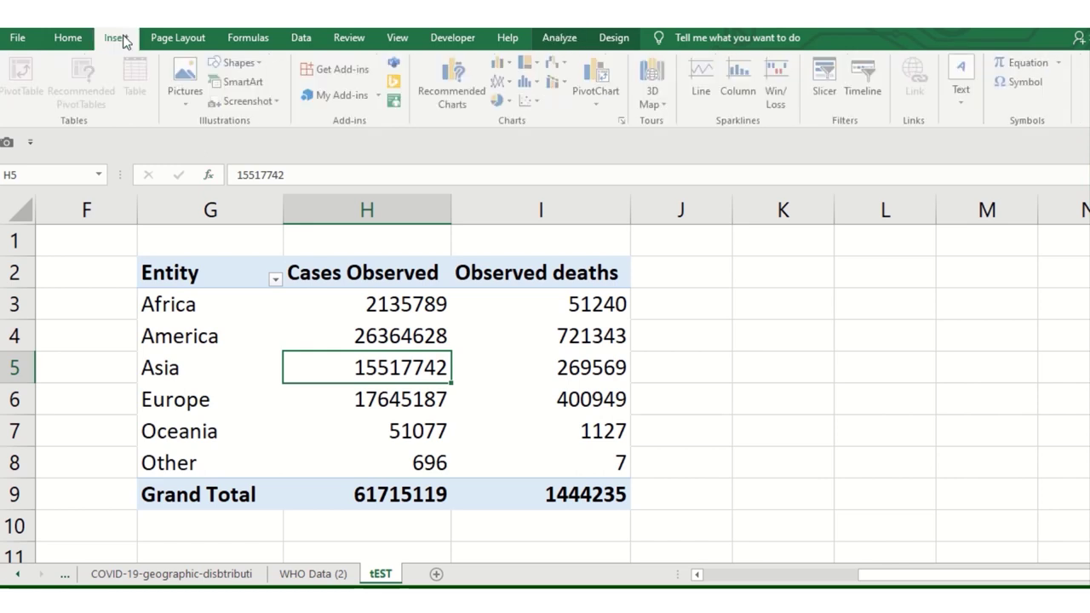
Insert a Doughnut pivot chart from Recommended Charts via the All Charts list.
click(465, 95)
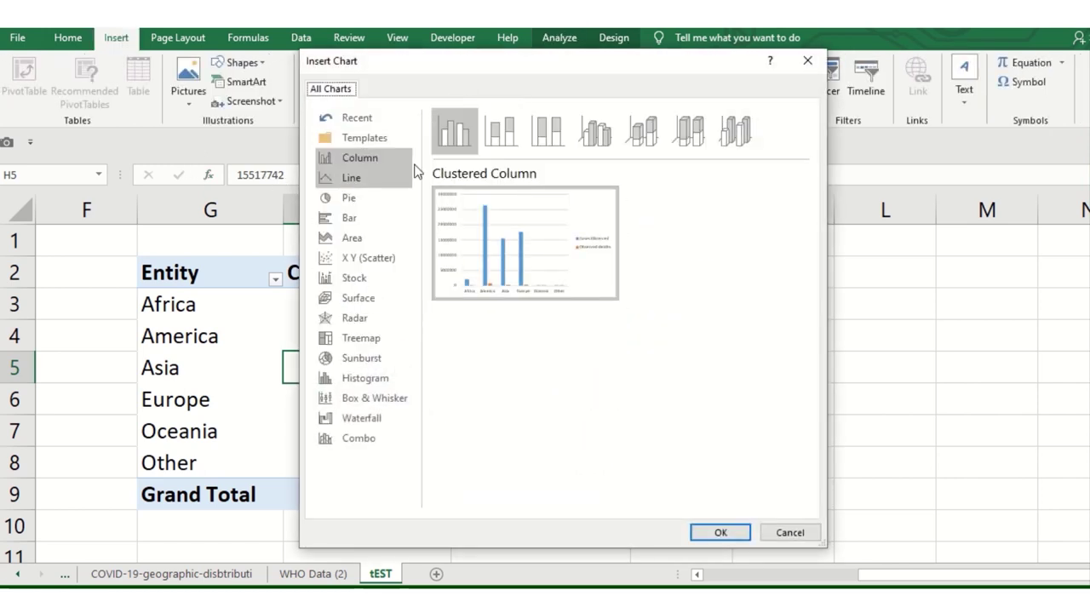
click(500, 136)
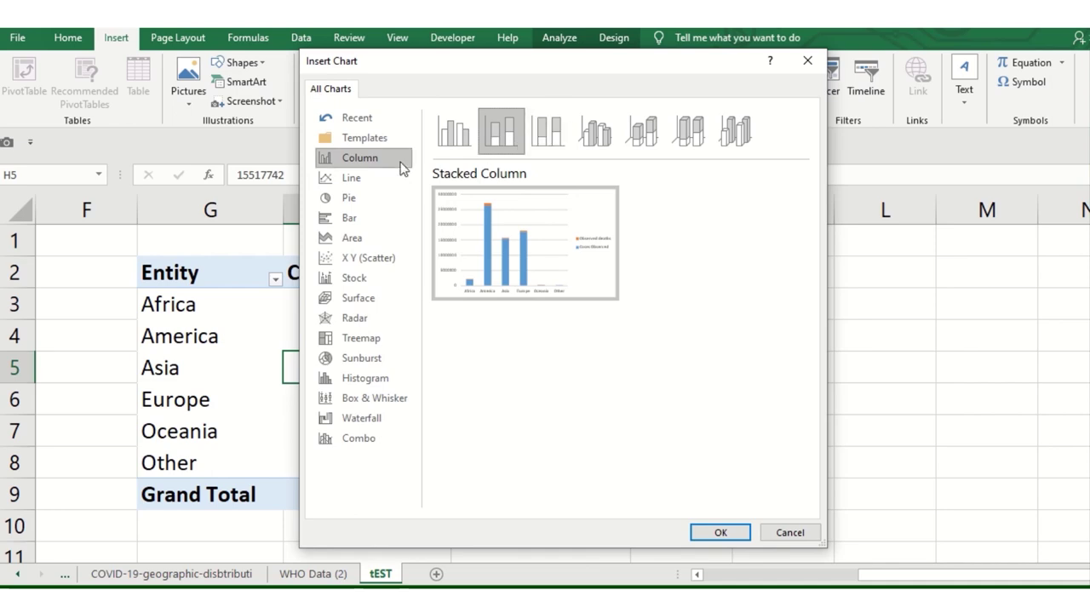
click(352, 120)
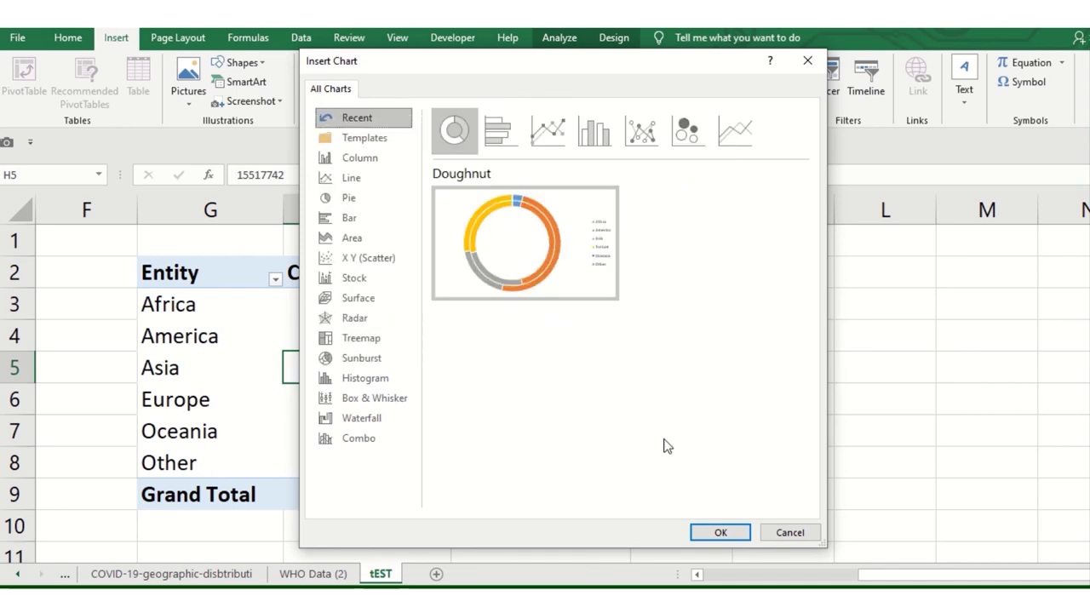
click(716, 537)
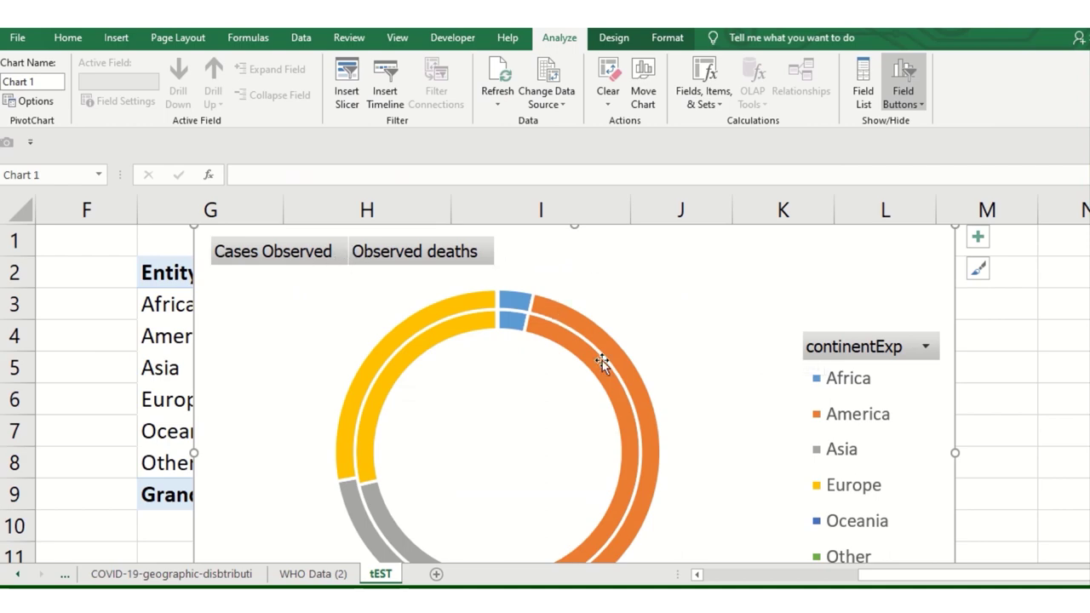
Hide the Cases Observed, Observed deaths and Values field buttons, then return the chart beside the table.
scroll(585, 360, down, 1)
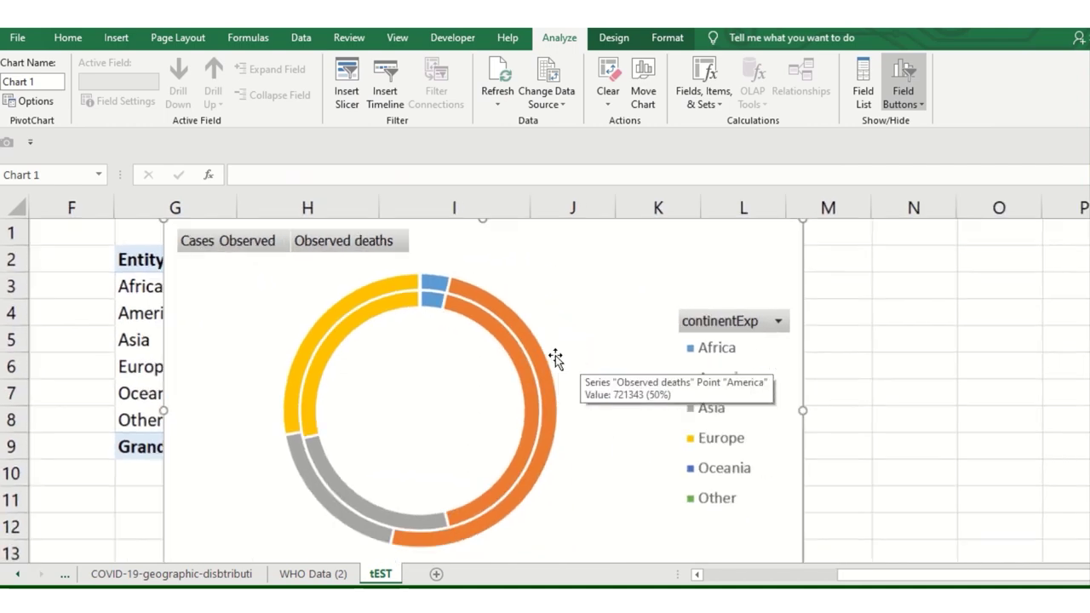
scroll(554, 360, down, 1)
drag(522, 245, 854, 226)
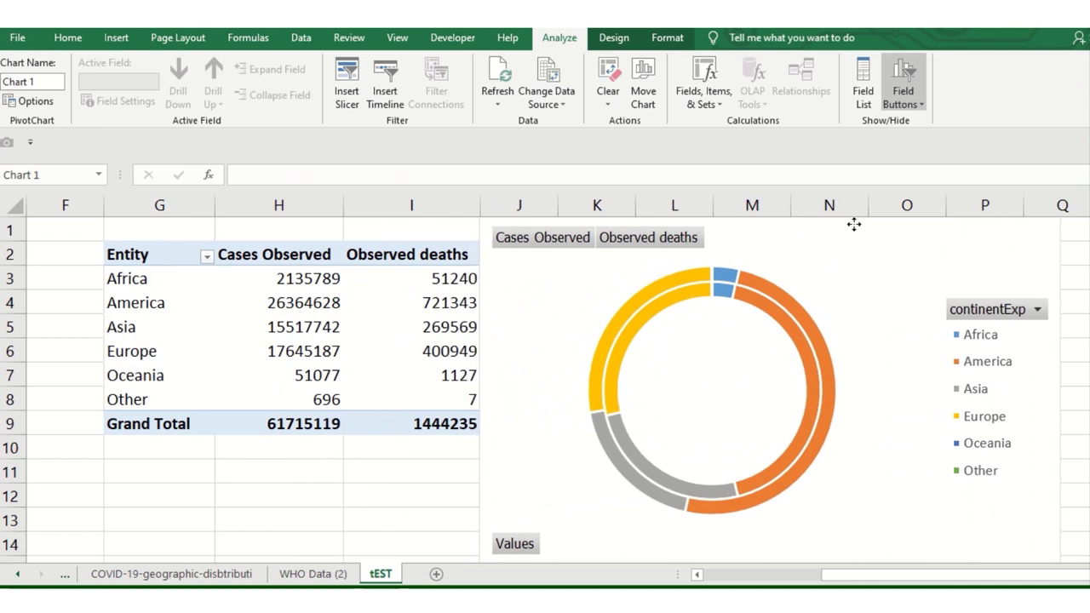
right_click(579, 242)
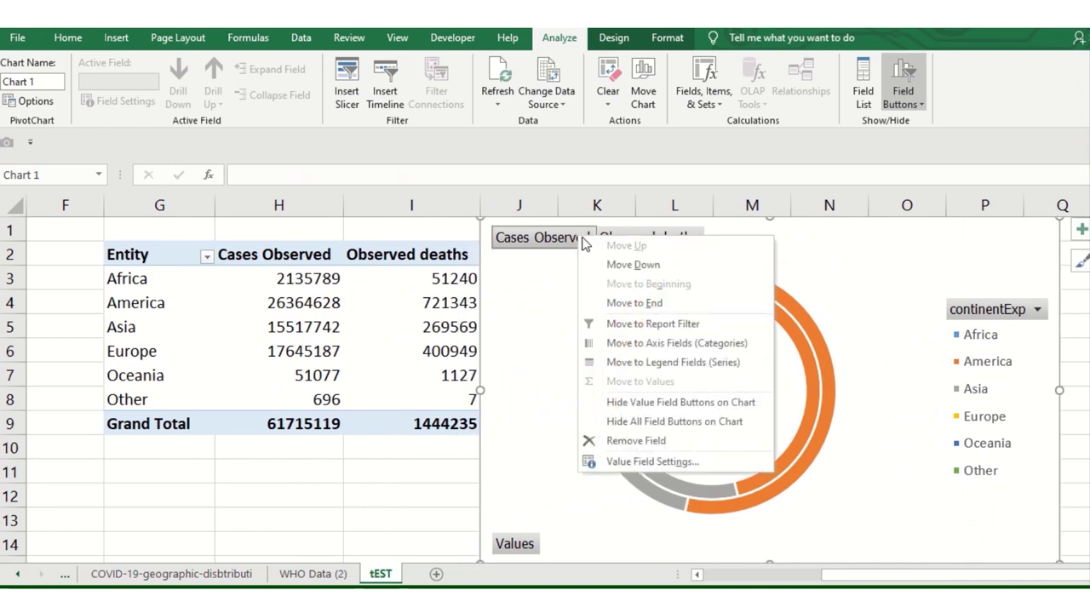
click(638, 401)
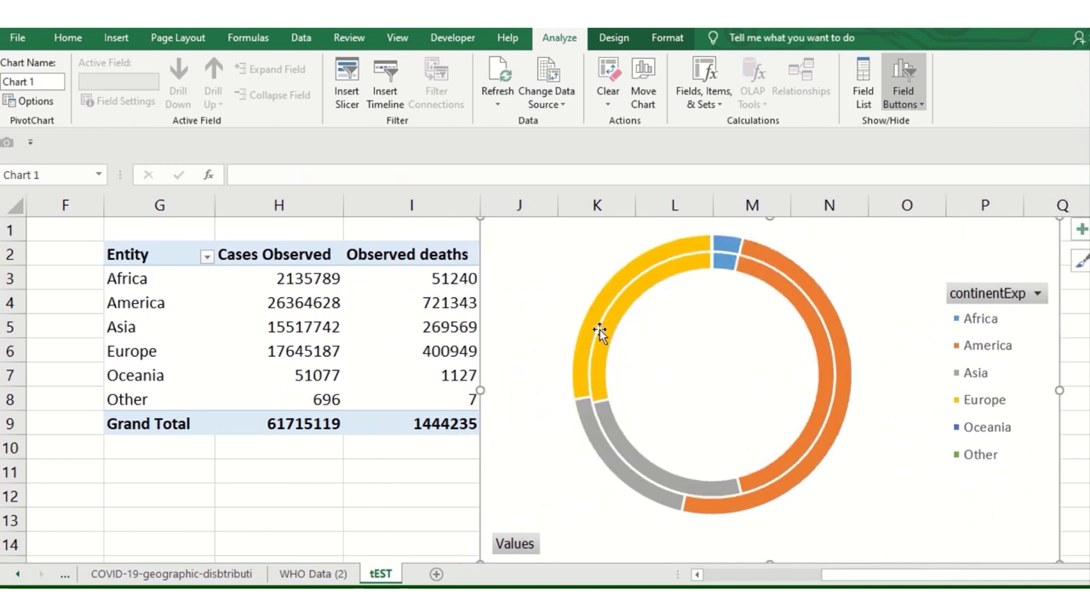
right_click(522, 547)
click(594, 470)
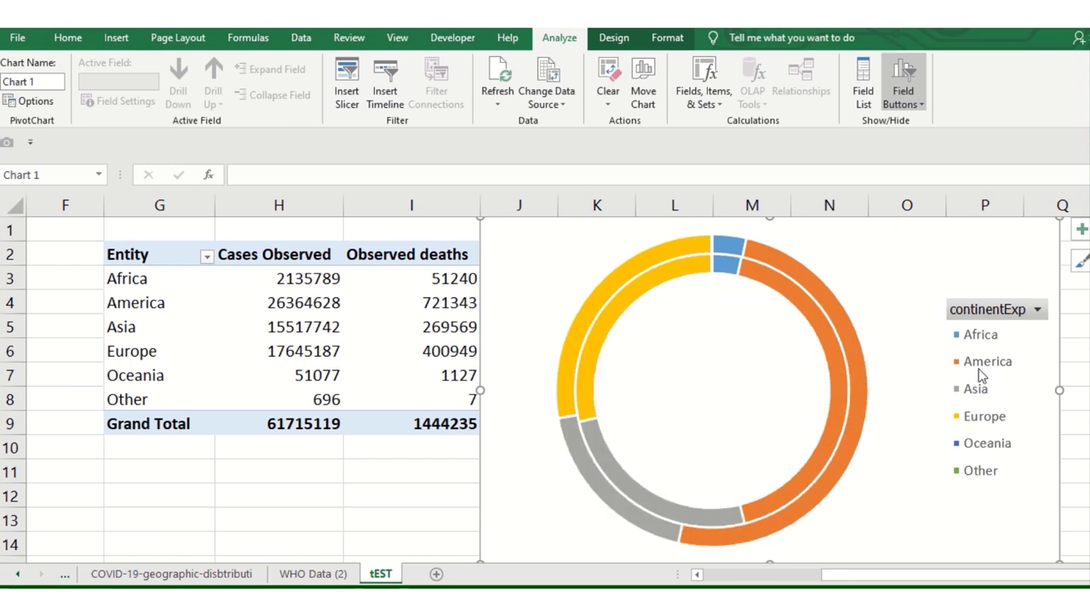
click(1035, 310)
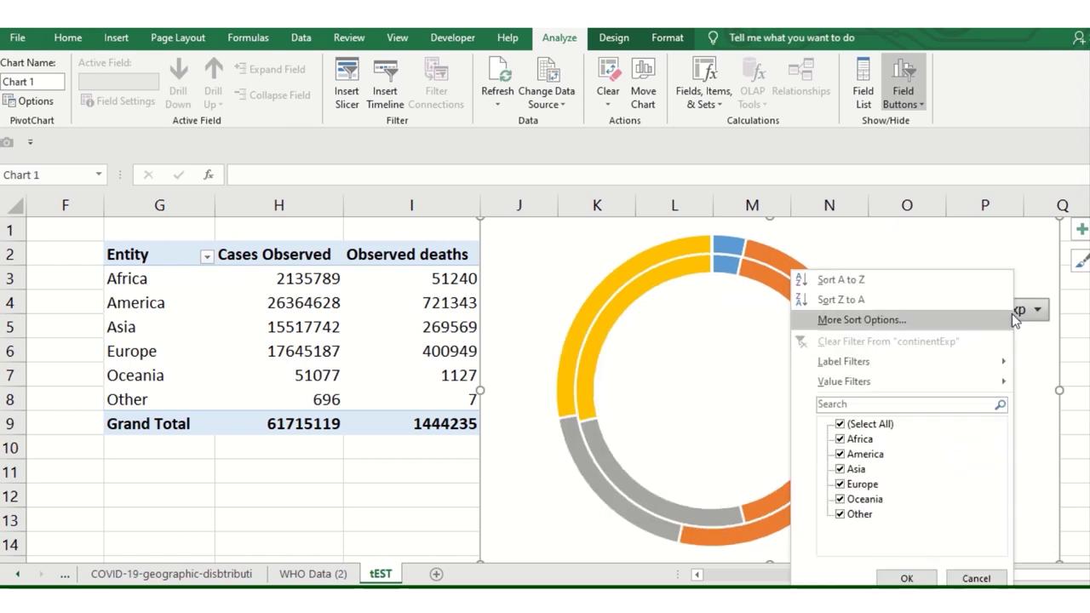
click(981, 231)
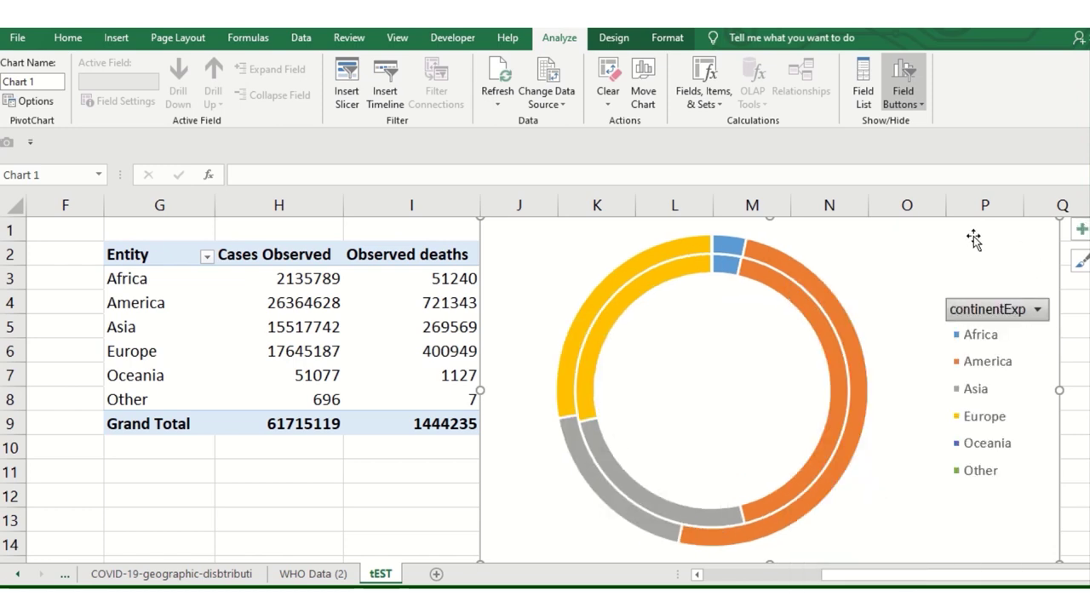
drag(972, 236, 759, 266)
Add the chart title 'Entity wise C19' to the doughnut chart.
click(872, 257)
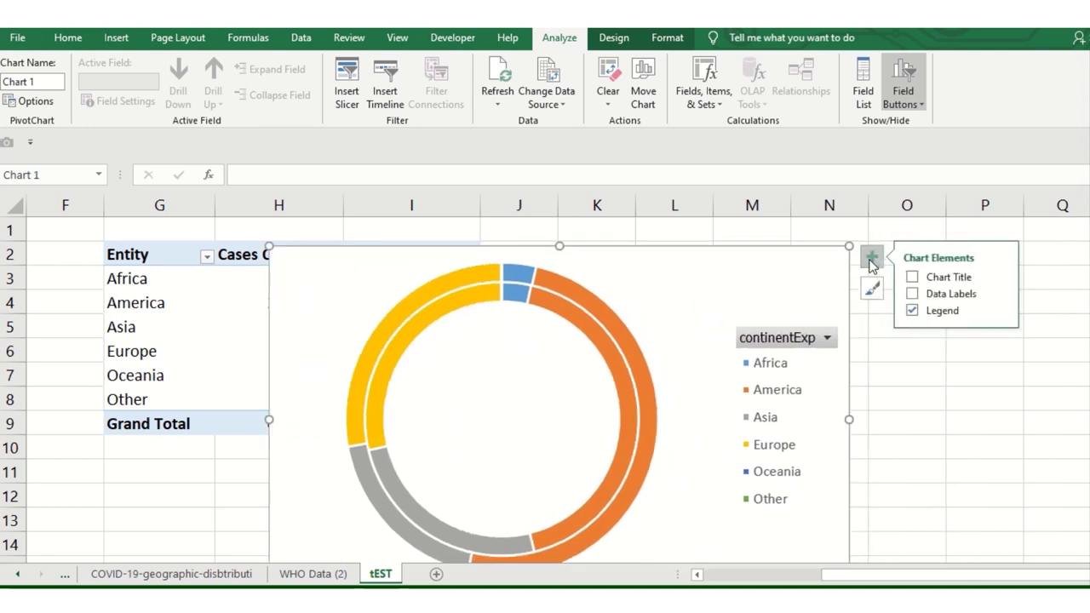
click(913, 278)
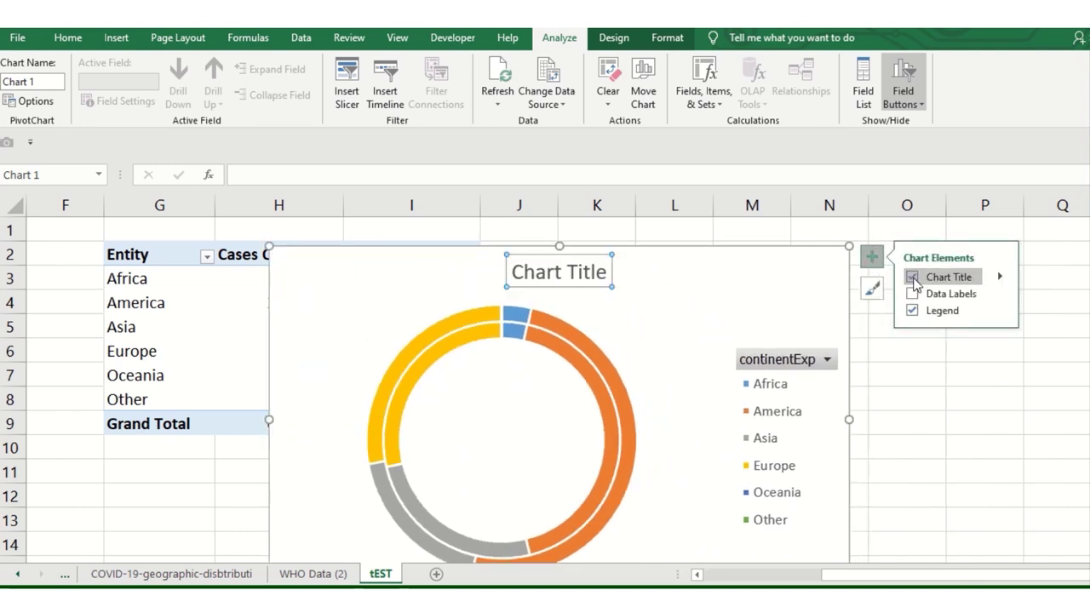
double_click(563, 273)
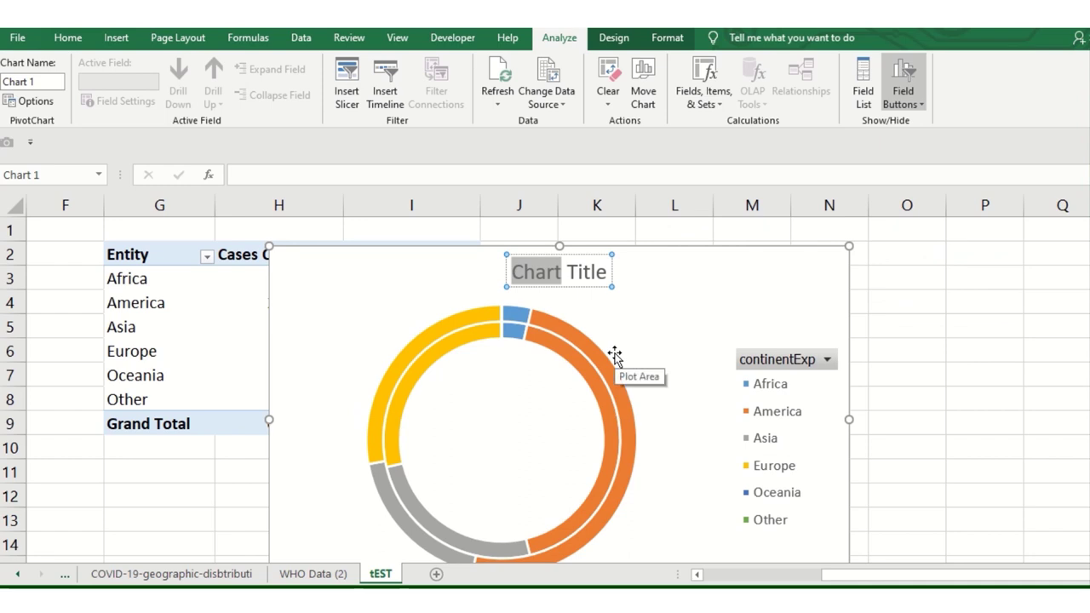
key(ctrl+a)
text(Enti)
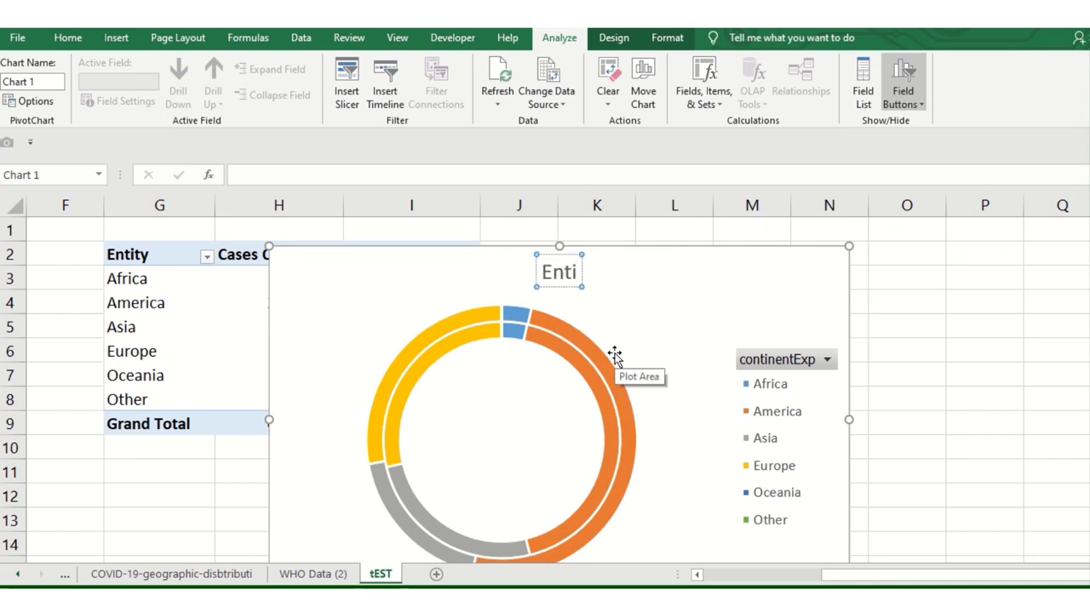
text(ty wise)
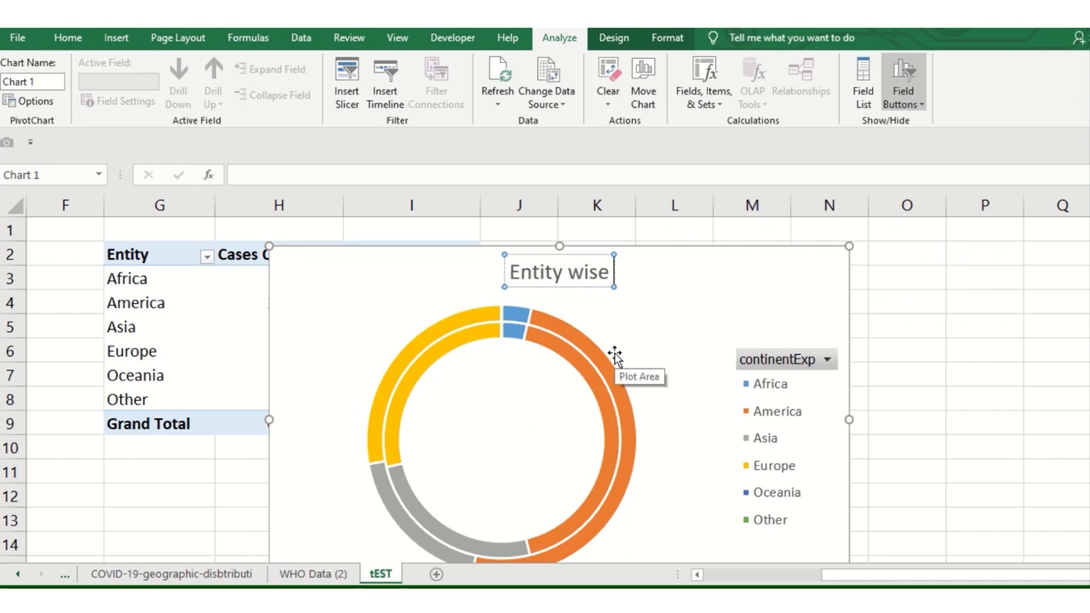
text( C19)
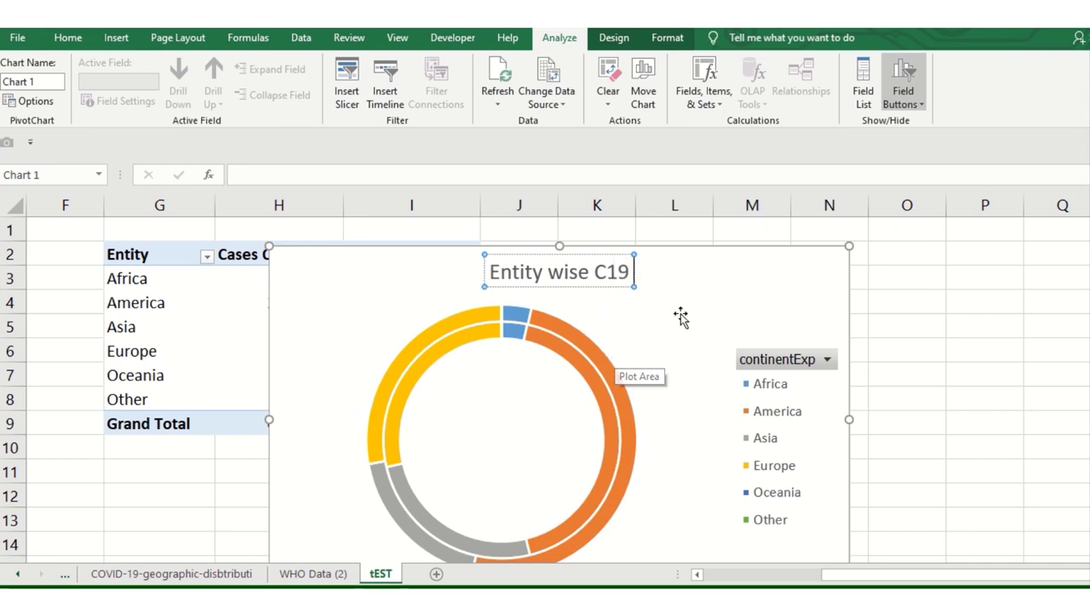
click(699, 347)
Show data labels on the doughnut rings and shift the chart right.
scroll(721, 404, down, 1)
scroll(711, 418, up, 1)
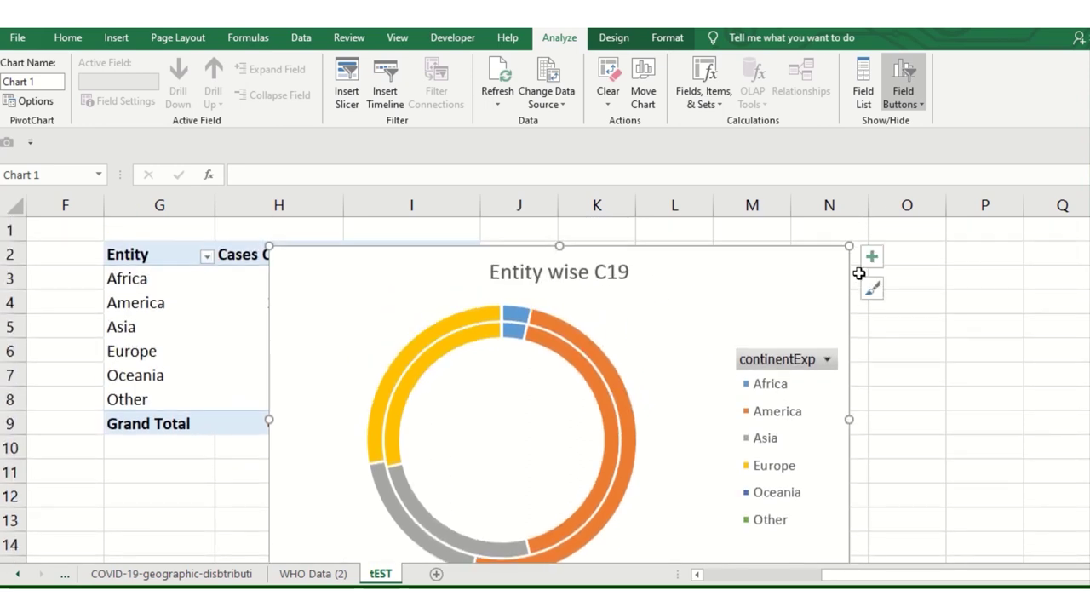
click(871, 255)
click(912, 293)
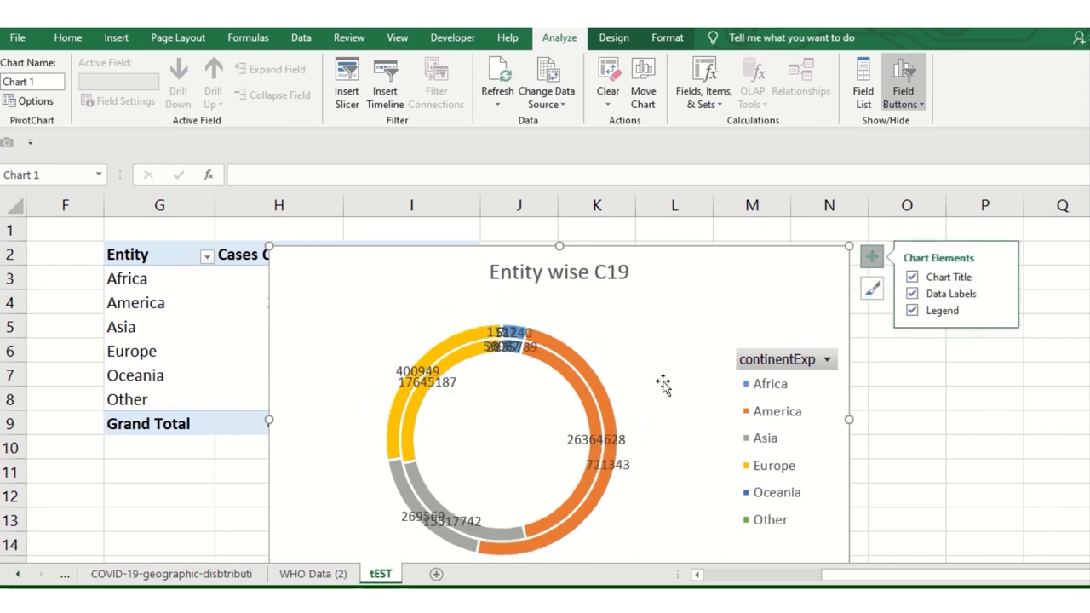
drag(734, 265, 867, 240)
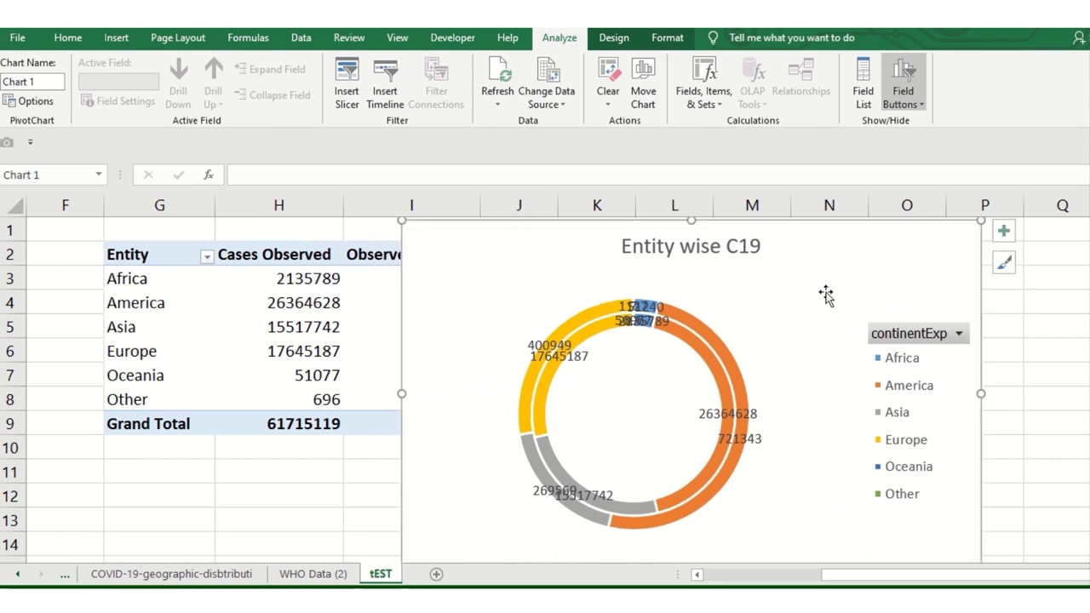
Make the chart area background transparent with no fill.
click(667, 39)
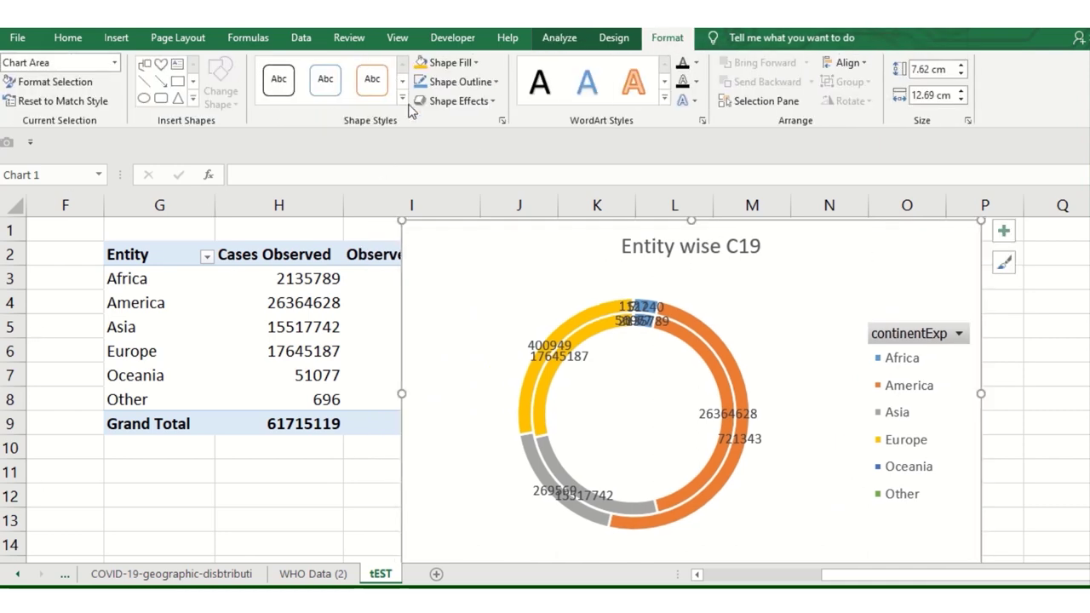
click(460, 63)
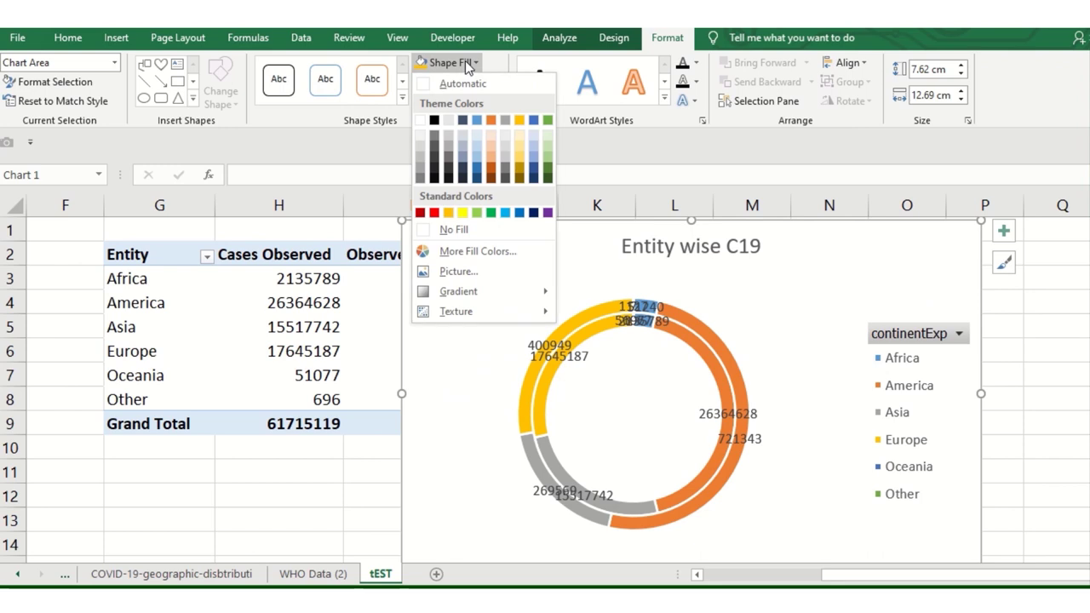
click(473, 231)
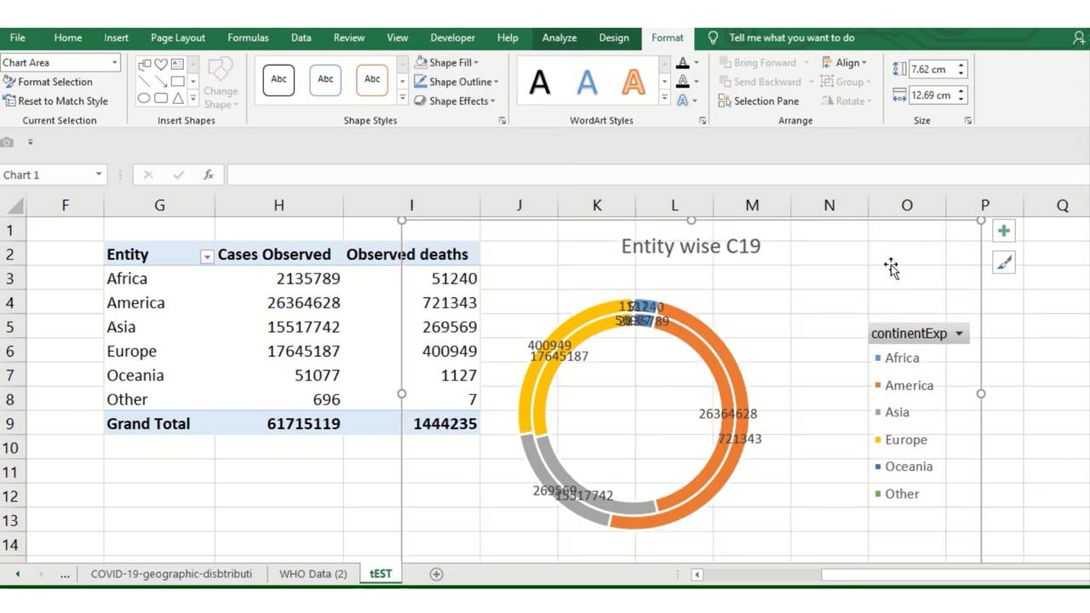
drag(891, 267, 873, 264)
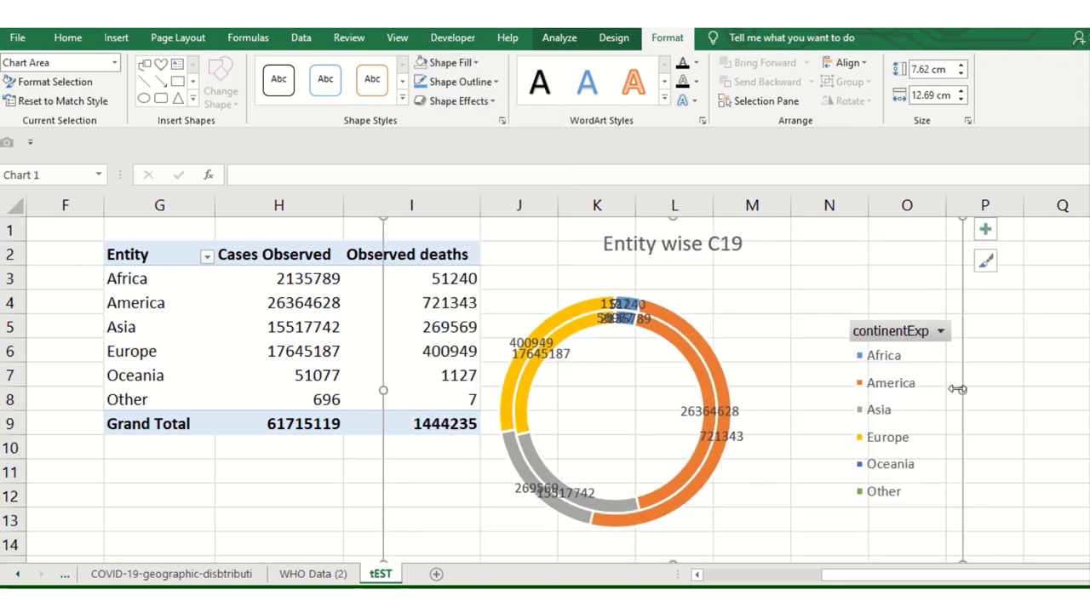
Hide all field buttons on the doughnut chart, including continentExp.
click(901, 339)
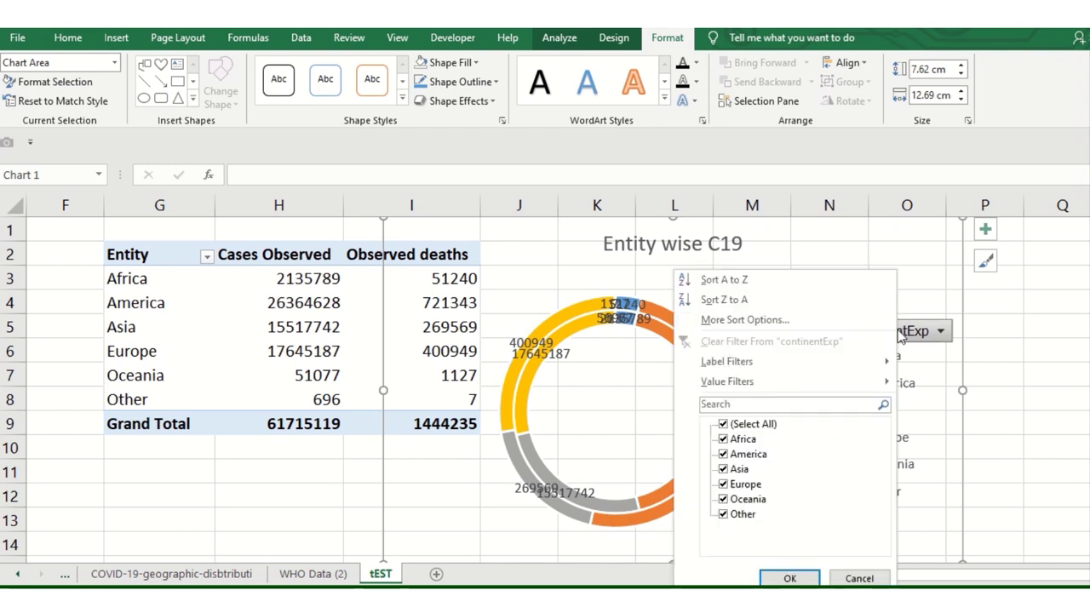
click(908, 341)
right_click(908, 341)
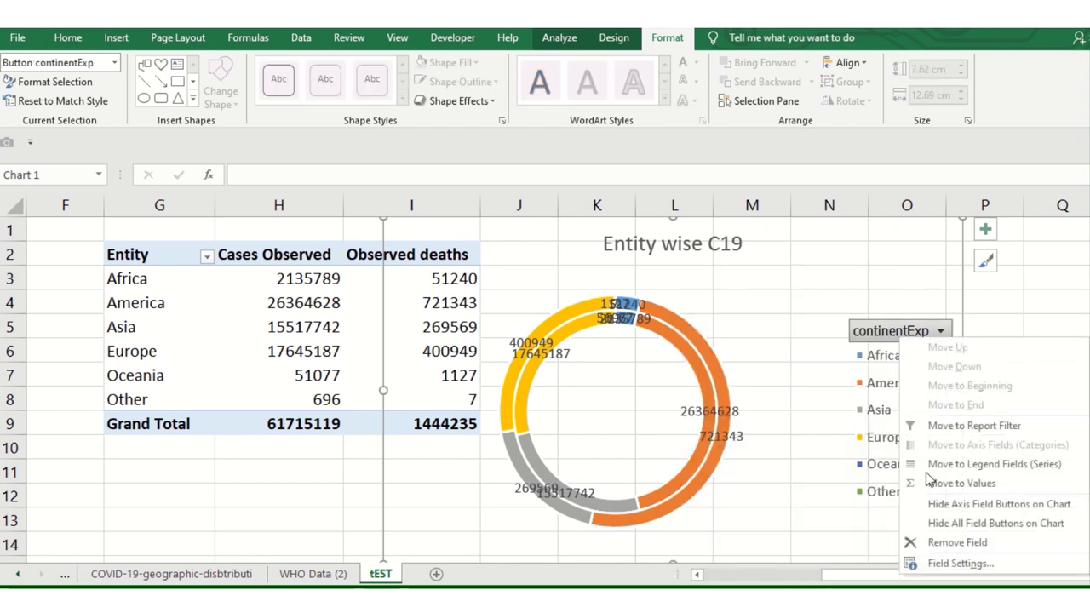
click(978, 524)
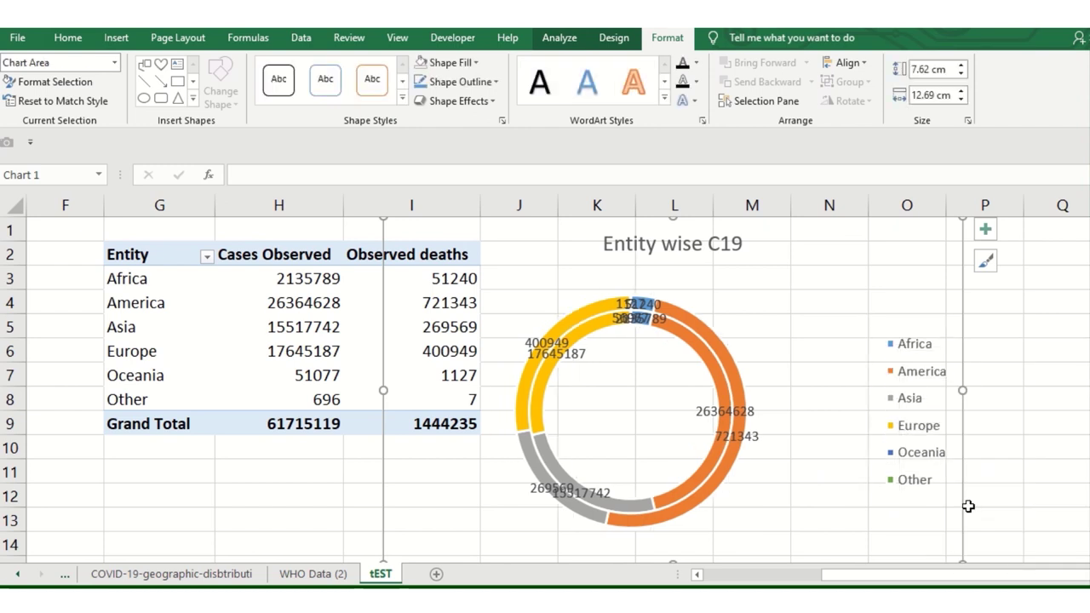
Delete the continent legend and move the chart closer to the pivot table.
click(909, 375)
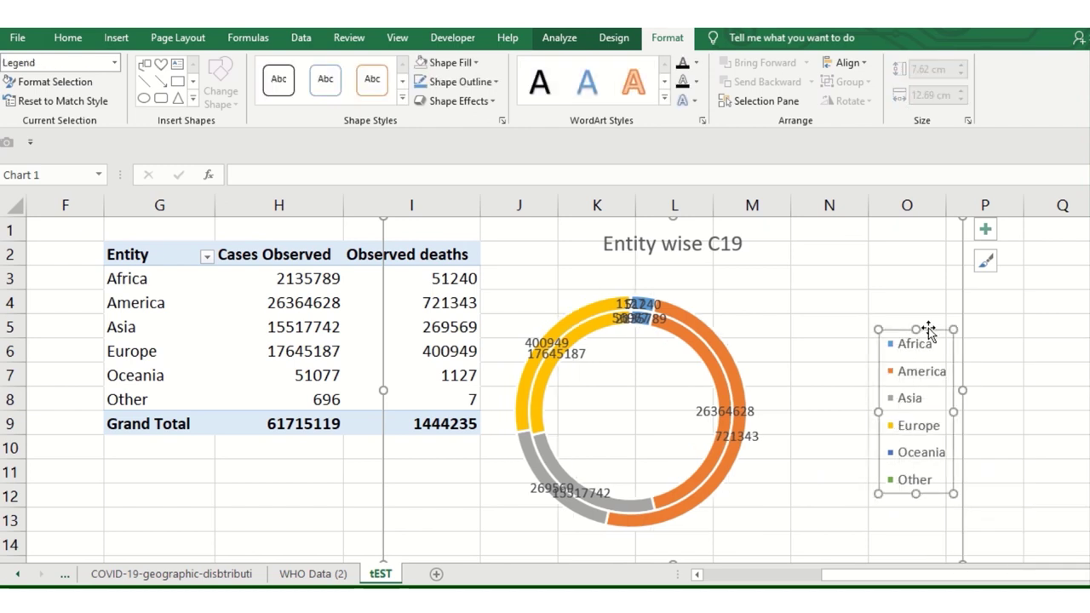
drag(929, 330, 954, 331)
click(948, 347)
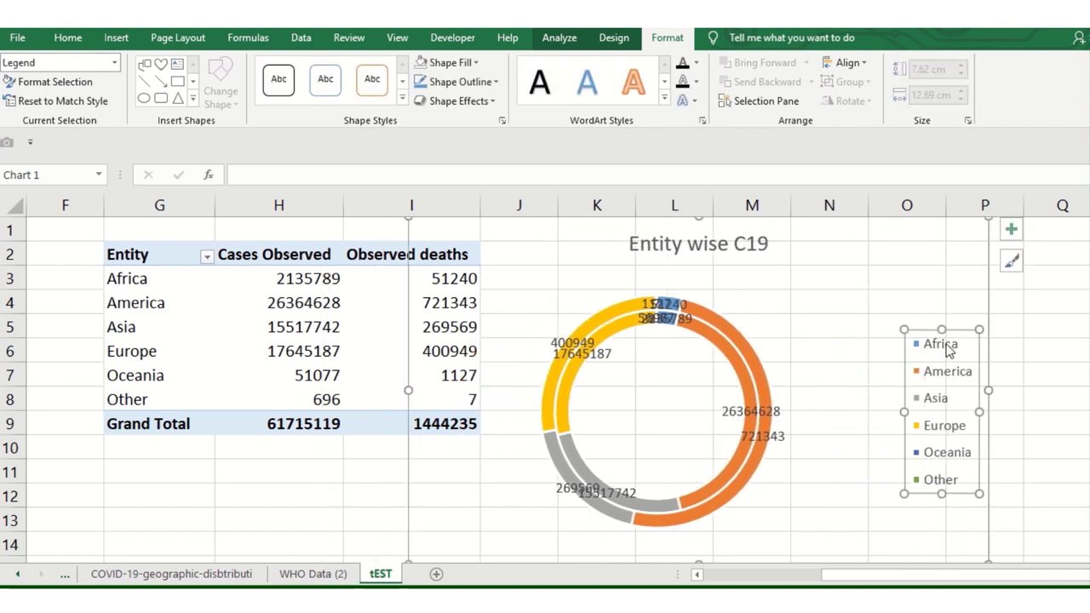
right_click(949, 350)
click(909, 375)
key(Delete)
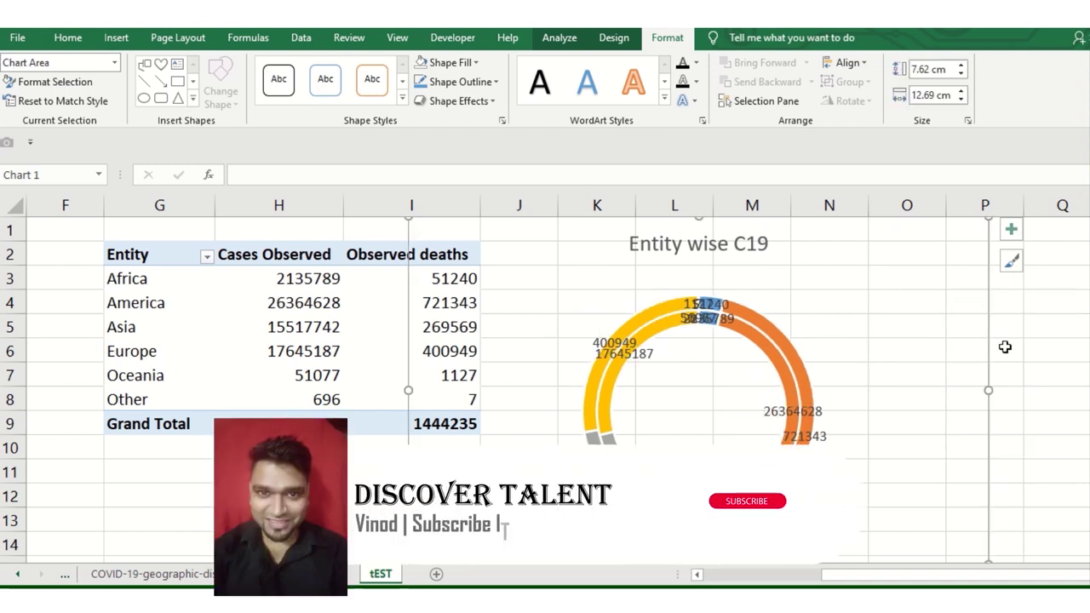
drag(989, 365, 945, 363)
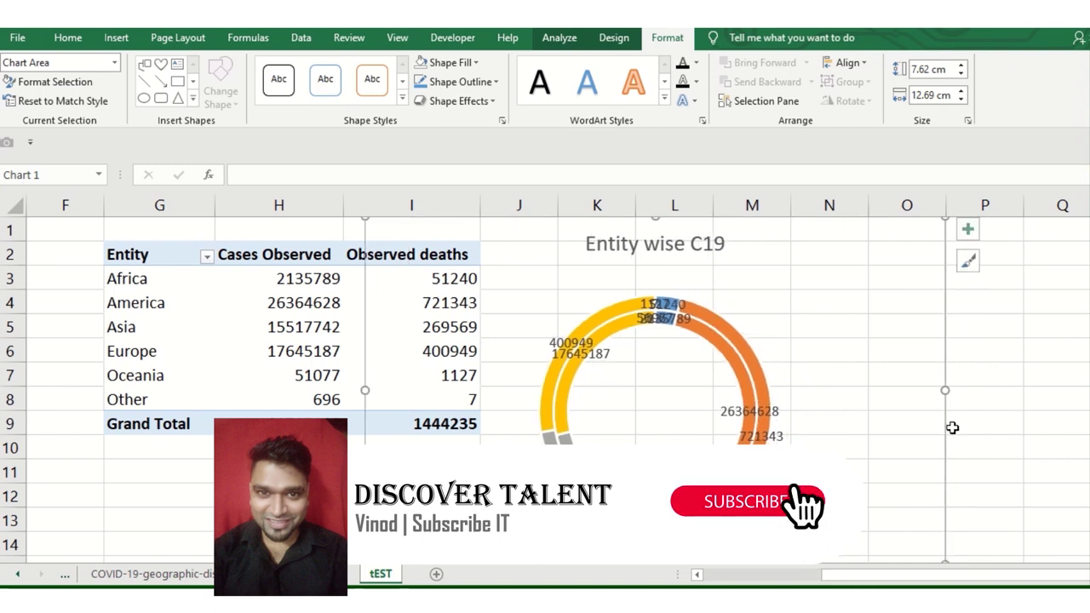
click(955, 398)
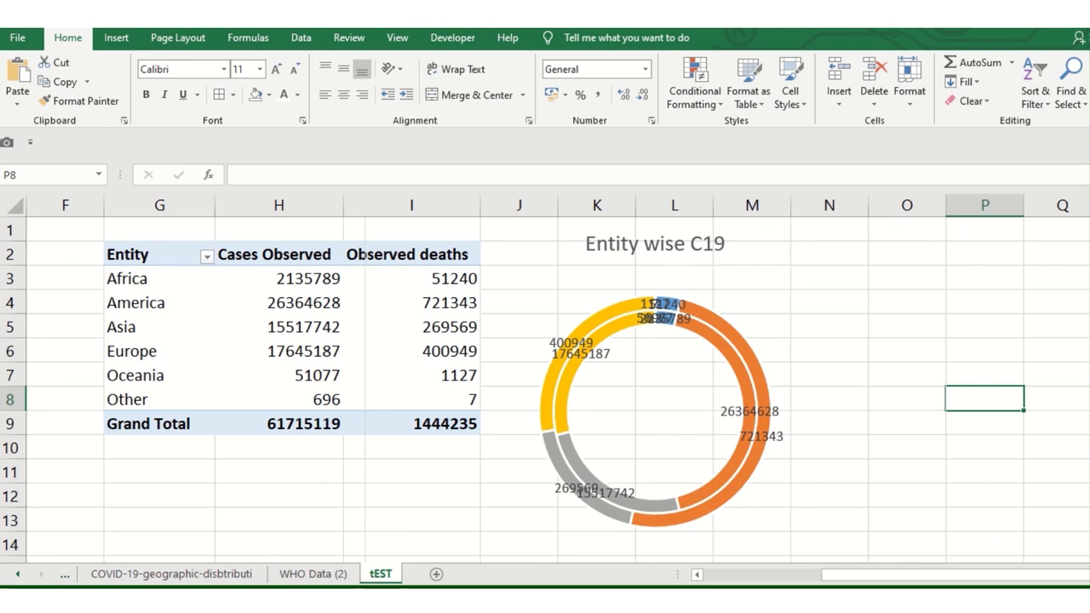
Attempt a slicer insert, dismissing the connections prompt and cancelling the first field list.
click(119, 41)
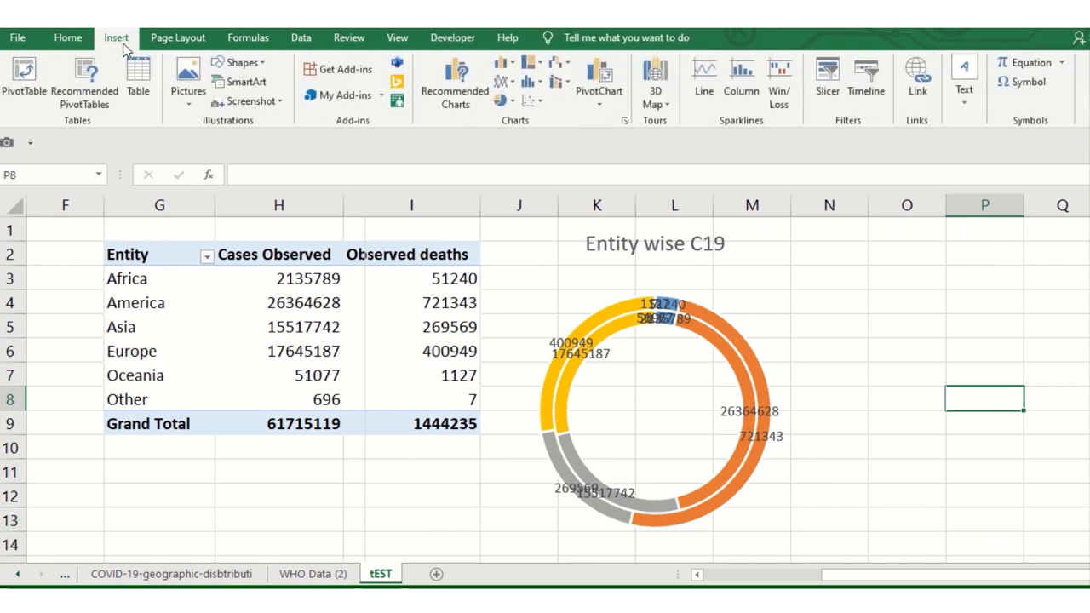
click(829, 91)
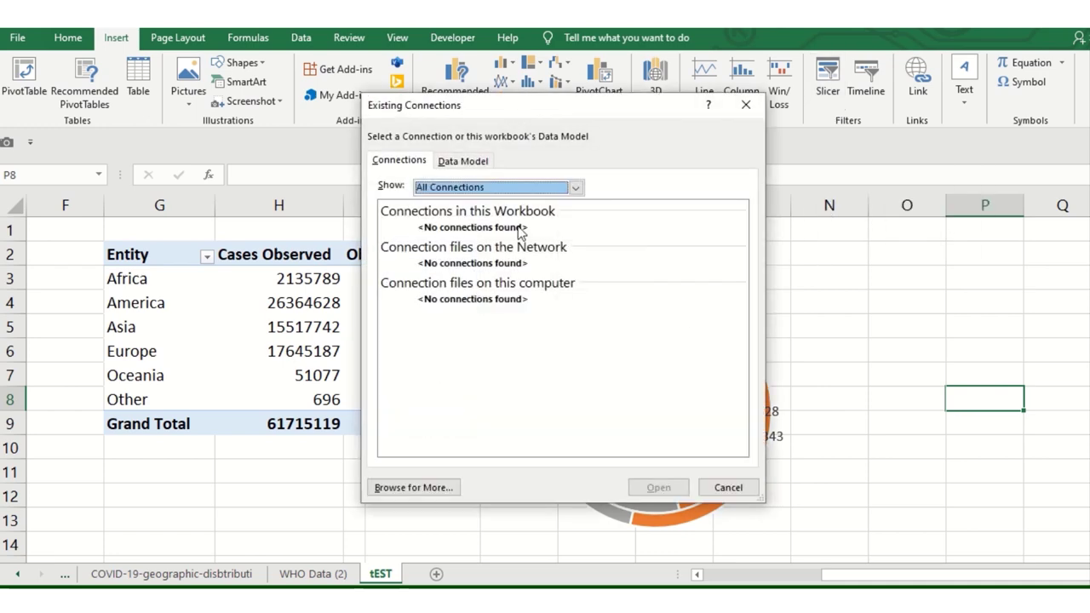
click(729, 487)
click(682, 384)
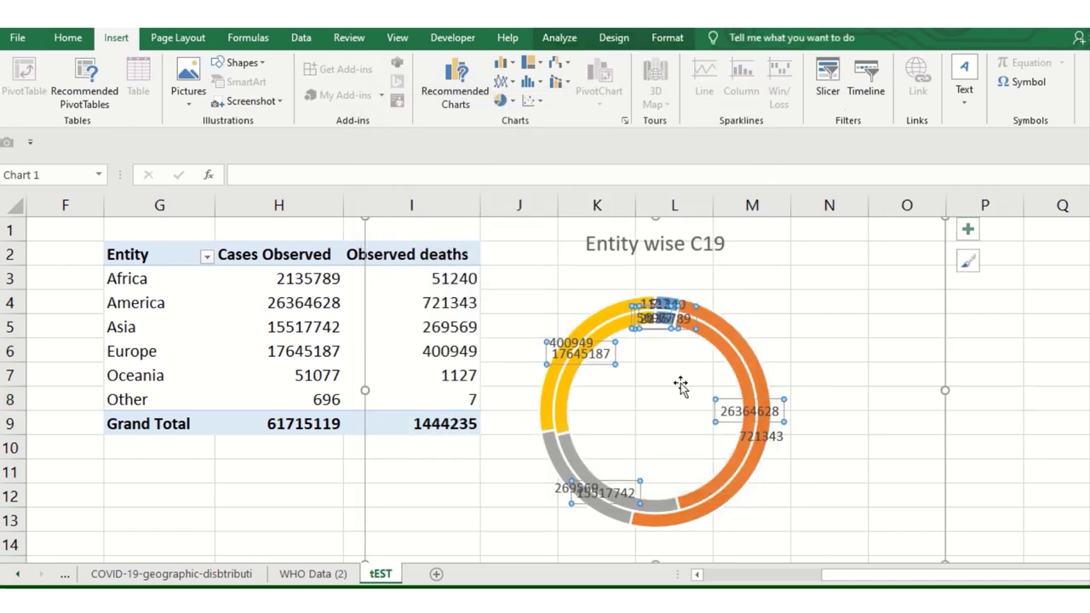
click(143, 278)
click(258, 327)
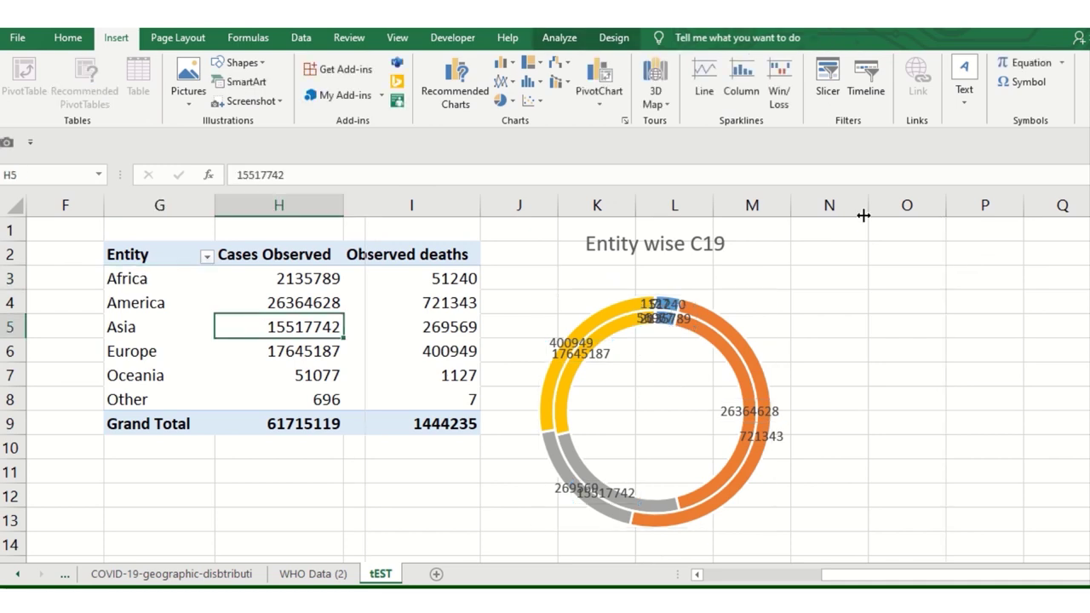
click(828, 81)
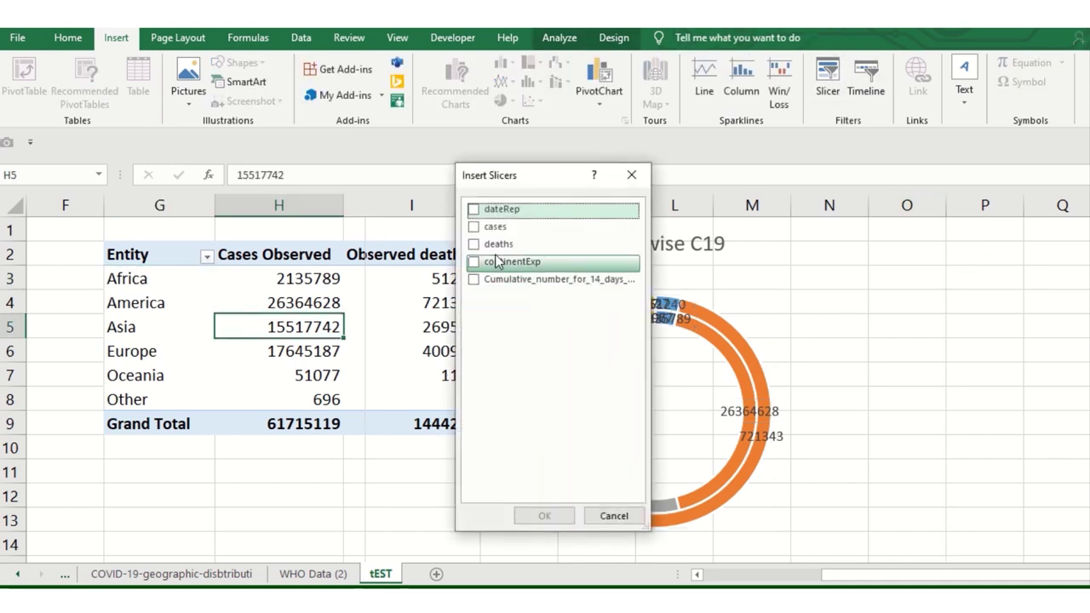
click(613, 516)
Retry the slicer from an empty cell, cancelling the connections prompt again.
click(764, 358)
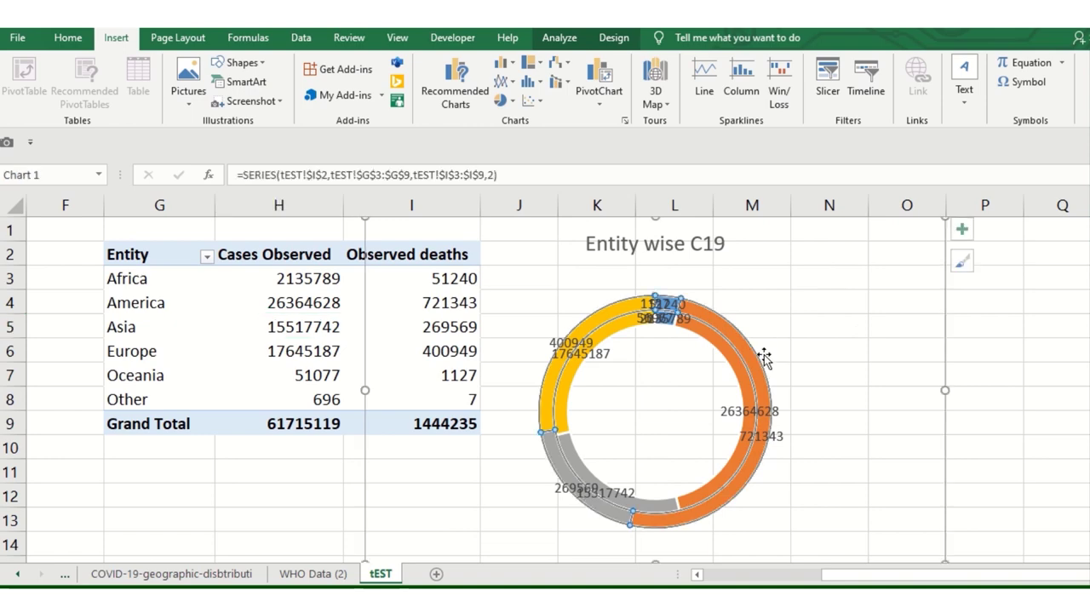
click(1047, 326)
click(828, 81)
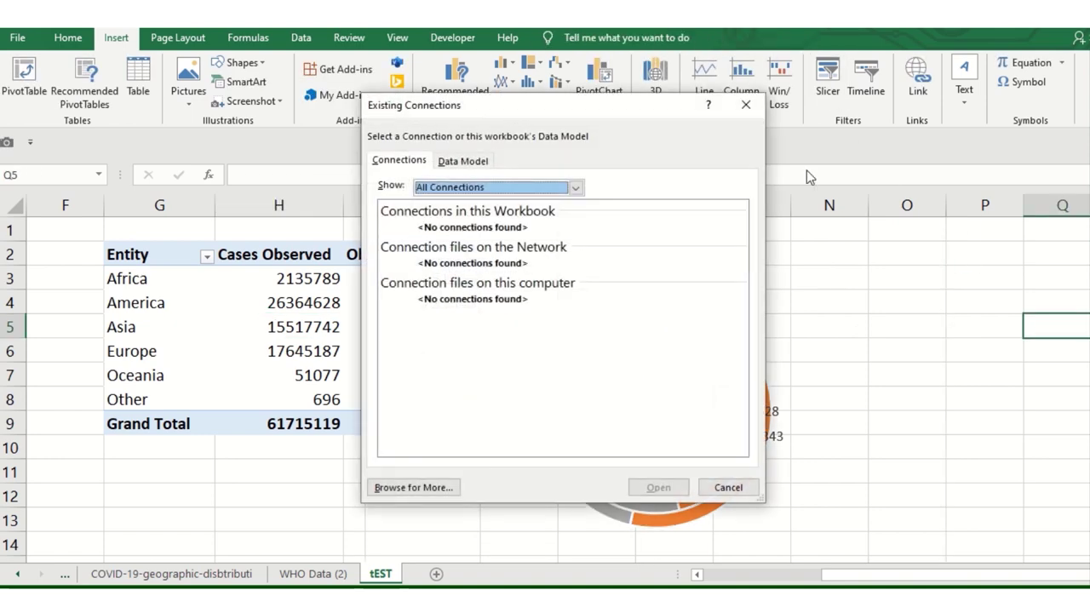
click(728, 487)
click(952, 381)
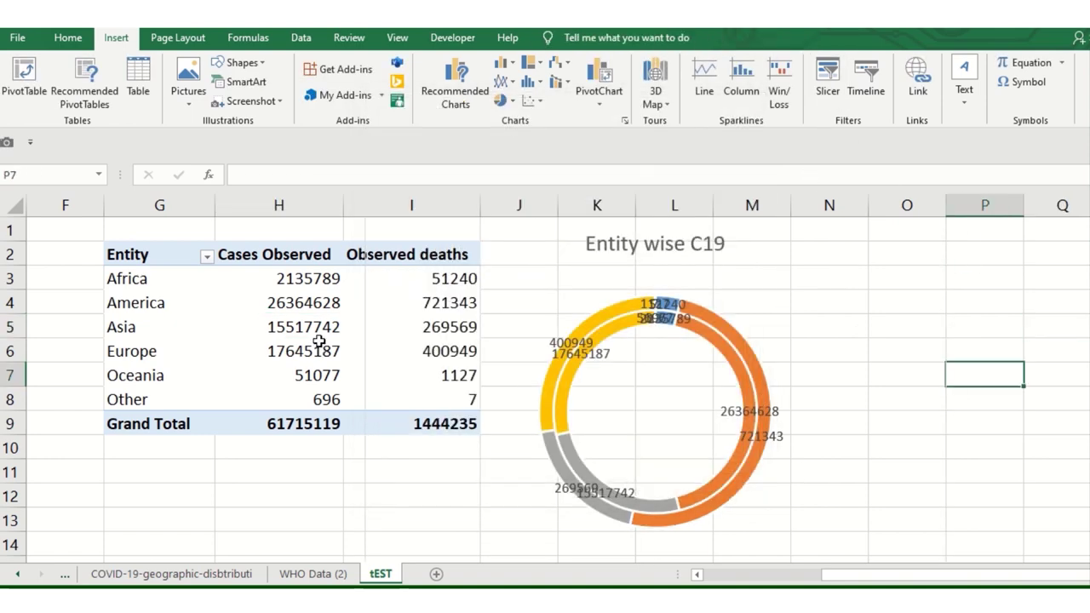
From cell H5, open Insert Slicers and tick cases and continentExp.
click(288, 319)
click(818, 87)
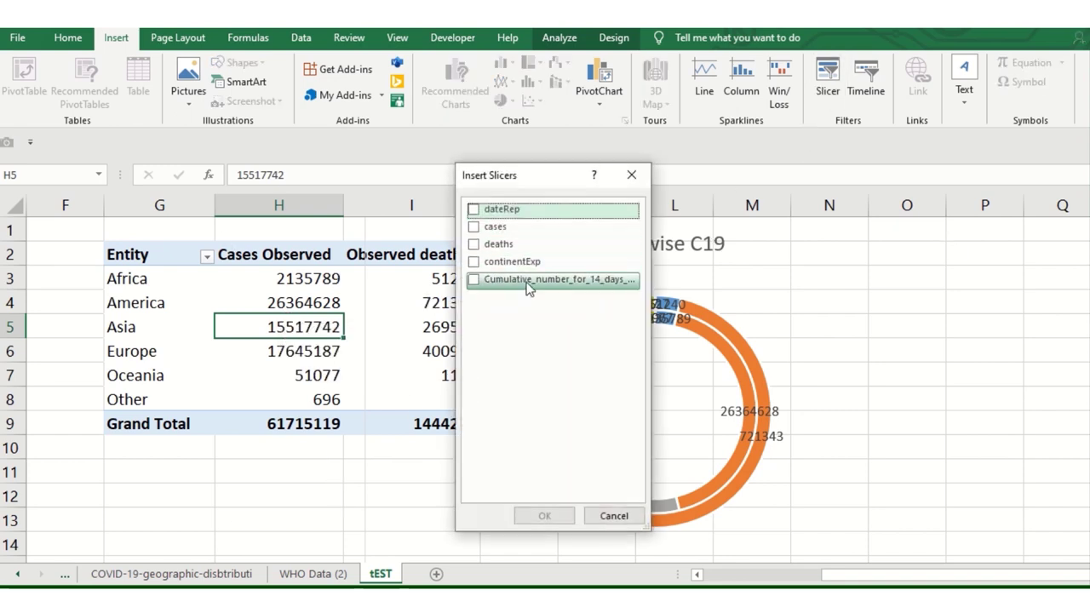
click(473, 227)
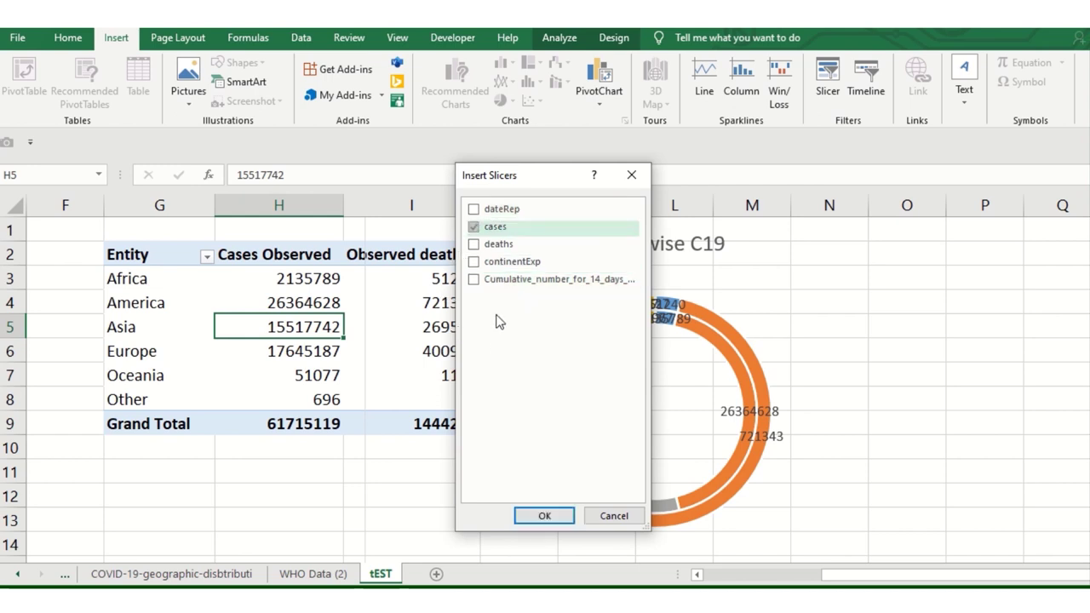
click(475, 262)
Add the two slicers and move the continentExp slicer off the cases slicer.
click(552, 513)
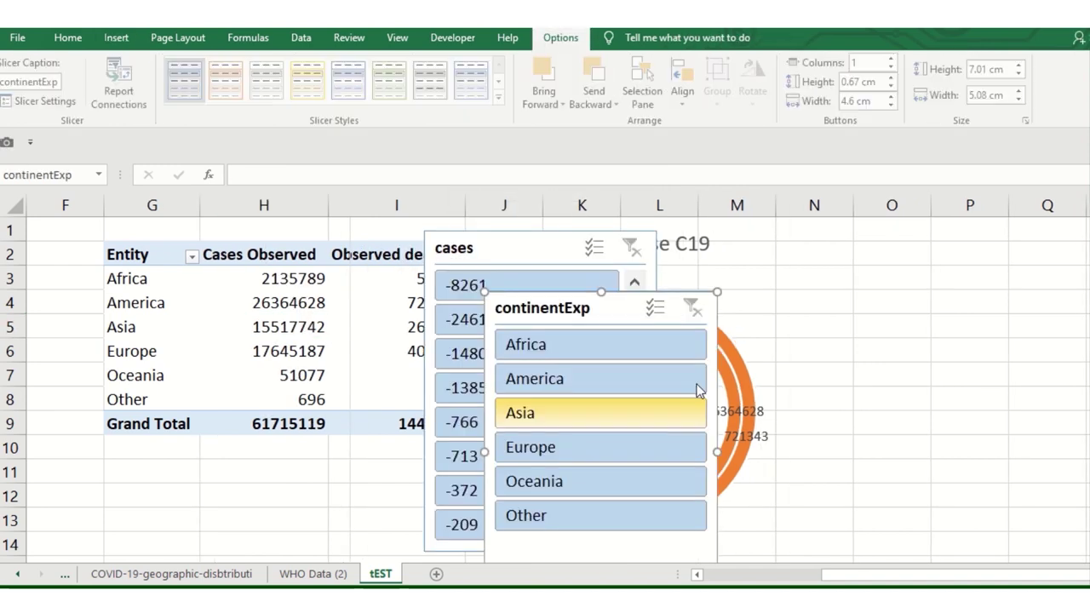
mouse_move(603, 312)
mouse_down()
mouse_move(339, 362)
mouse_move(286, 337)
mouse_up()
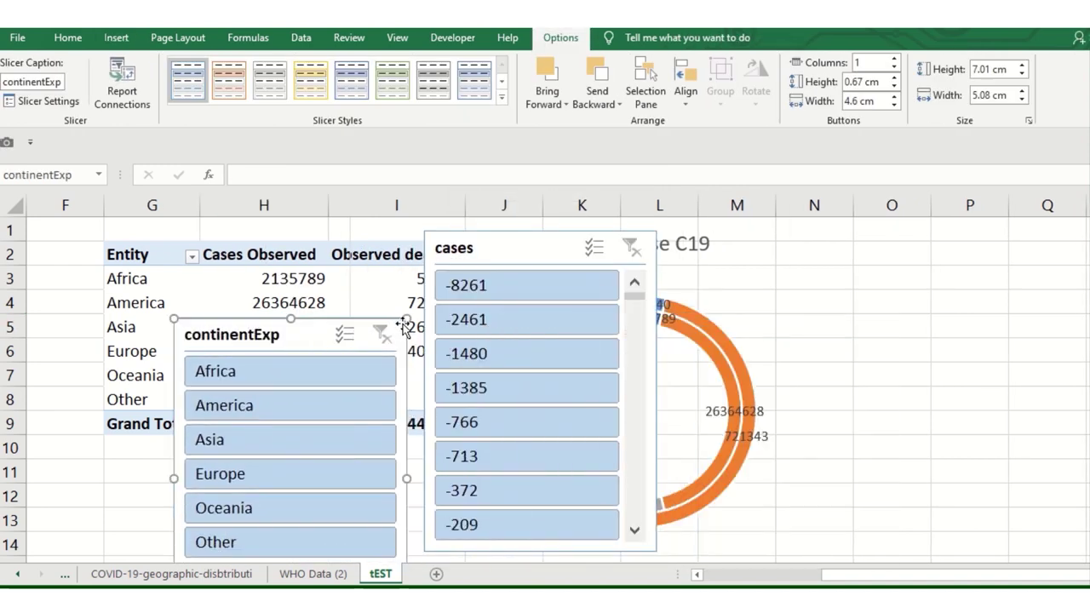
mouse_move(402, 324)
mouse_down()
mouse_move(361, 298)
mouse_move(297, 331)
mouse_move(275, 359)
mouse_up()
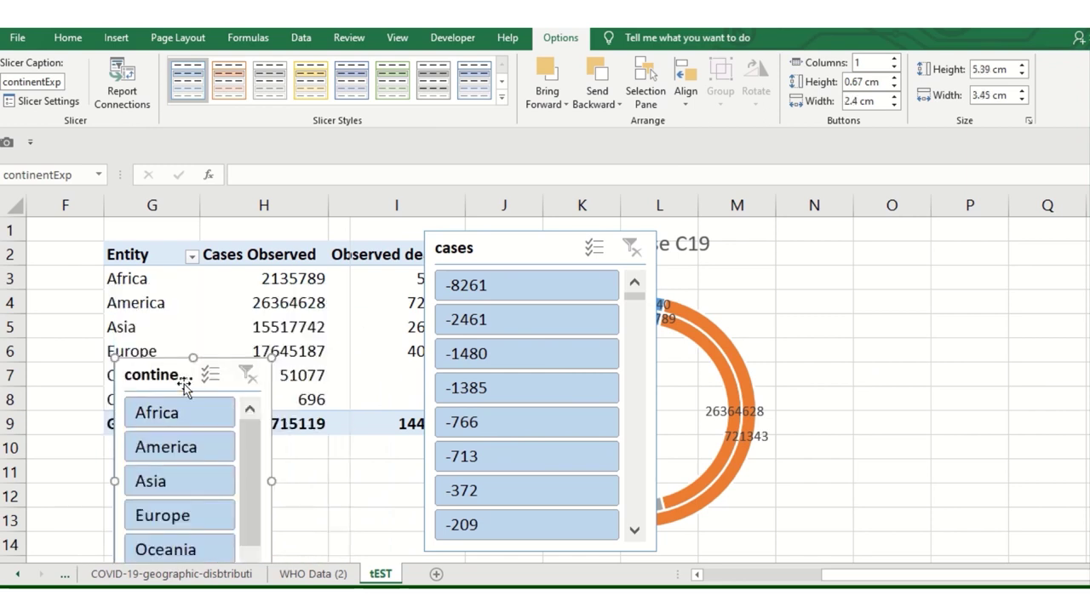
mouse_move(182, 375)
mouse_down()
mouse_move(812, 273)
mouse_move(900, 218)
mouse_up()
drag(962, 460, 976, 461)
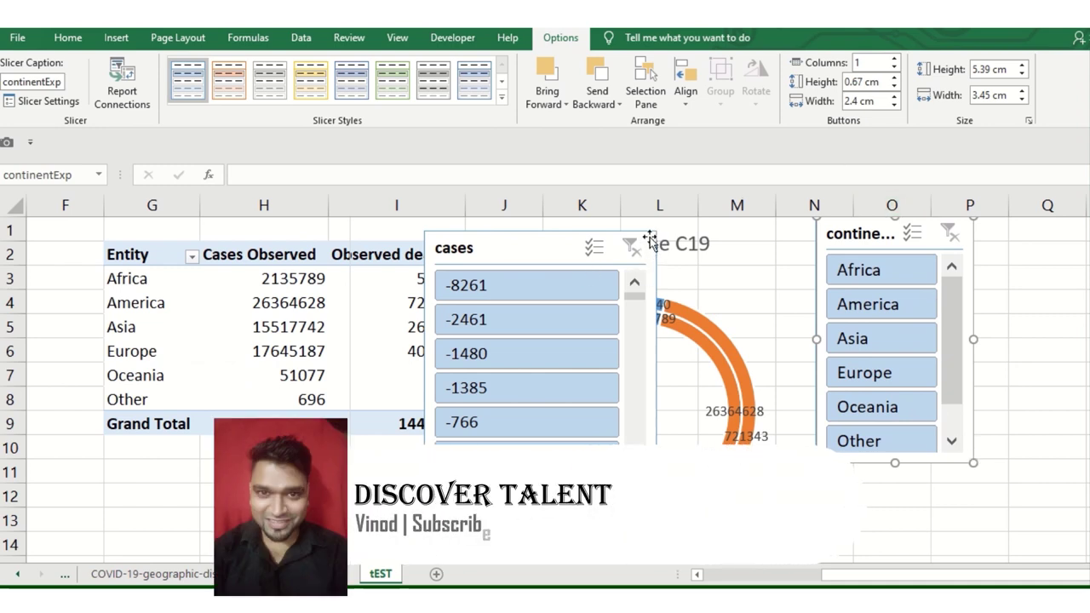
Shrink the cases slicer, set it to two columns, and move it up right.
click(560, 254)
drag(656, 232, 613, 383)
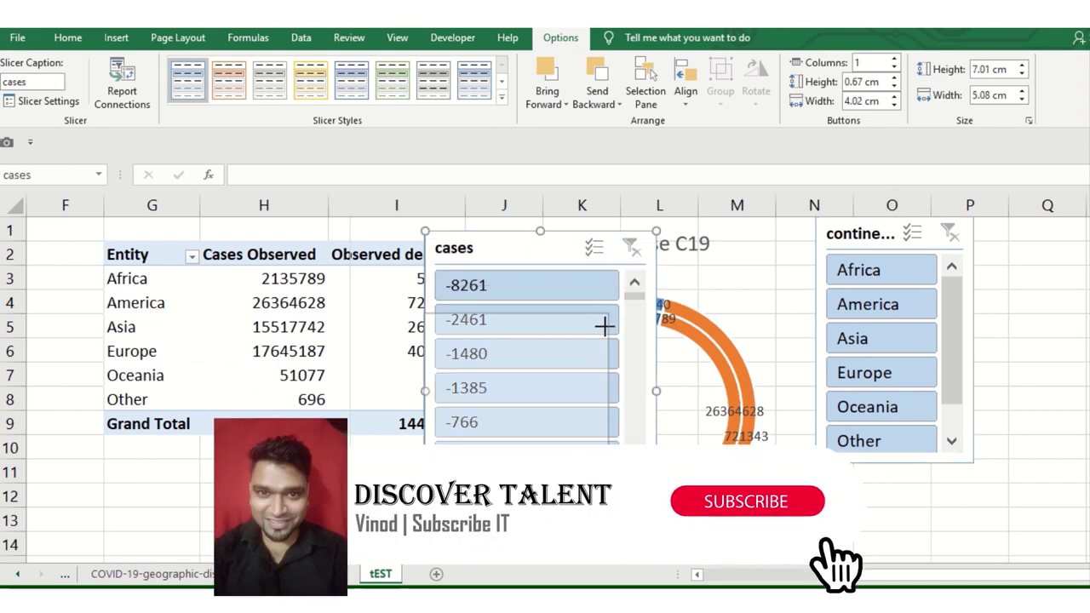
mouse_move(500, 399)
mouse_down()
mouse_move(977, 311)
mouse_move(707, 407)
mouse_up()
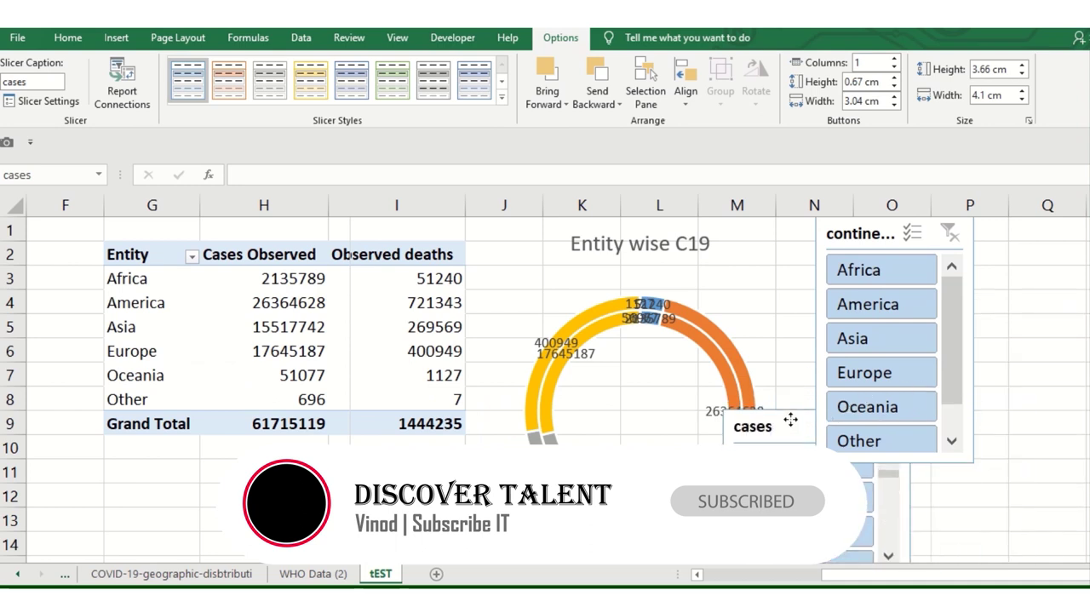
click(896, 59)
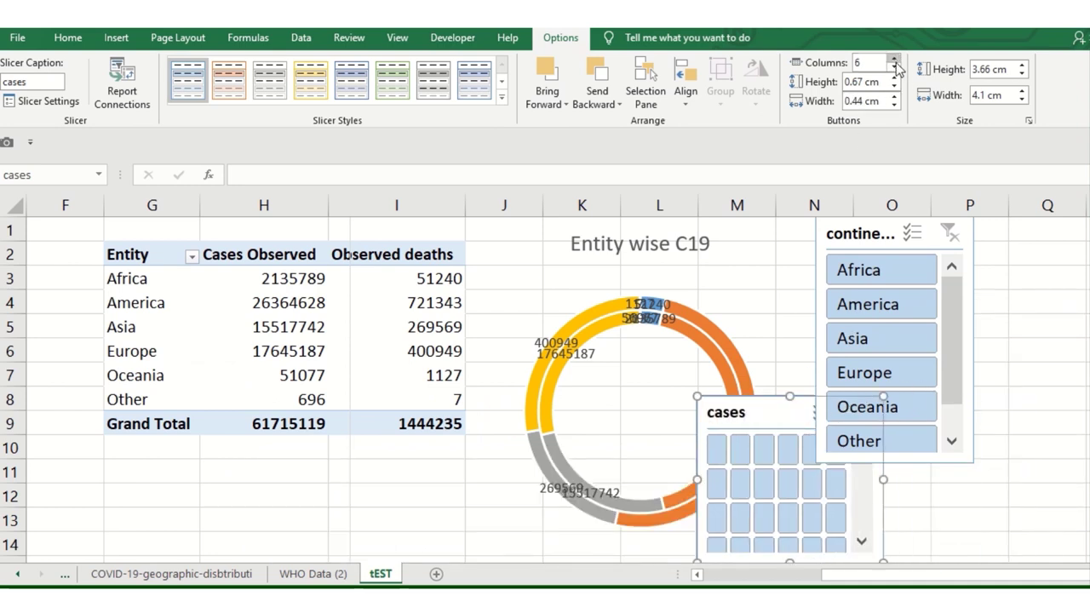
click(894, 69)
click(894, 69)
click(895, 68)
click(894, 68)
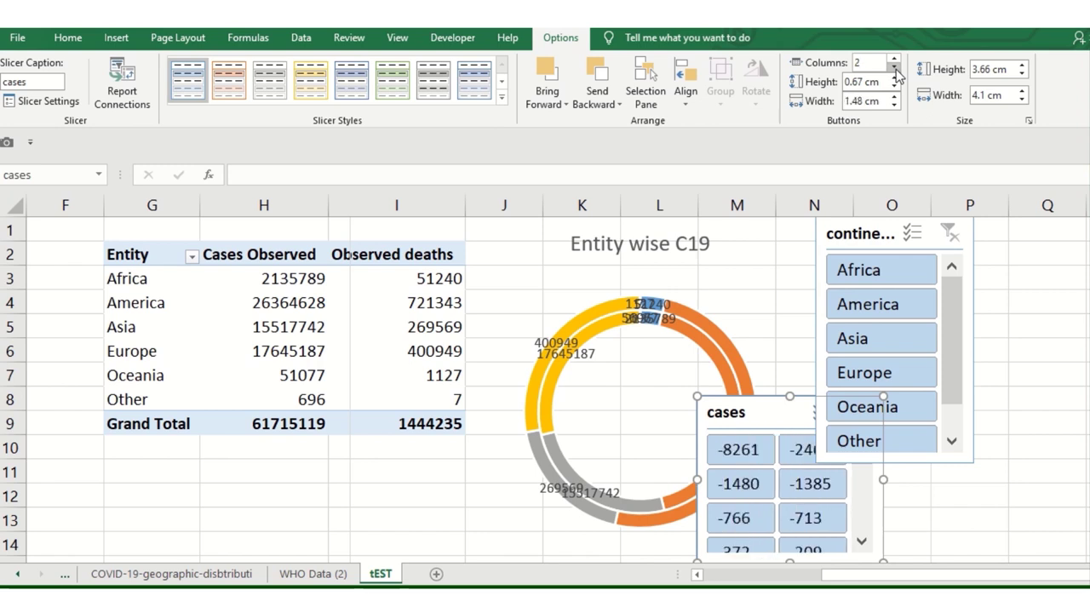
drag(748, 414, 973, 251)
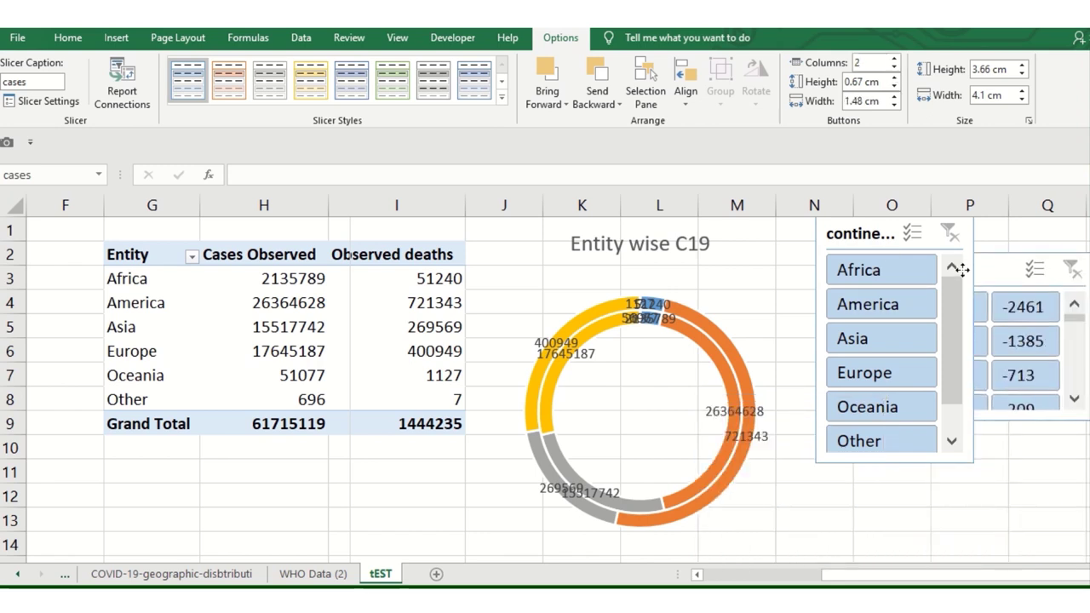
Set the continentExp slicer to two columns, placed and widened below the pivot table.
drag(903, 234, 849, 247)
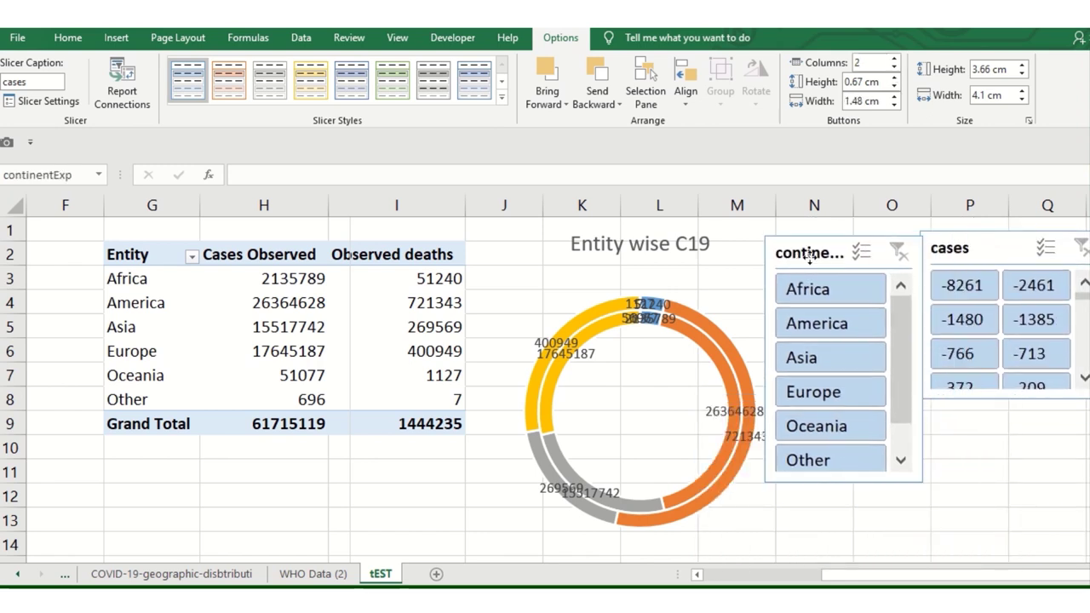
click(894, 63)
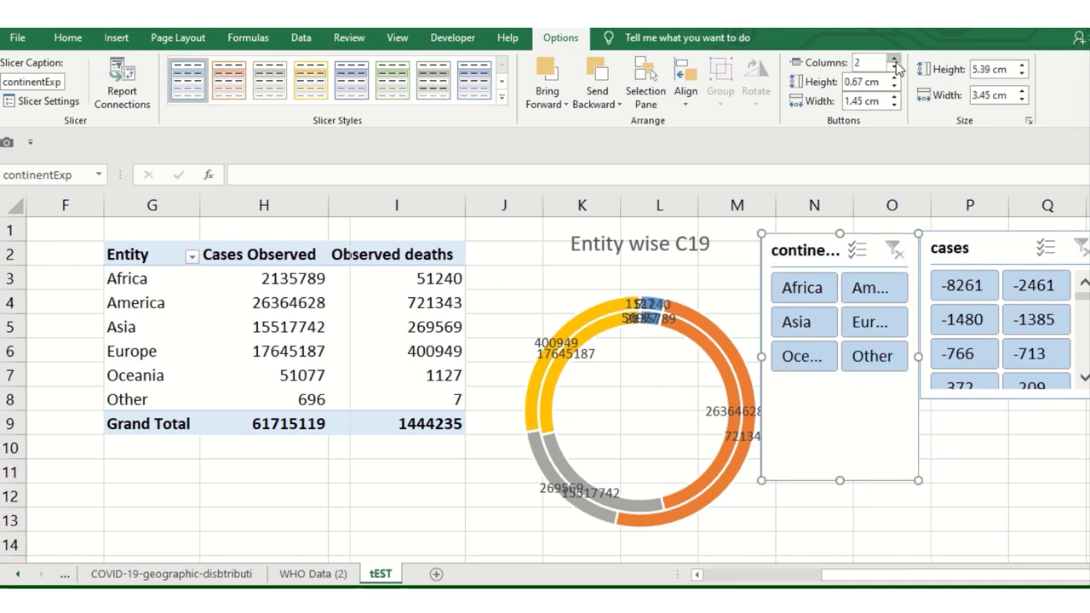
drag(918, 482, 937, 391)
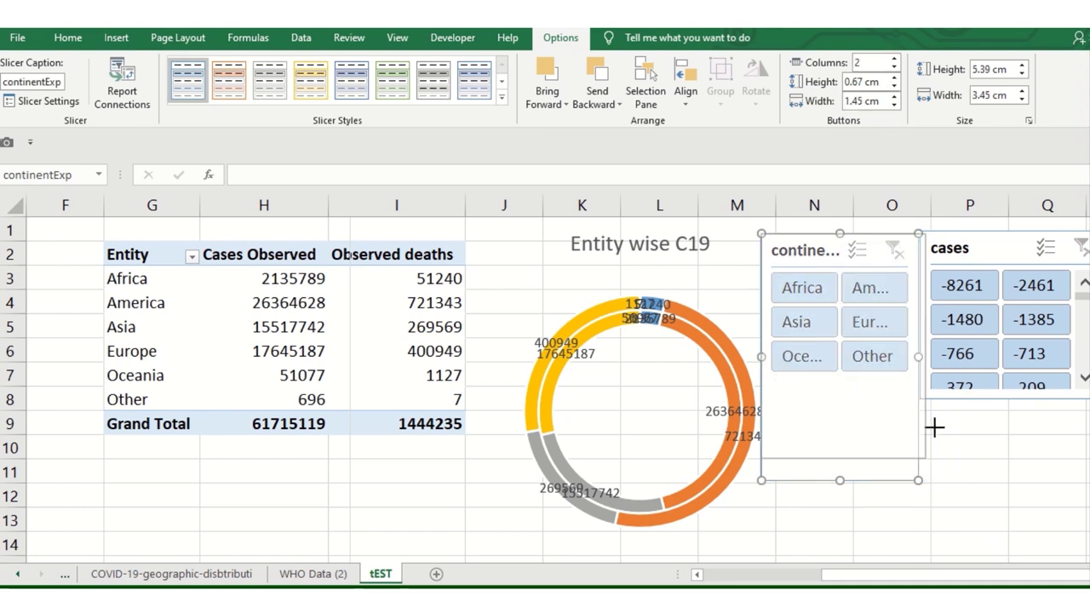
drag(756, 318, 270, 491)
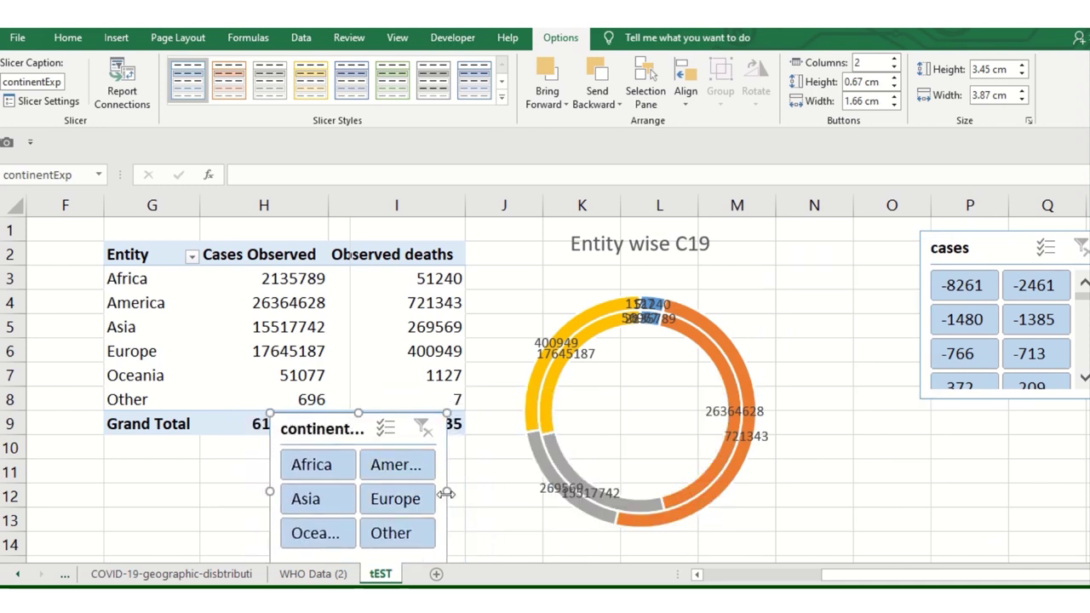
drag(447, 491, 505, 492)
drag(399, 437, 394, 446)
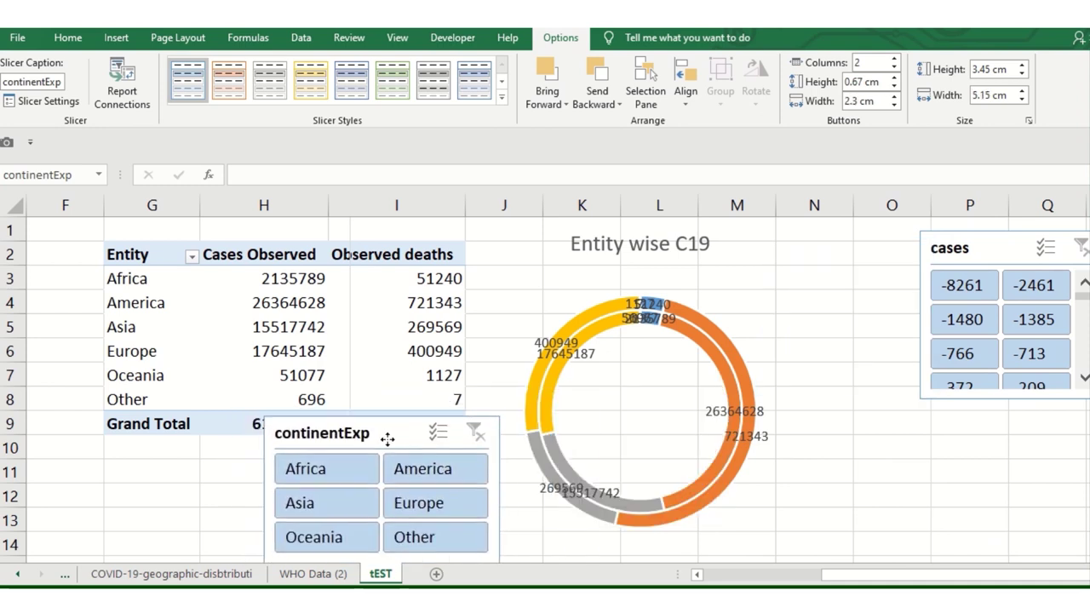
Move the cases slicer below the chart's right side and widen it.
mouse_move(977, 276)
mouse_down()
mouse_move(952, 368)
mouse_move(832, 437)
mouse_up()
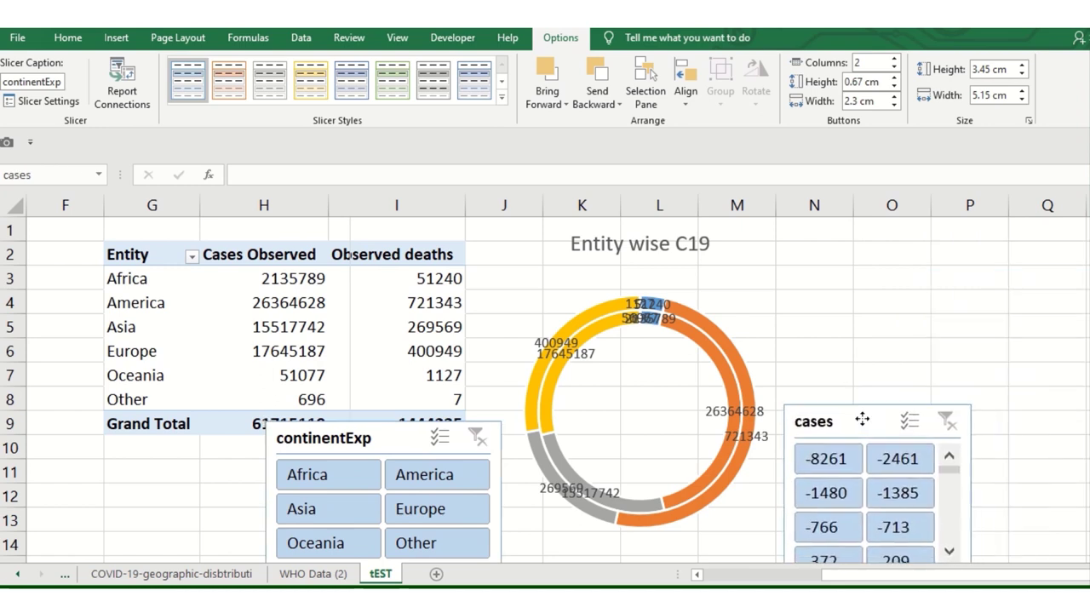
drag(962, 480, 1037, 481)
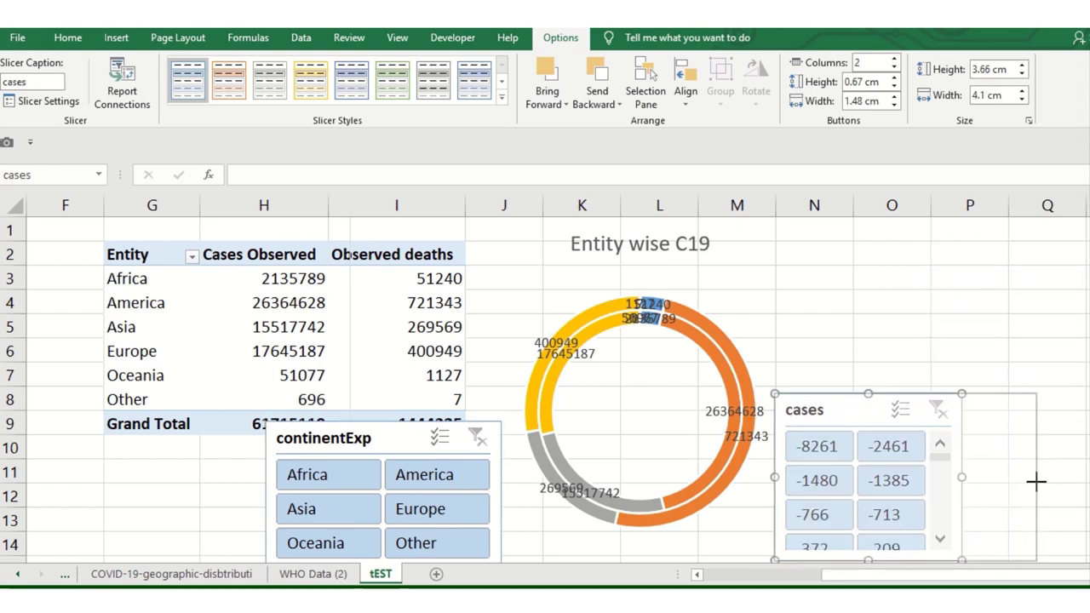
drag(924, 404, 939, 420)
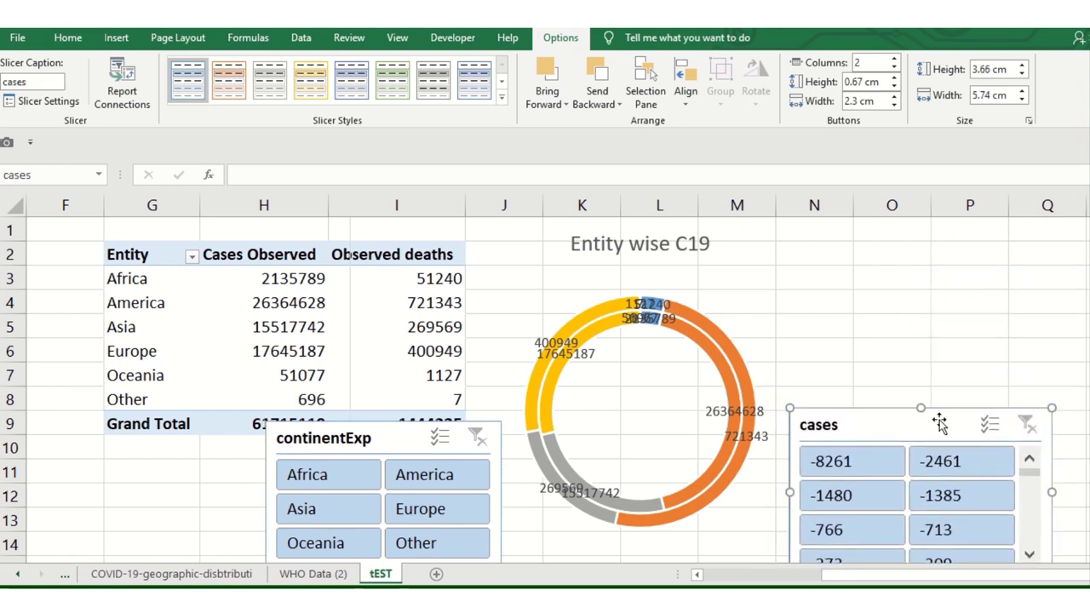
Try continent filters Africa plus Asia, then America plus Asia.
click(348, 476)
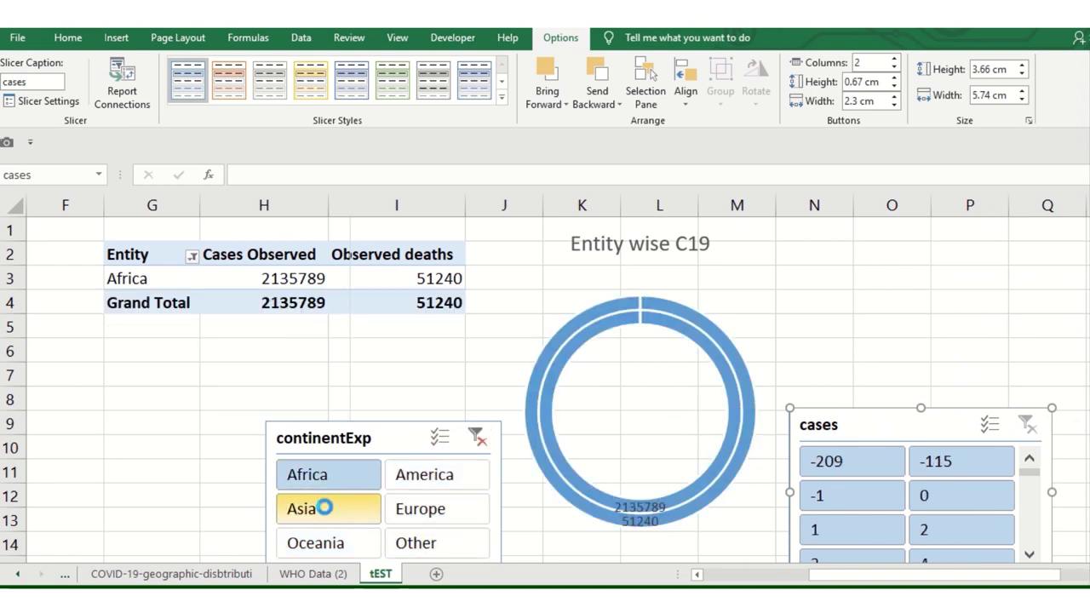
ctrl+click(325, 508)
drag(917, 402, 926, 375)
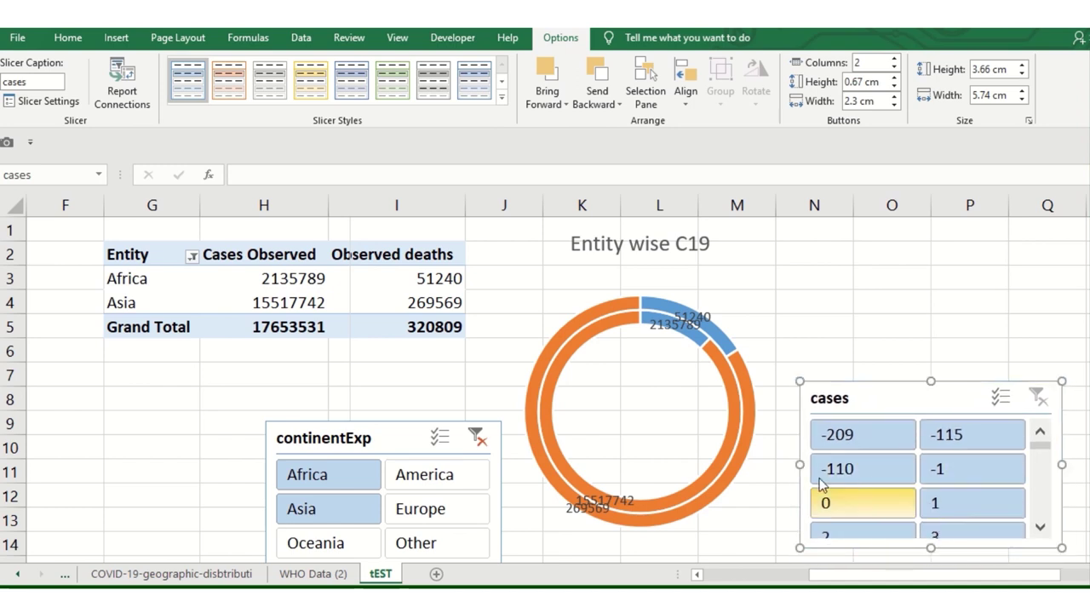
click(776, 323)
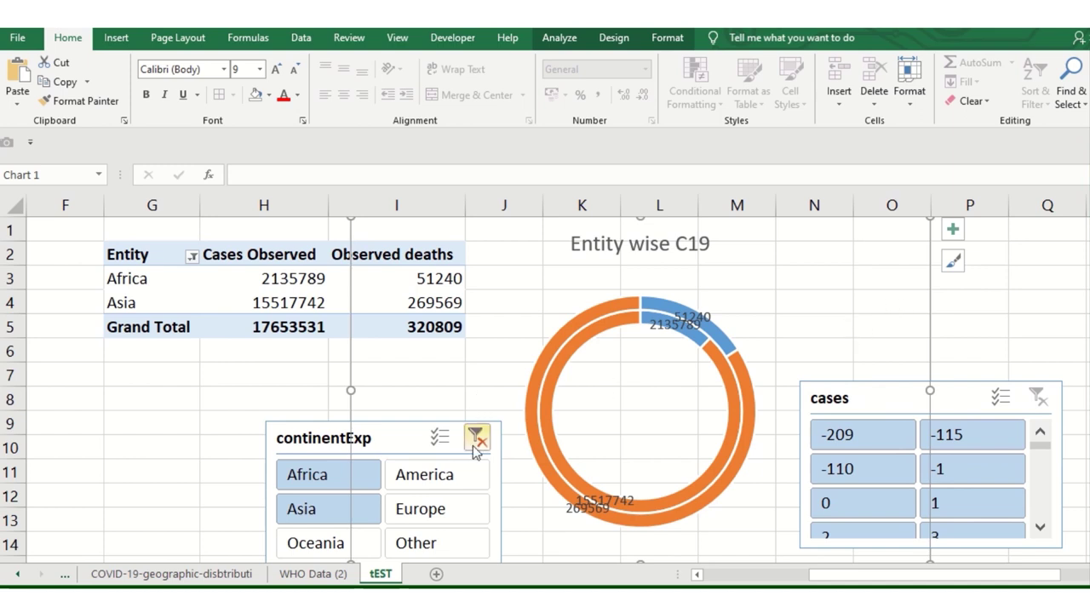
click(430, 480)
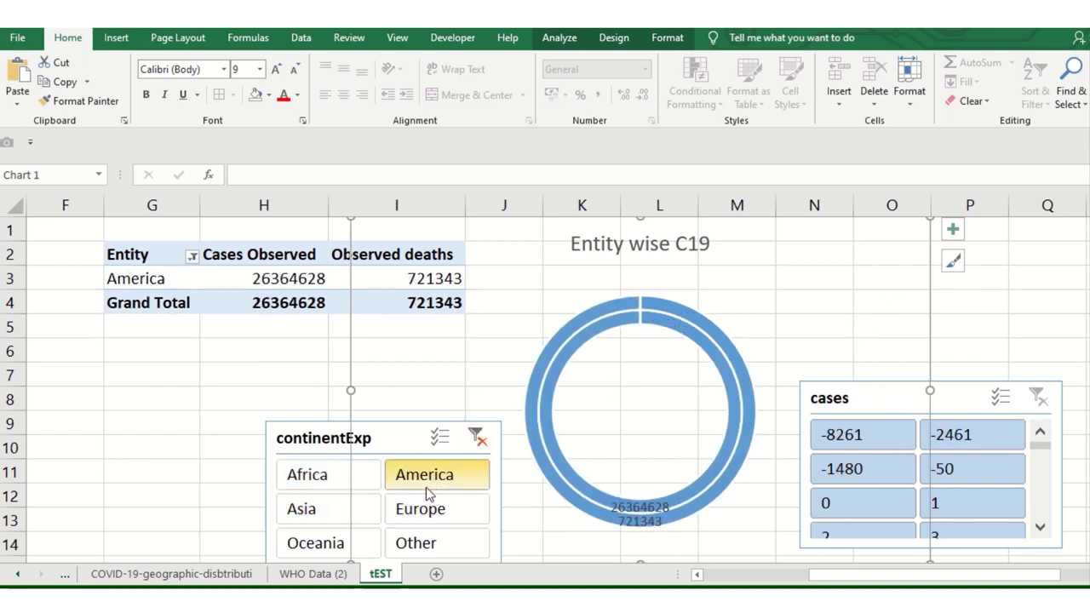
ctrl+click(332, 517)
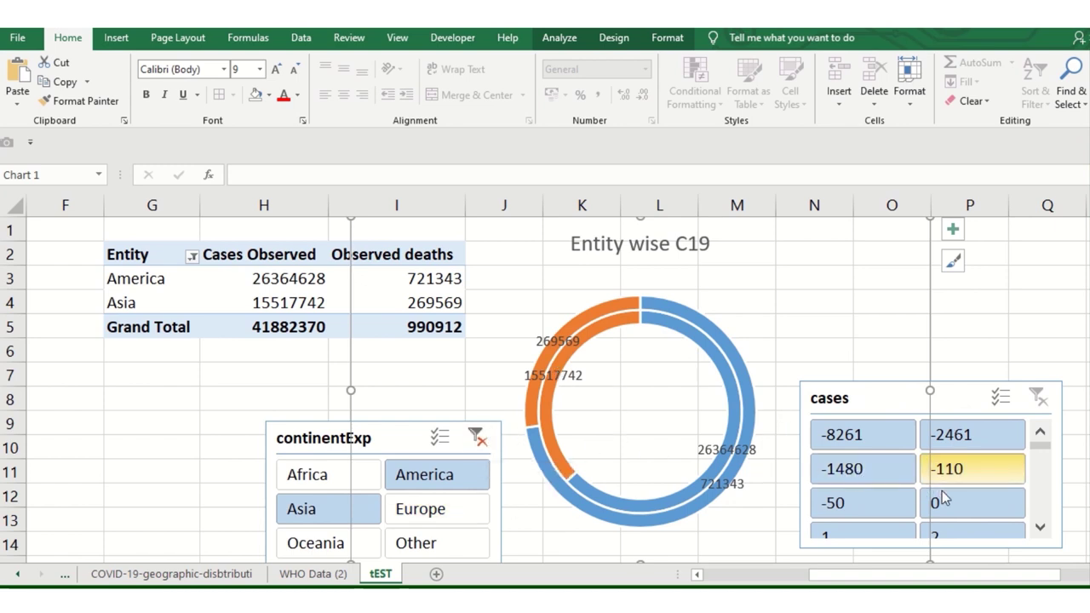
Clear the continent filter, then select only Europe and Oceania.
scroll(418, 519, down, 2)
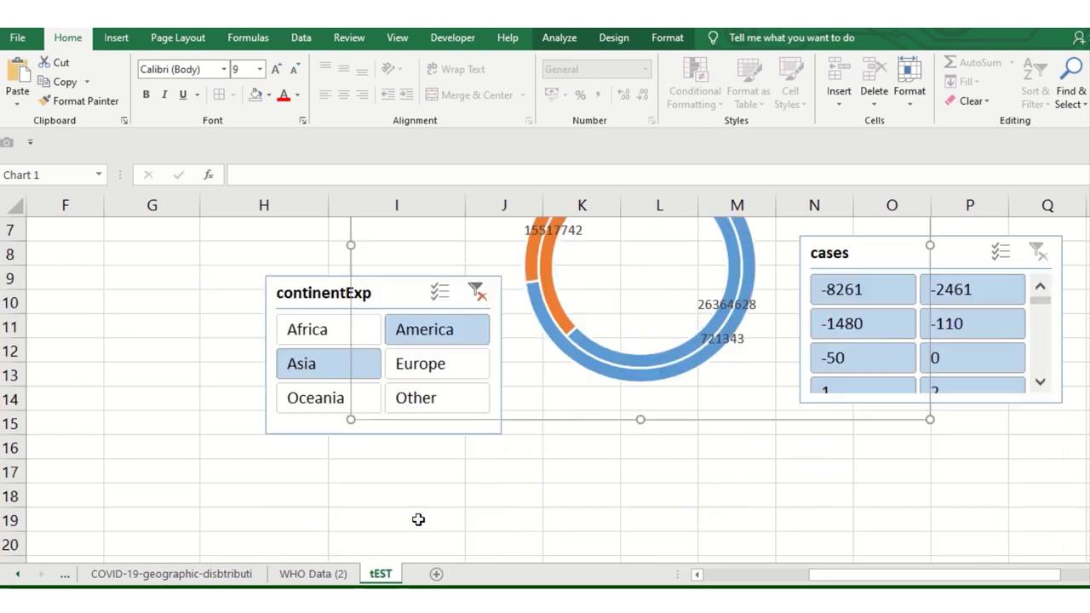
click(335, 406)
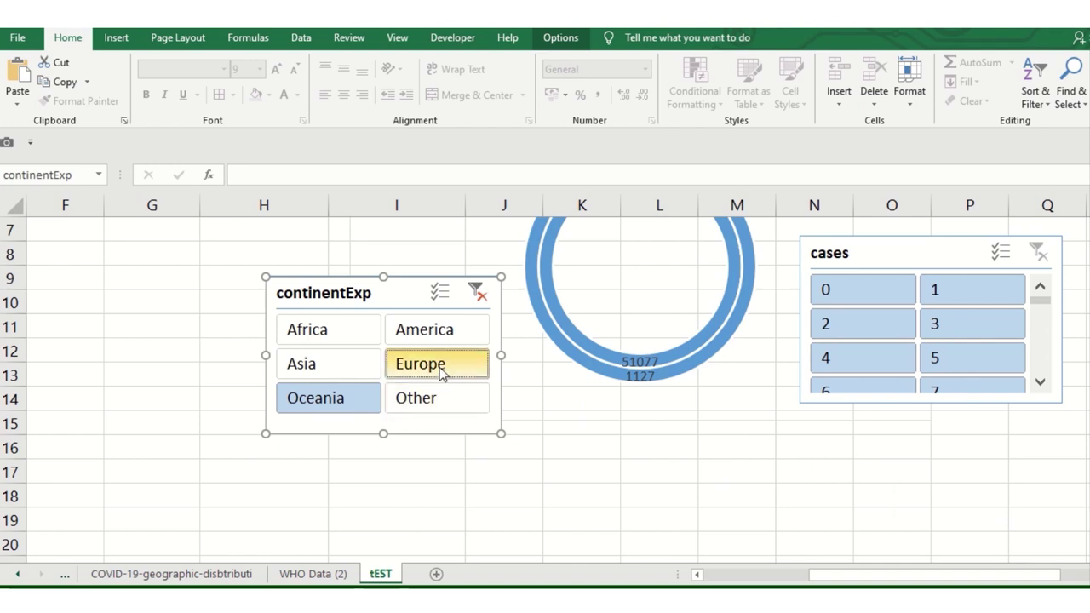
ctrl+click(472, 385)
click(477, 294)
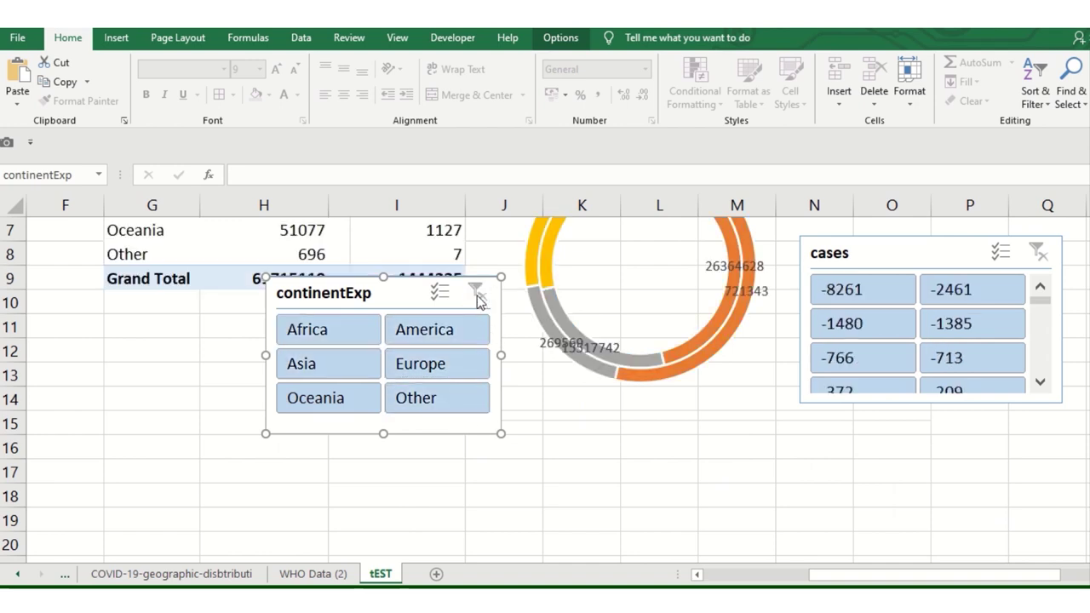
click(429, 367)
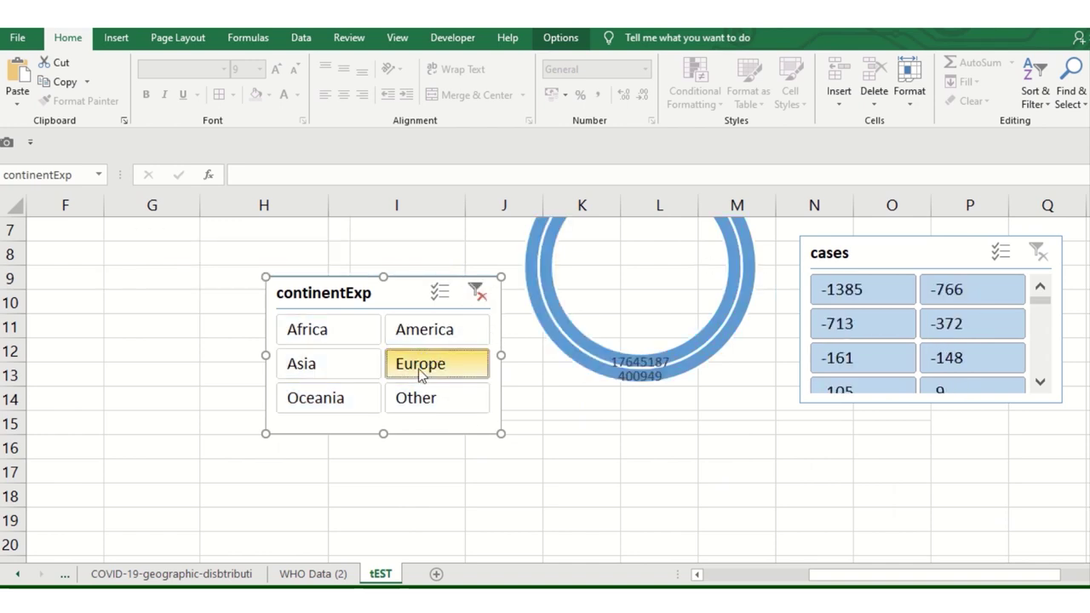
ctrl+click(358, 394)
Delete the doughnut chart.
click(784, 500)
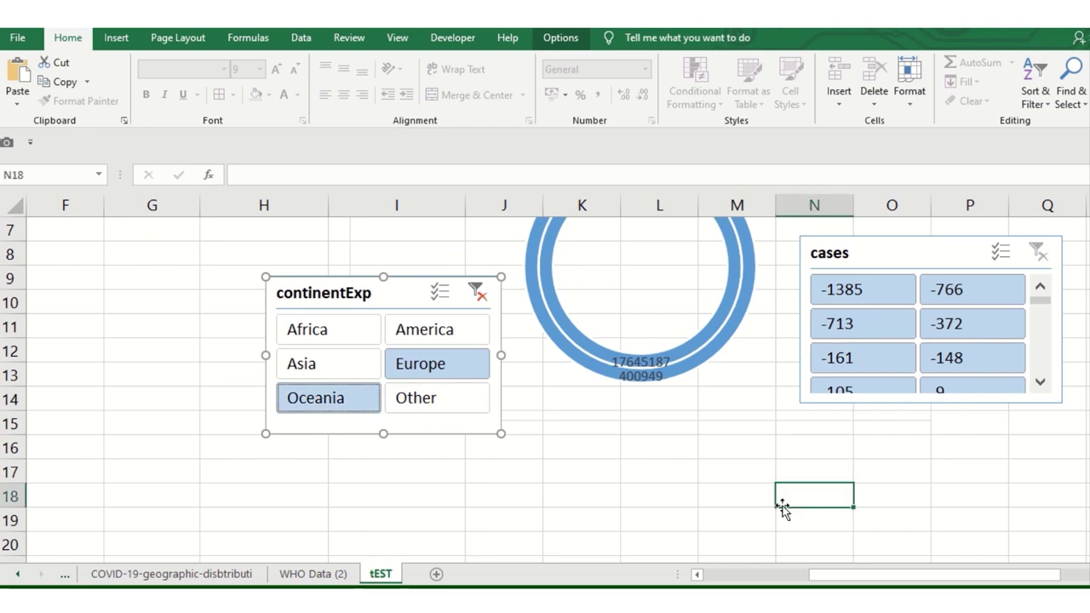
scroll(775, 477, up, 2)
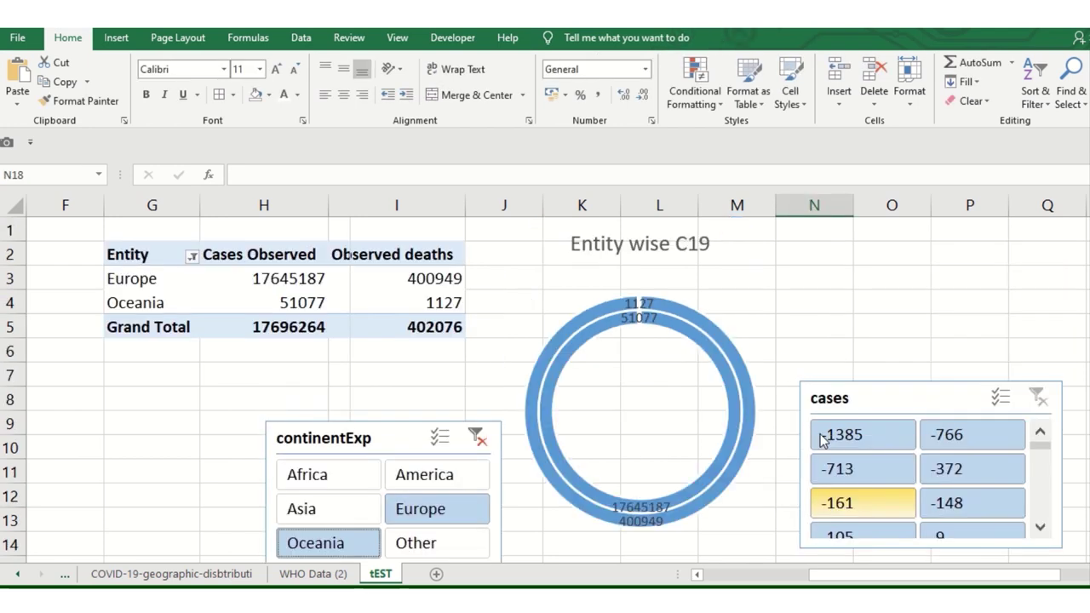
click(693, 380)
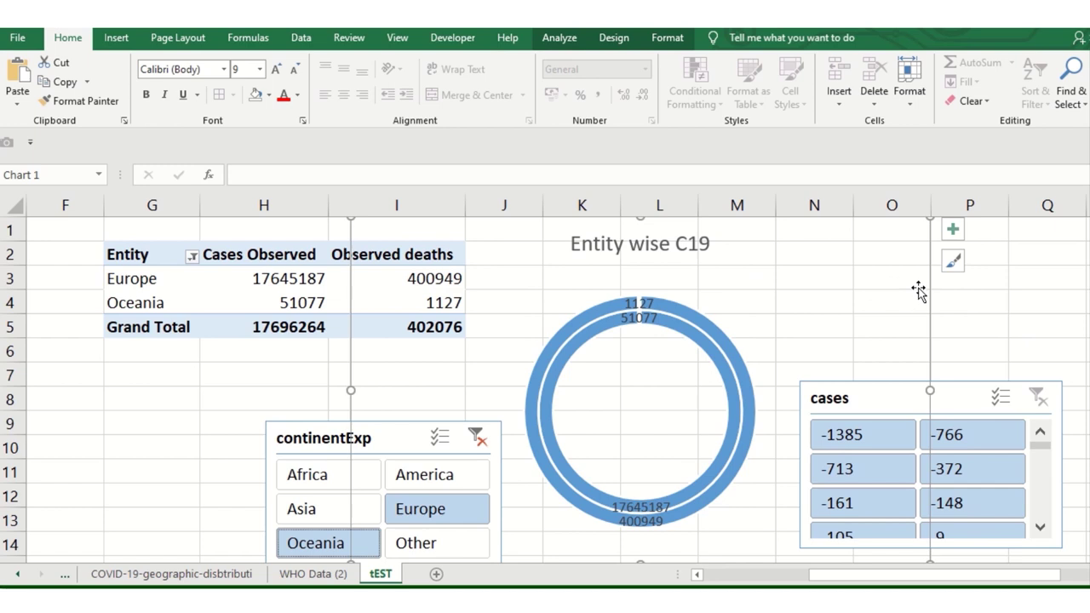
key(Delete)
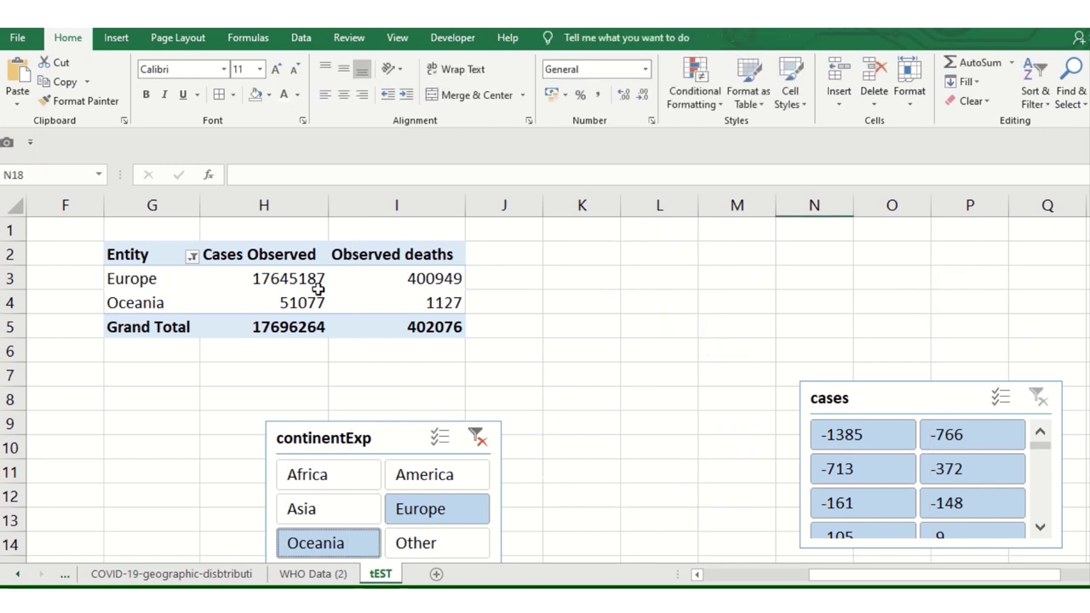
Clear the continentExp slicer filter so all six continents show again.
click(295, 235)
click(192, 256)
key(Escape)
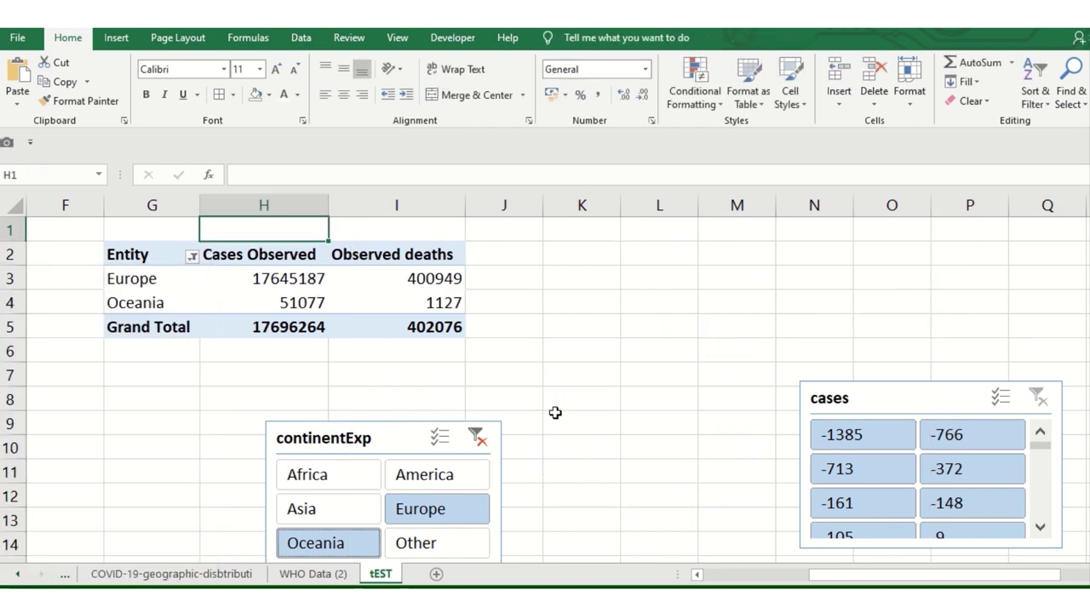
click(478, 438)
Move the continent slicer to the top right, aligned above the cases slicer.
drag(397, 445, 946, 248)
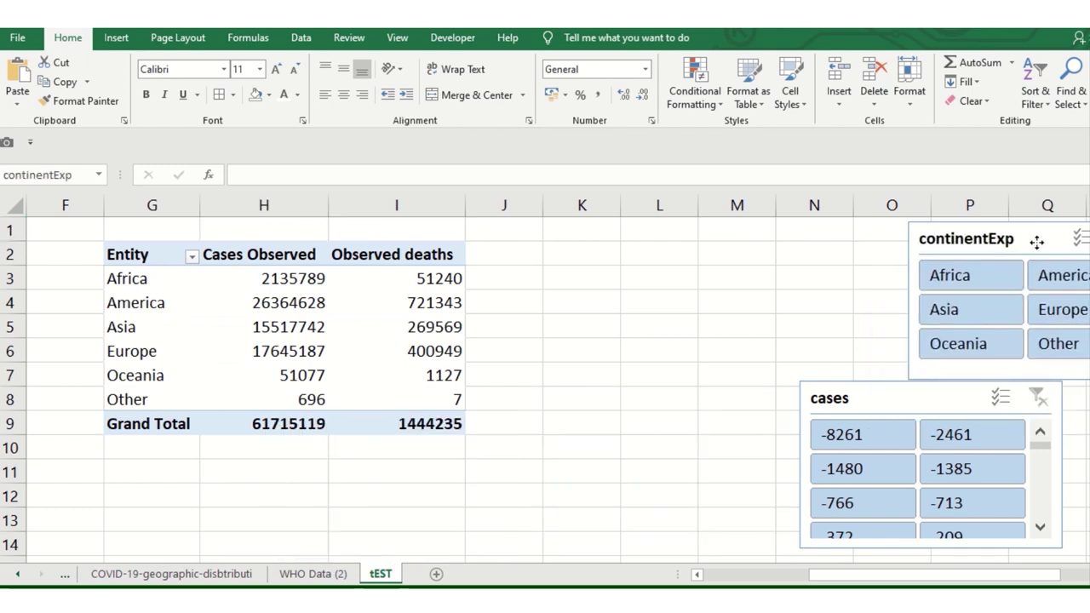
drag(888, 399, 905, 400)
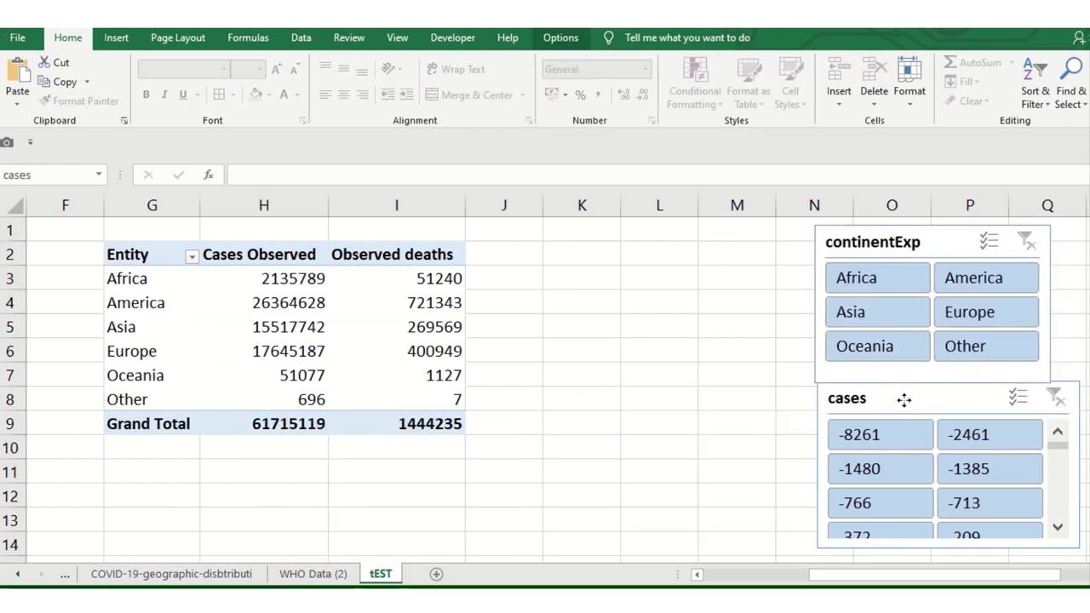
click(665, 370)
click(235, 298)
Try inserting a statistical histogram chart and dismiss the can't-create-chart error.
click(117, 38)
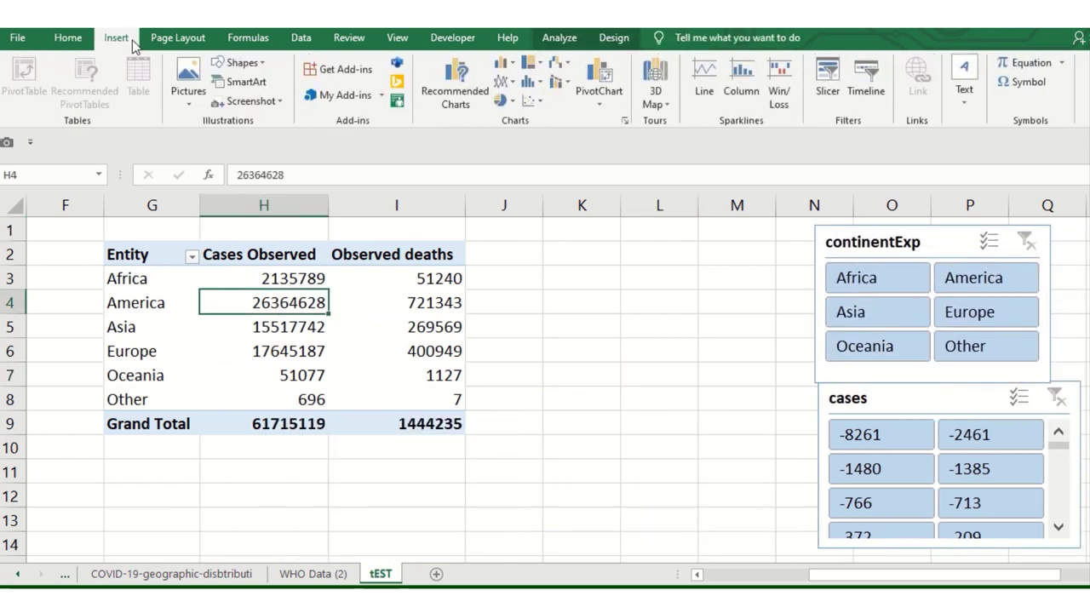
click(530, 82)
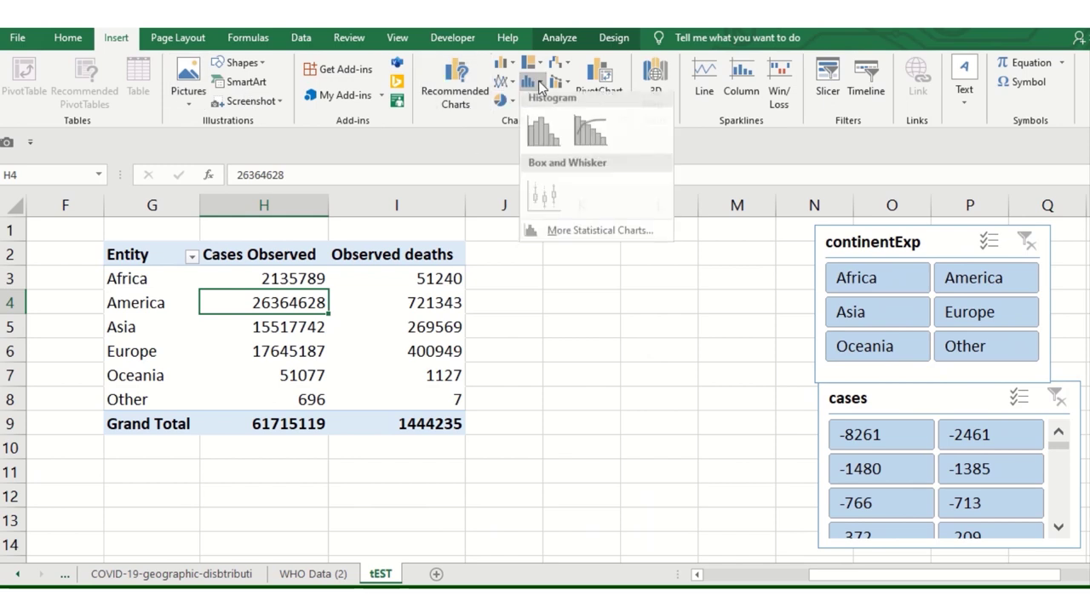
click(542, 137)
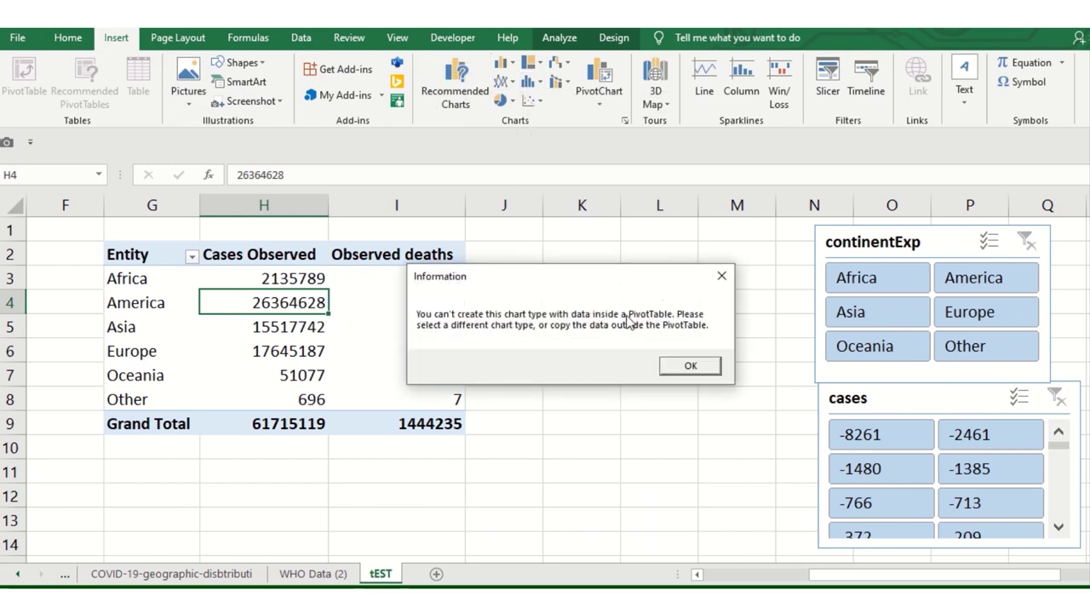
click(681, 372)
Insert a 100% Stacked Line pivot chart from the All Charts line types.
click(455, 102)
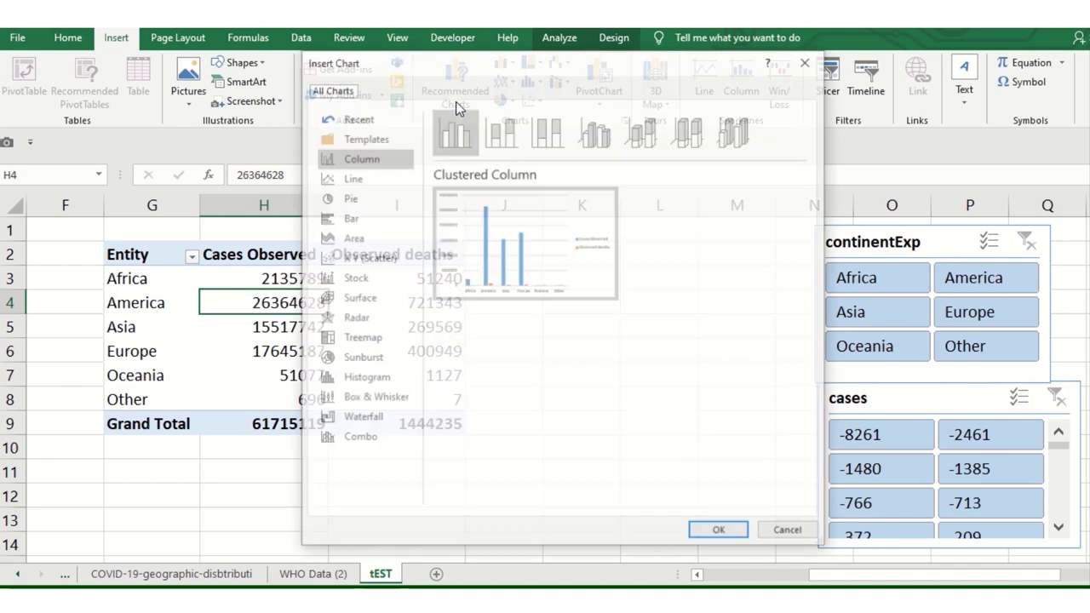
click(382, 138)
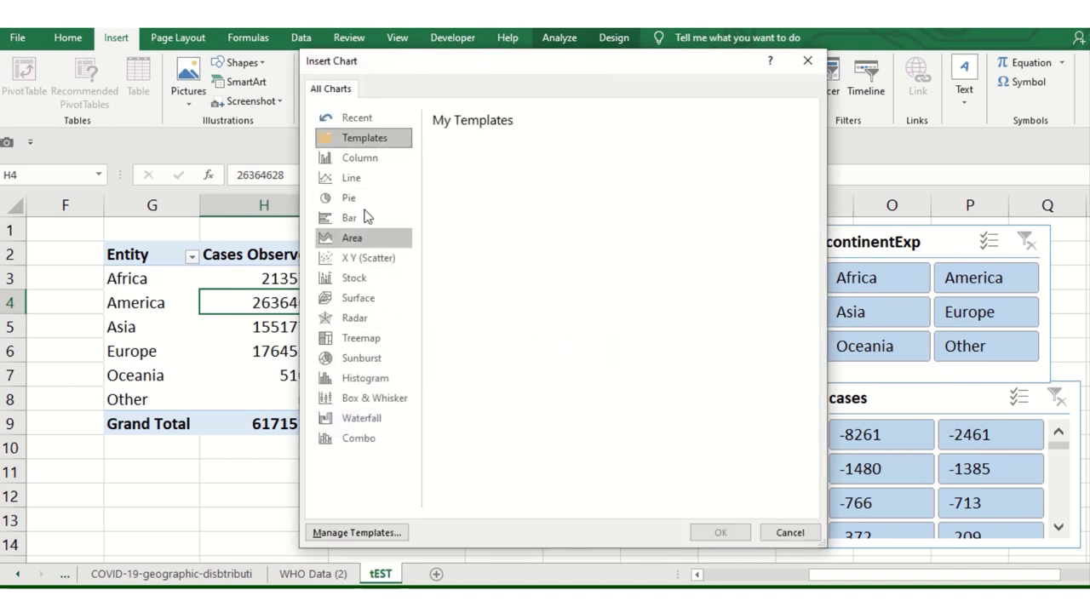
click(362, 180)
click(546, 150)
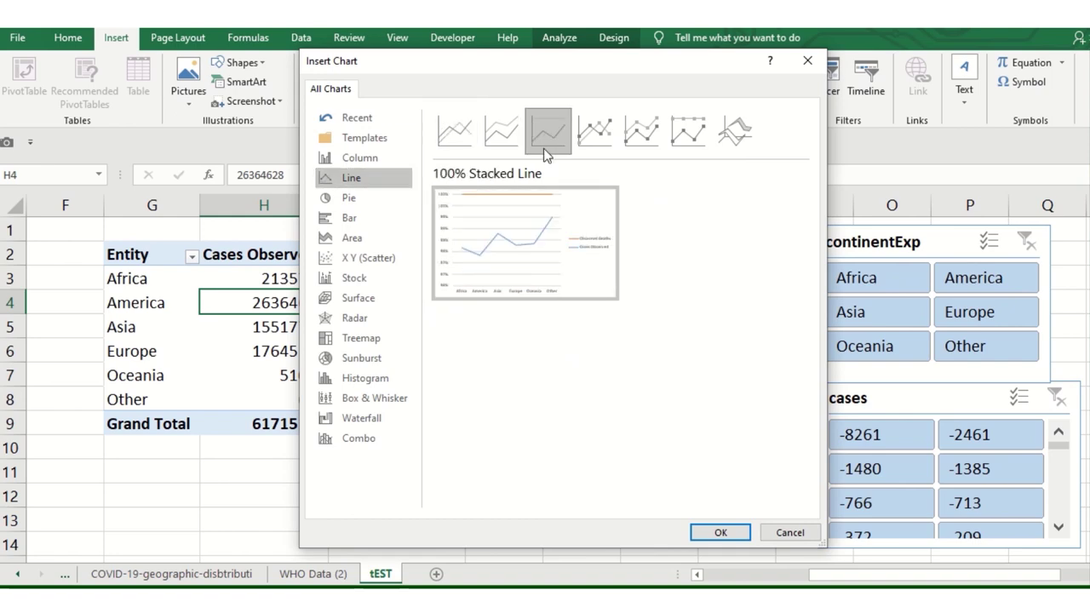
click(720, 531)
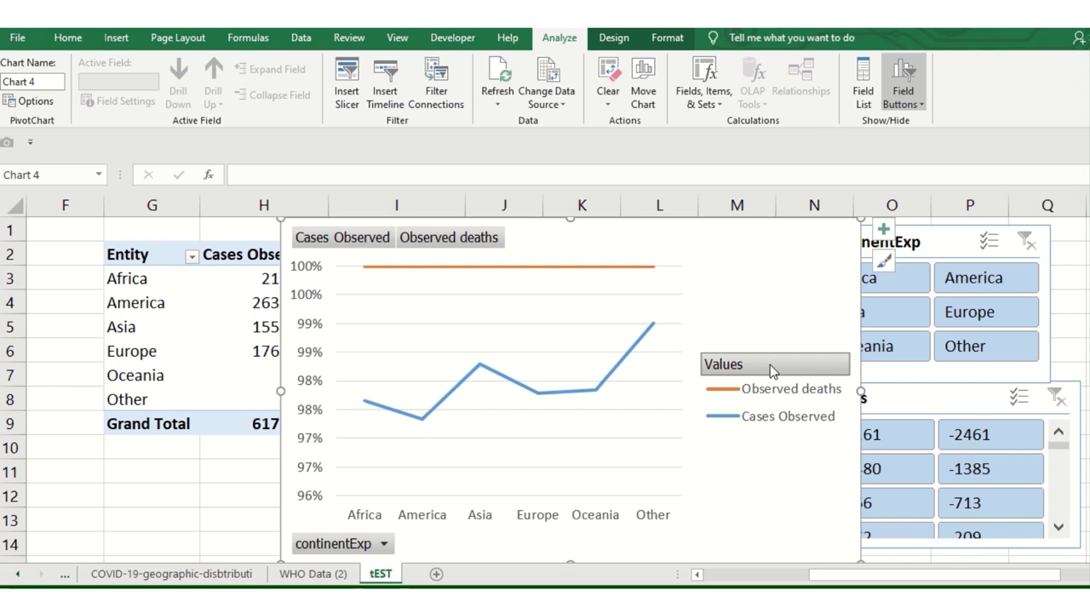
Remove the Observed deaths field, hide the value field buttons, and delete the line chart.
right_click(414, 241)
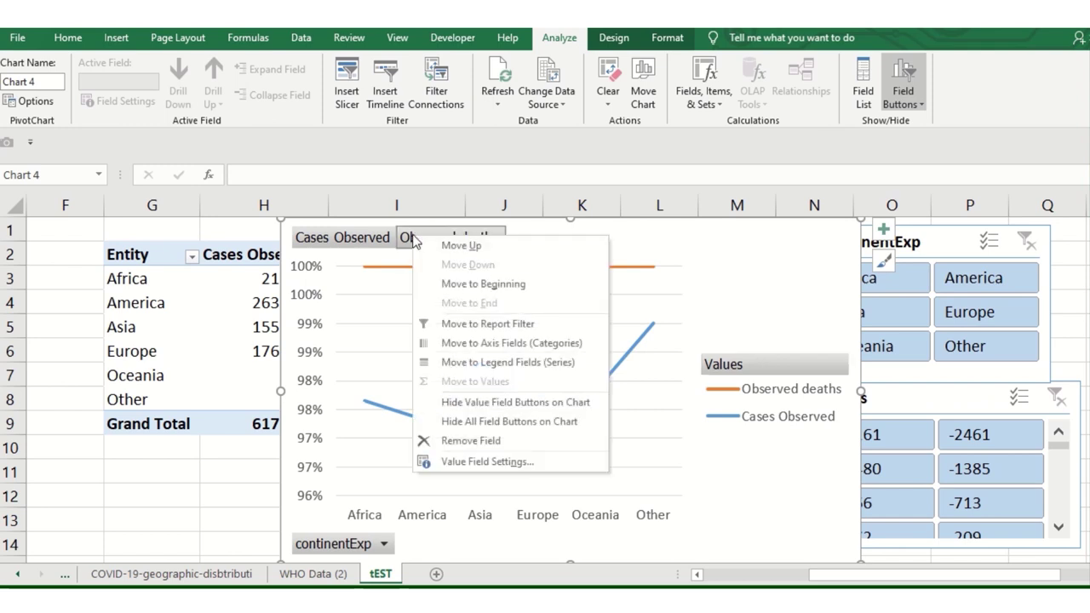
click(465, 443)
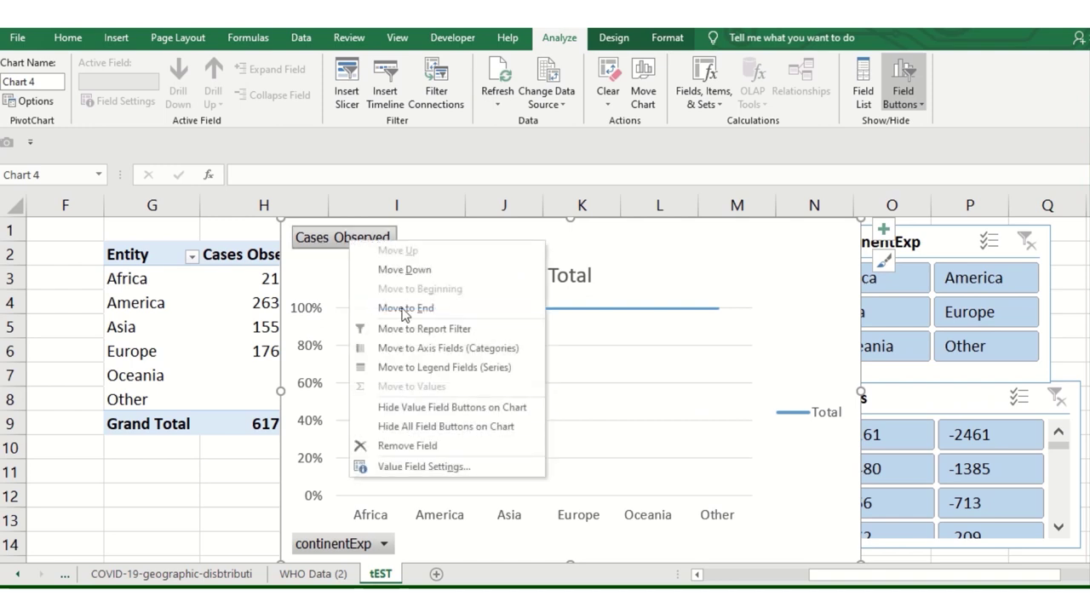
click(434, 407)
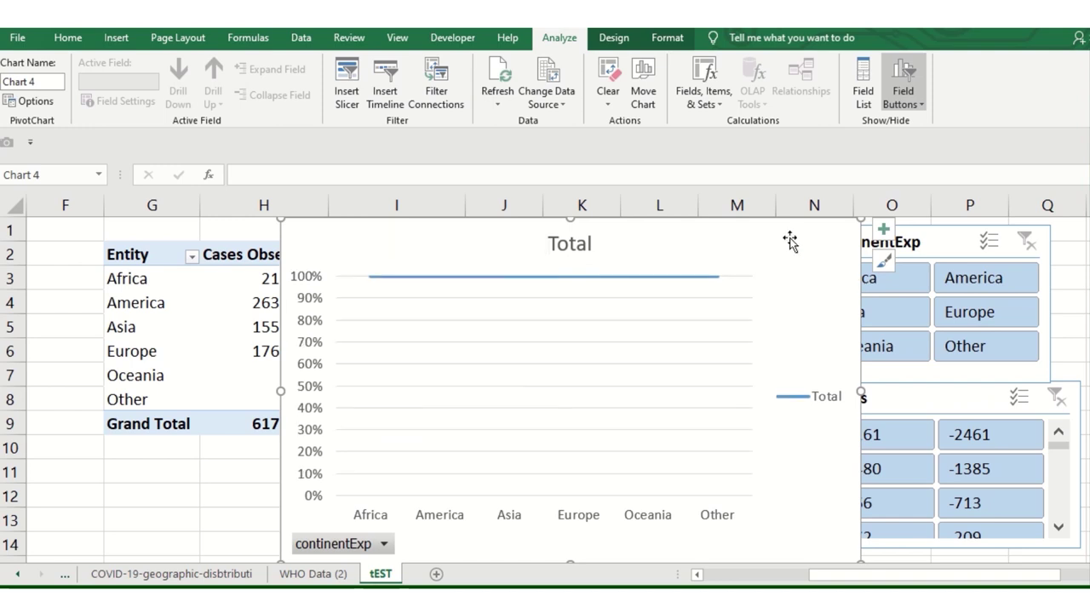
key(Delete)
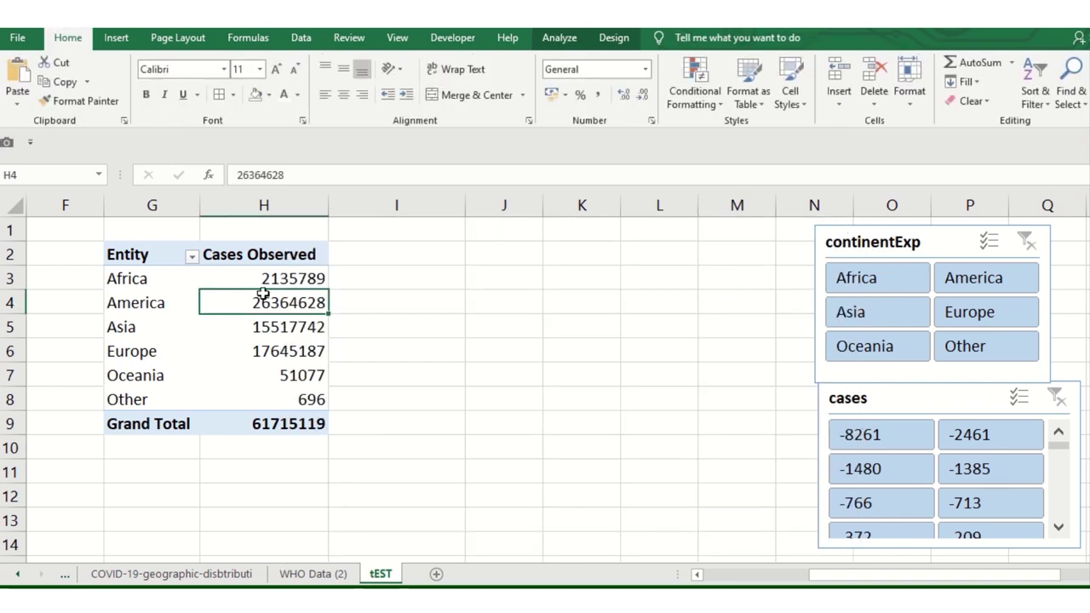
Insert a Clustered Column pivot chart of Cases Observed per continent from Recommended Charts.
click(288, 277)
click(205, 296)
click(178, 269)
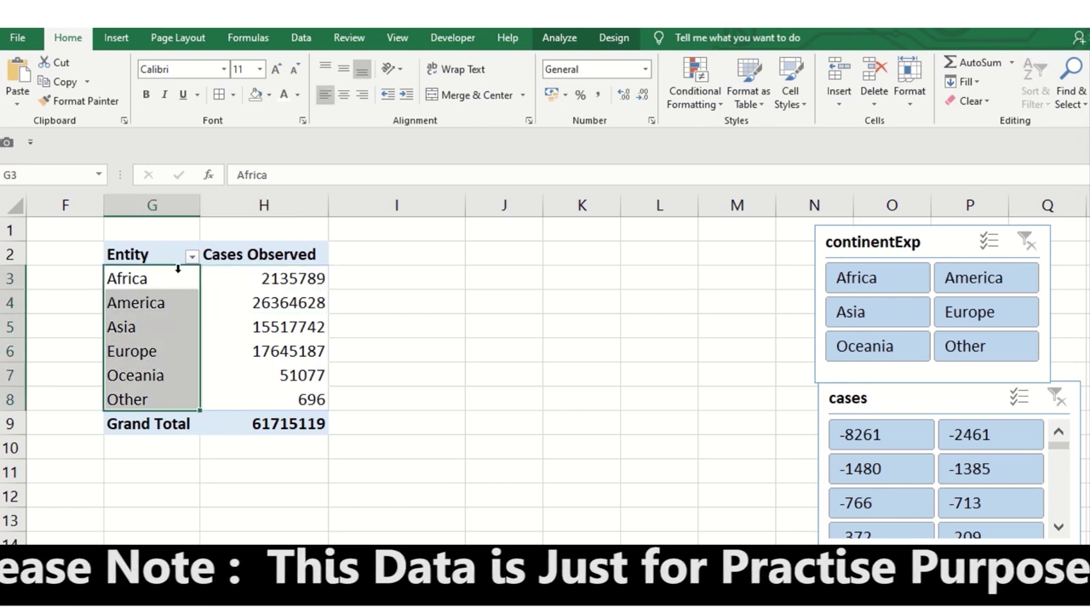
click(296, 348)
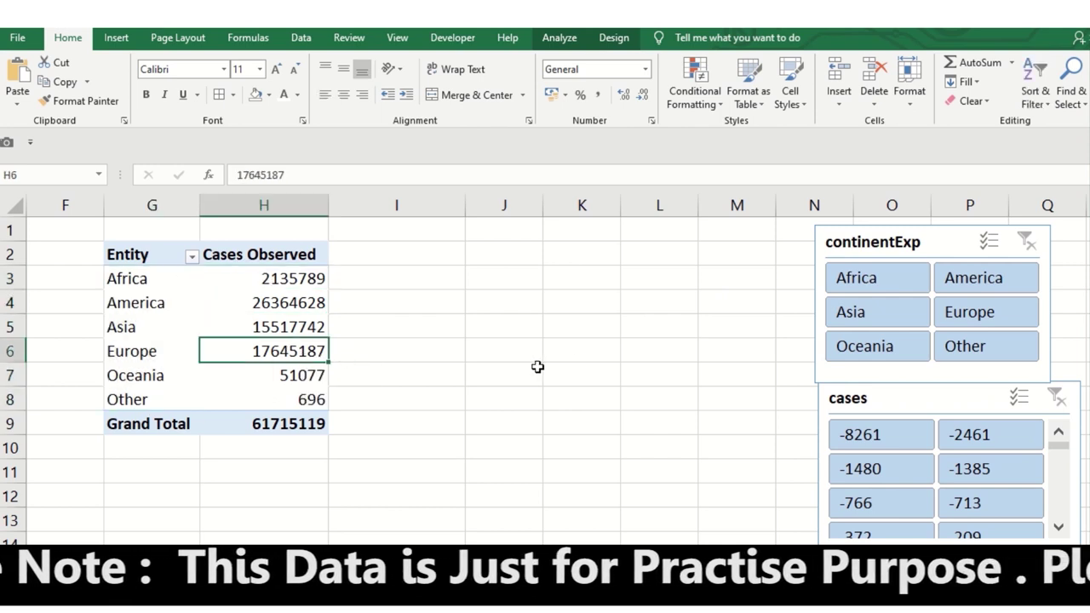
click(158, 304)
click(266, 289)
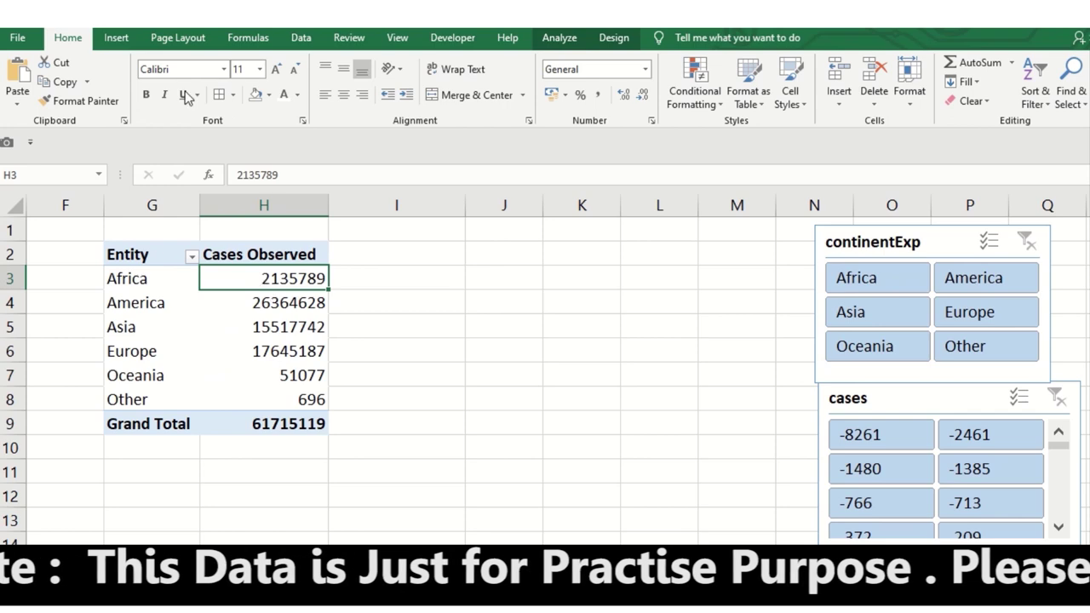
click(116, 38)
click(455, 93)
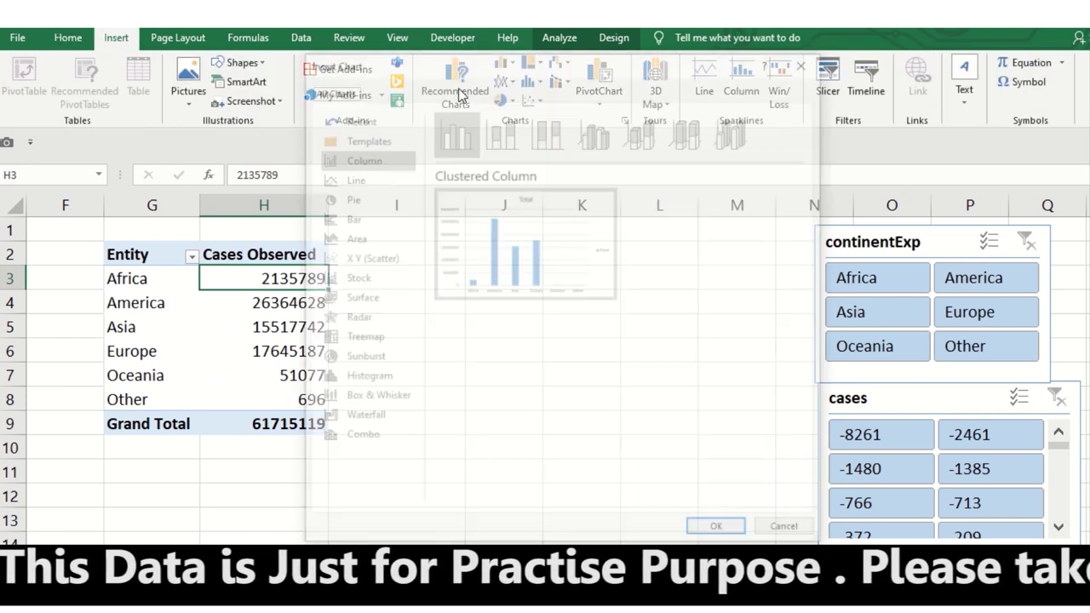
click(721, 533)
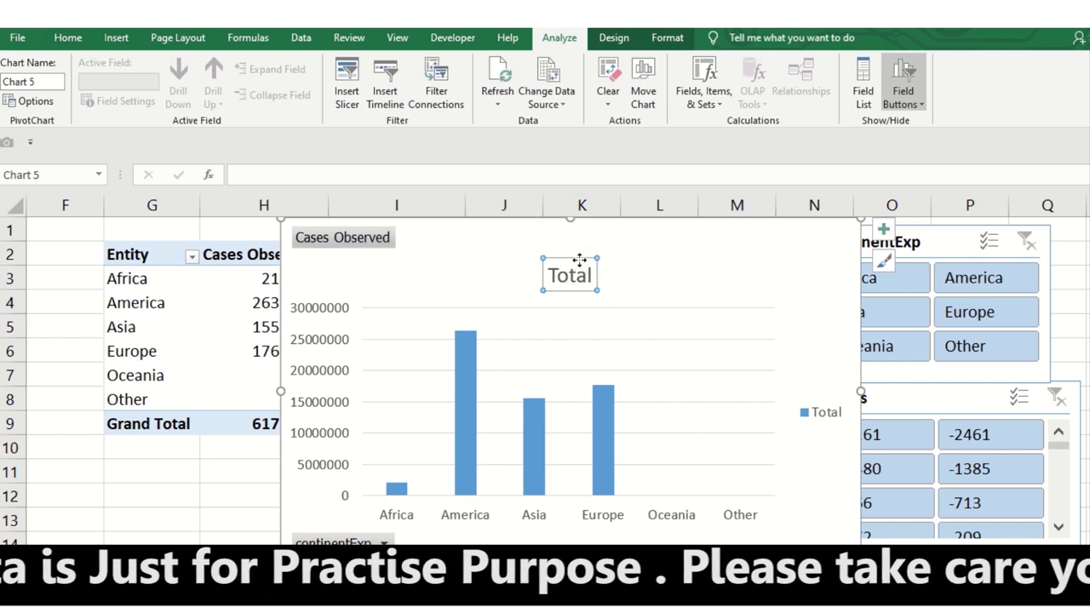
Delete the Total title and legend, and hide all field buttons on the column chart.
key(Delete)
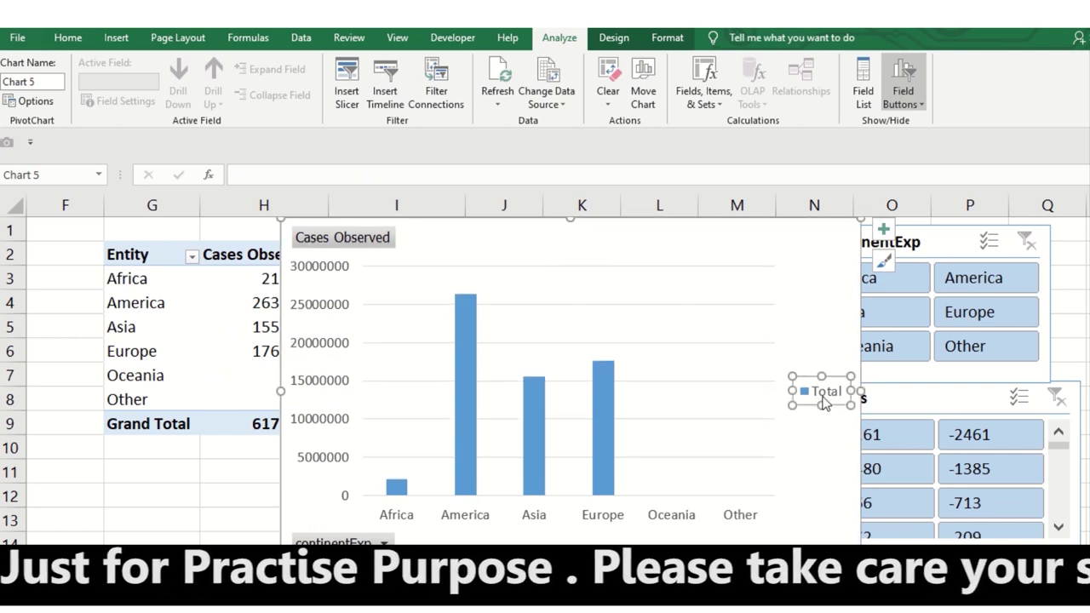
key(Delete)
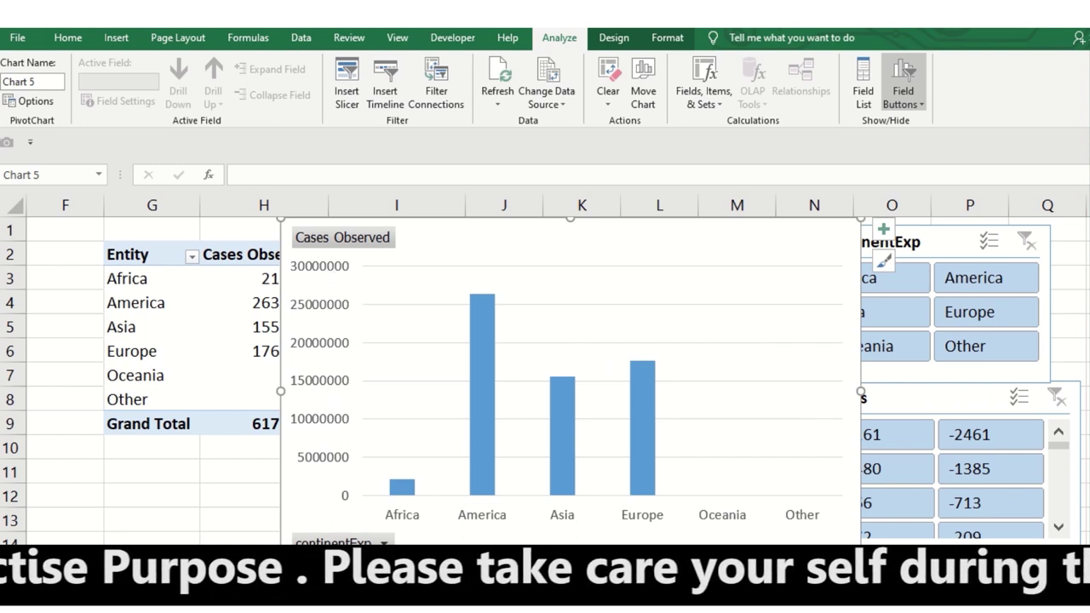
right_click(351, 543)
click(417, 478)
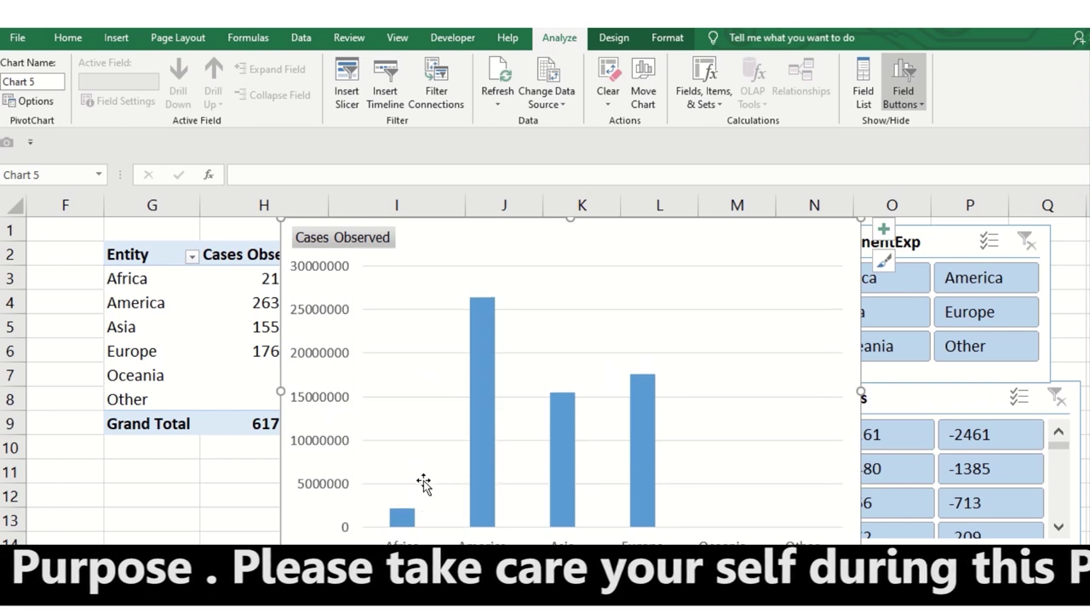
right_click(345, 239)
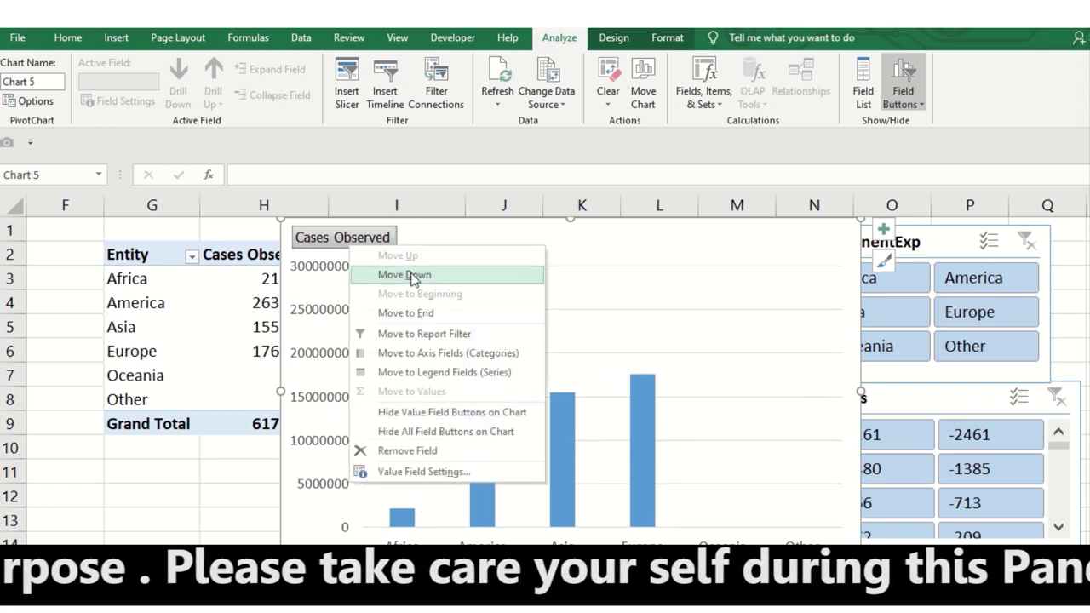
click(434, 426)
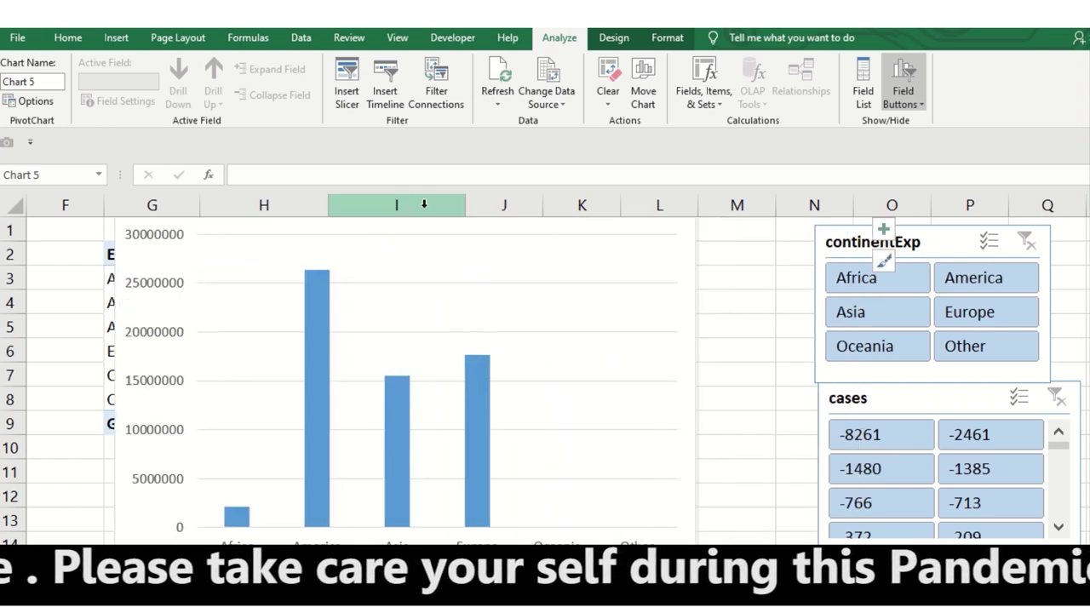
Select Europe, then add Africa, in the continentExp slicer.
click(970, 312)
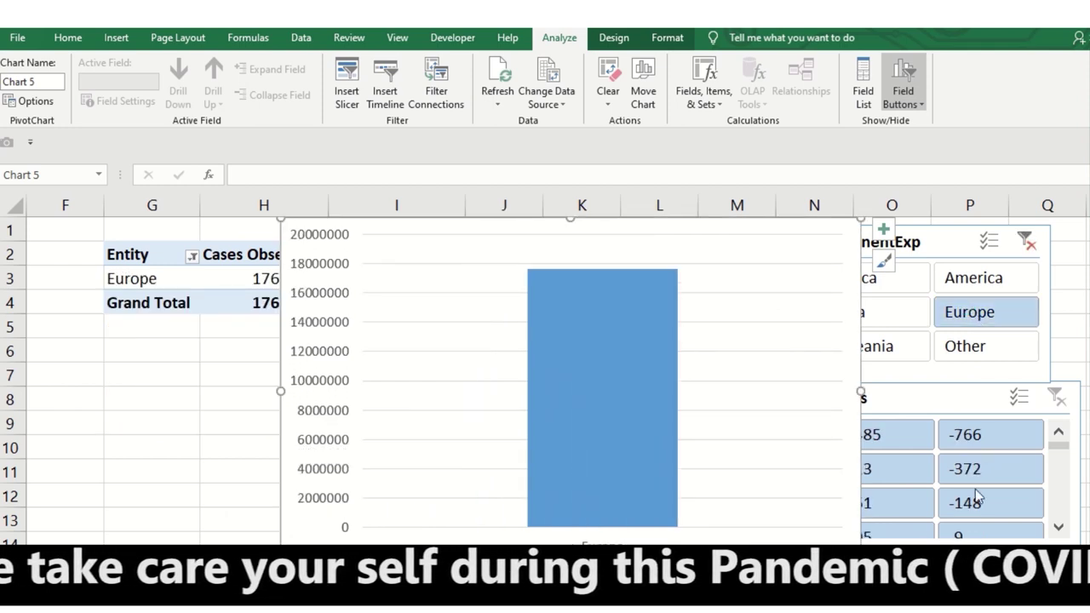
ctrl+click(906, 288)
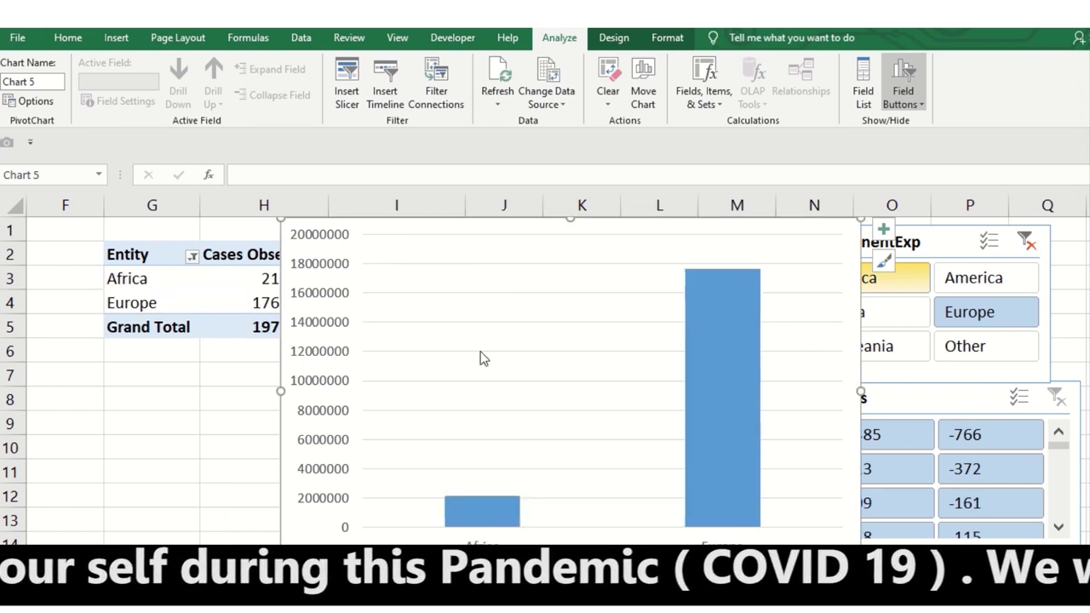
click(116, 37)
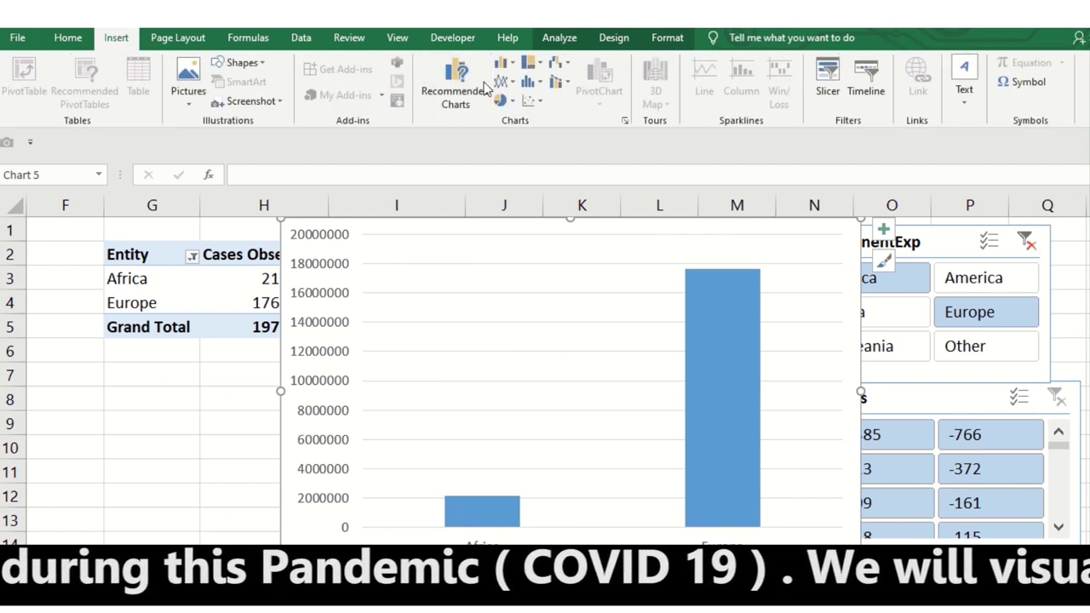
Look over the PivotChart options, then select a cell in the raw COVID-19 data table.
click(177, 425)
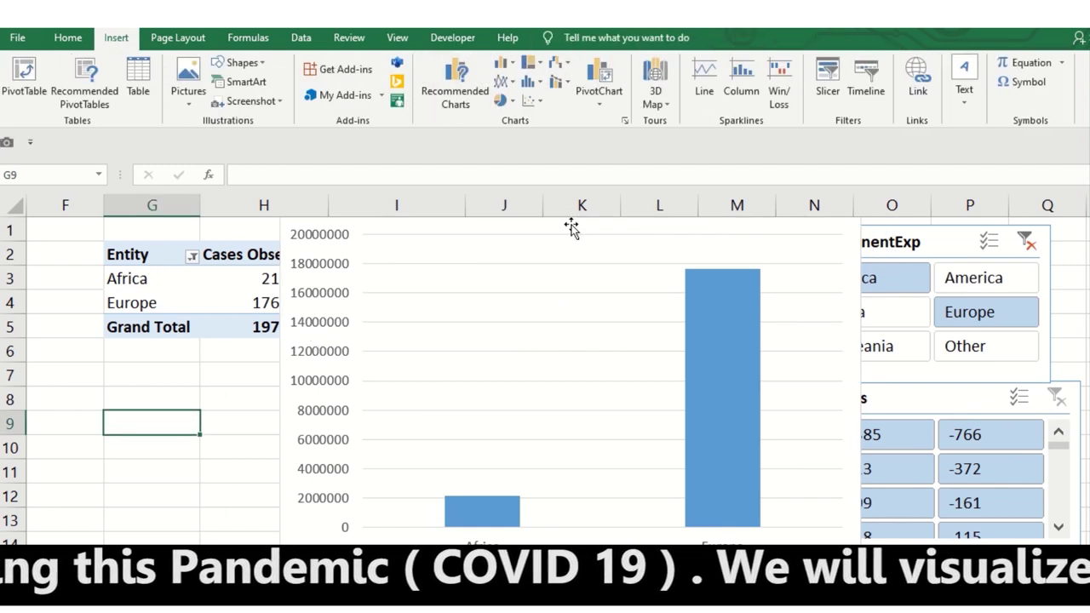
click(599, 98)
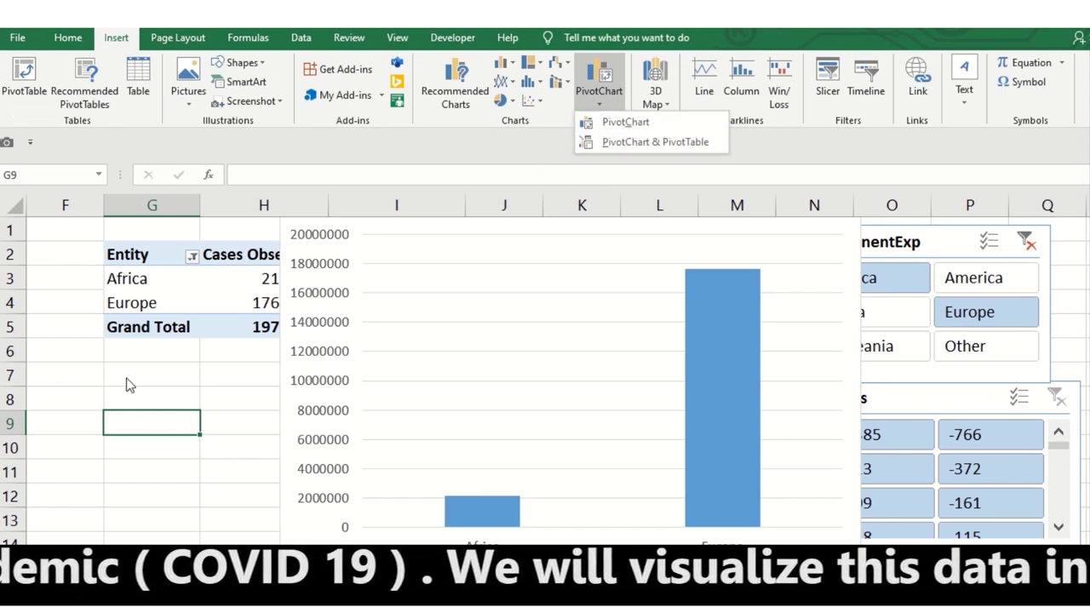
click(100, 402)
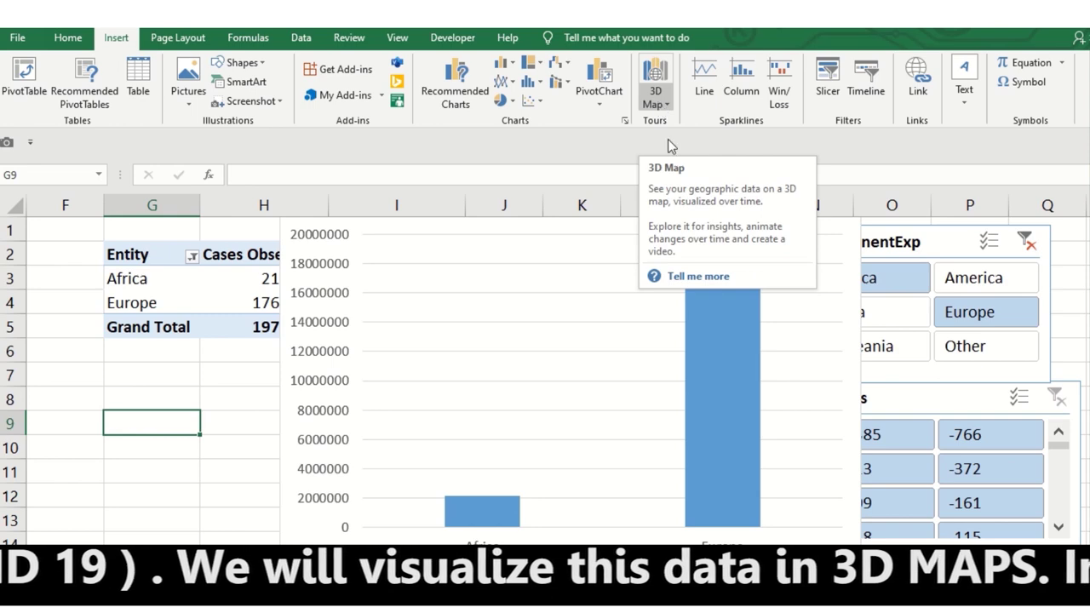
click(271, 417)
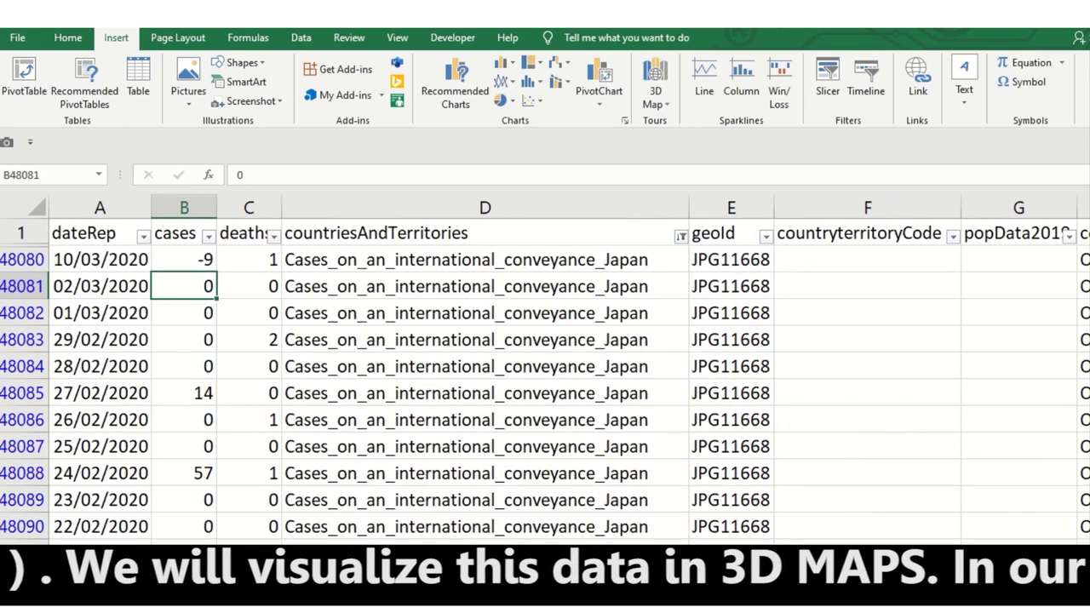
click(259, 290)
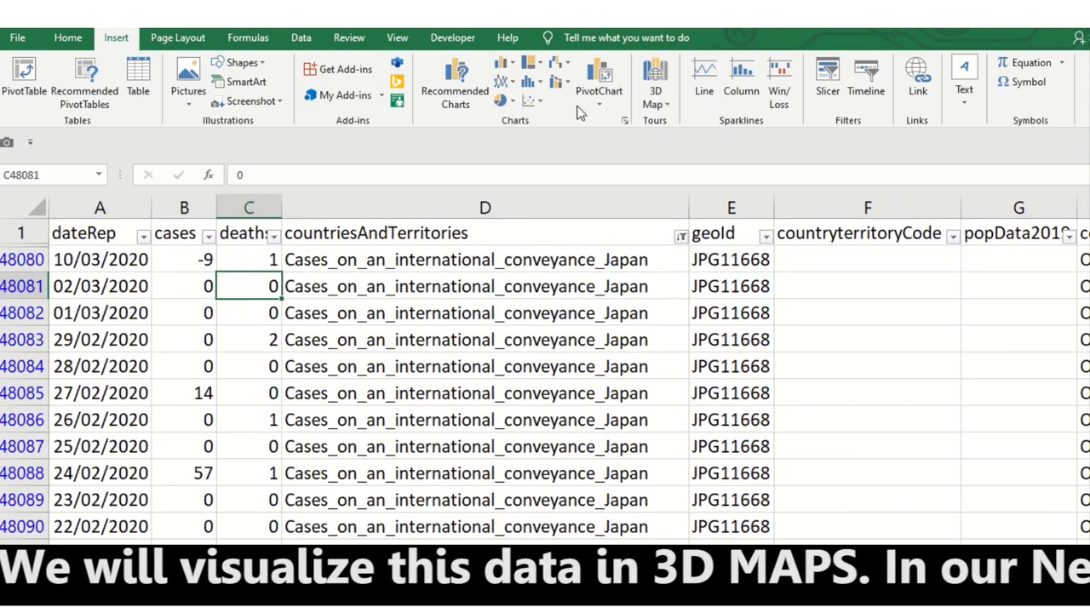
Choose Open 3D Maps from the 3D Map button.
click(655, 90)
click(699, 119)
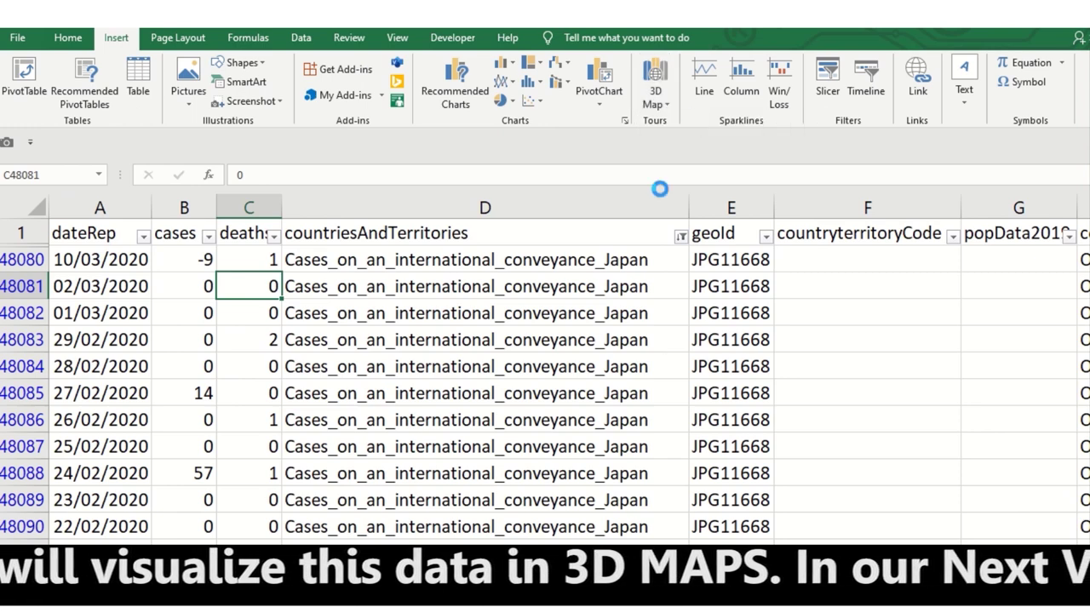